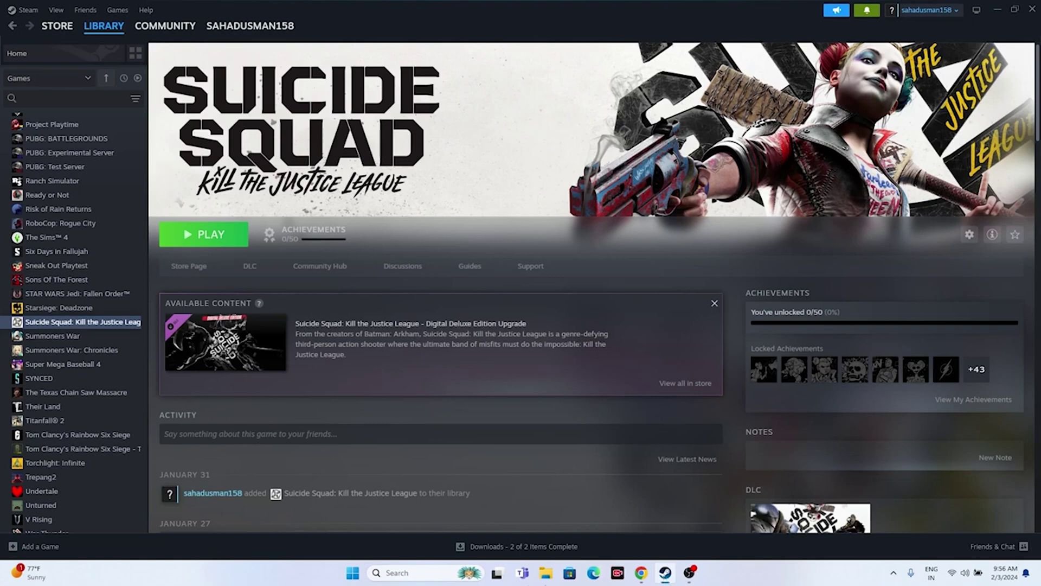
Open the Windows Start menu over the Suicide Squad library page
{"action": "left_click", "coordinate": [353, 573]}
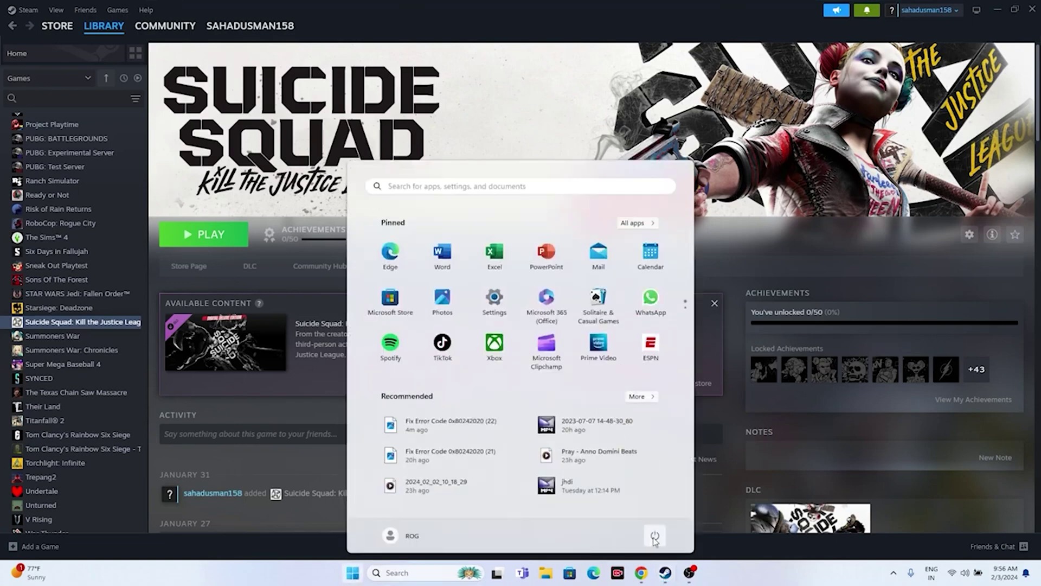
Show the Start menu's power options, then dismiss the Start menu
{"action": "left_click", "coordinate": [655, 535]}
{"action": "key", "text": "Escape"}
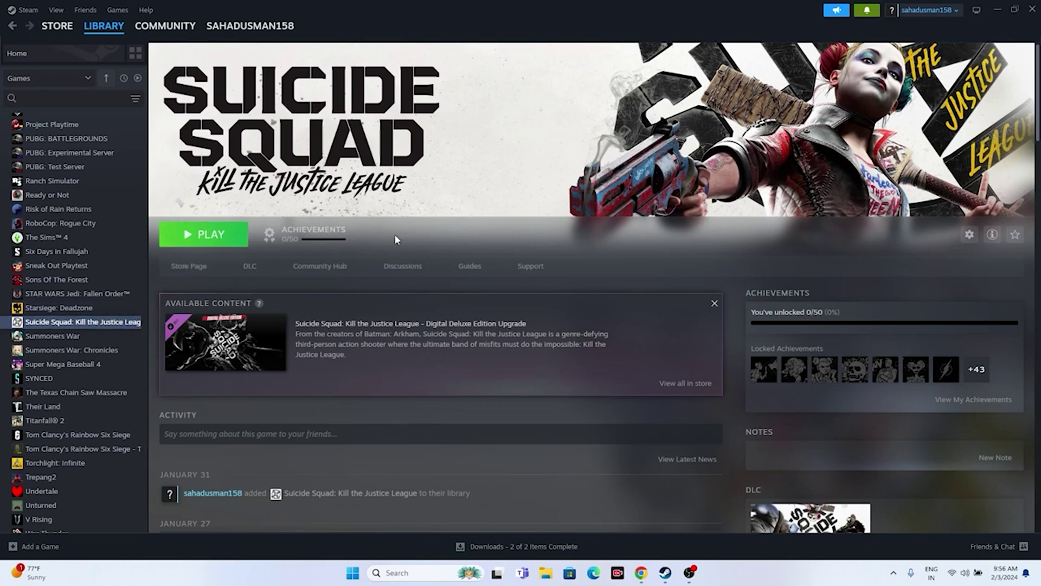
Browse to the game's install folder from its Properties > Installed Files page
{"action": "right_click", "coordinate": [79, 328]}
{"action": "left_click", "coordinate": [99, 407]}
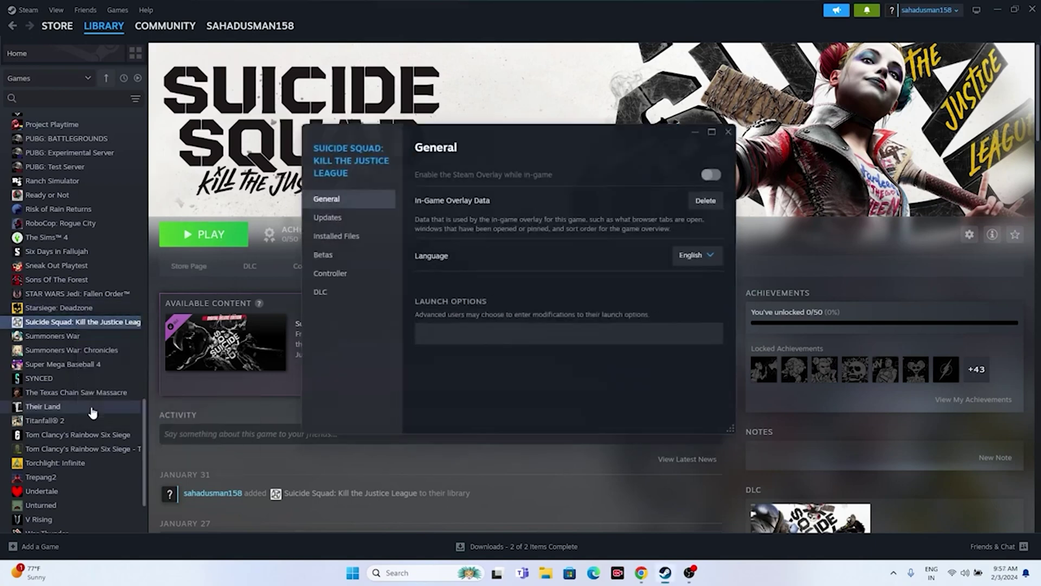
{"action": "left_click", "coordinate": [343, 237]}
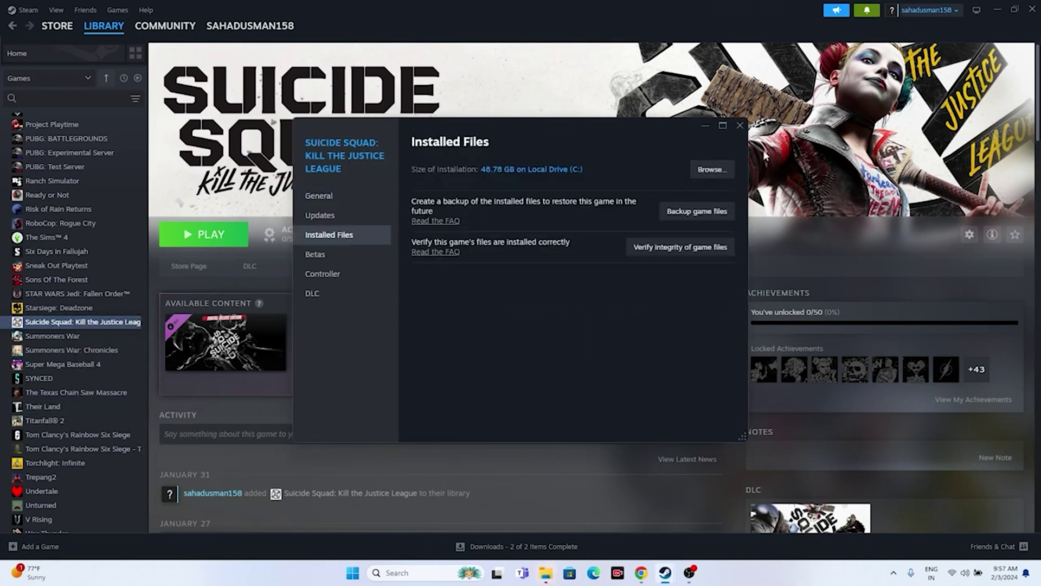
{"action": "left_click", "coordinate": [741, 126]}
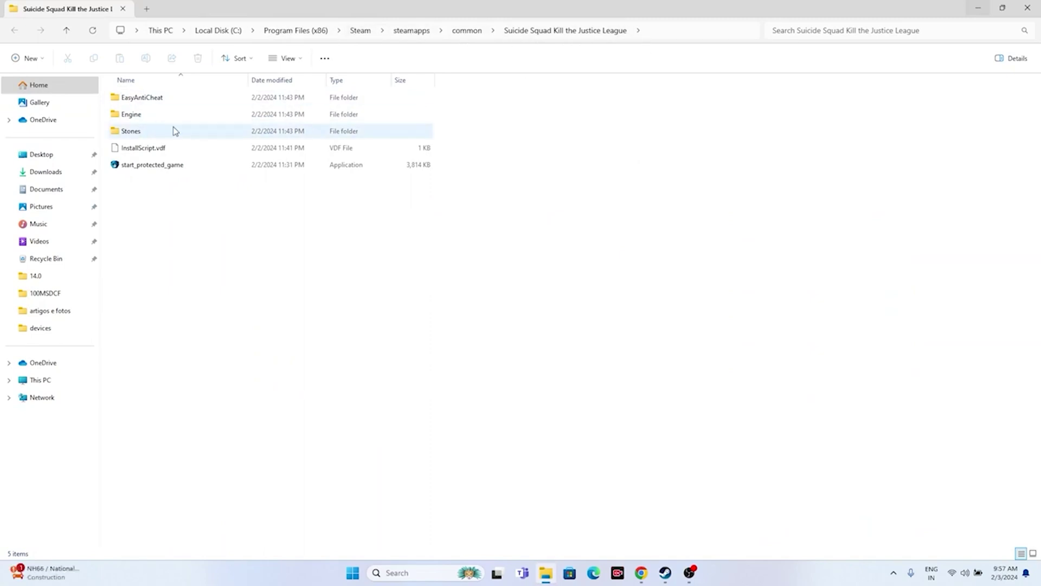
Navigate into Stones\Binaries\Win64 and select the SuicideSquad_KTJL application
{"action": "left_click", "coordinate": [132, 138]}
{"action": "double_click", "coordinate": [131, 134]}
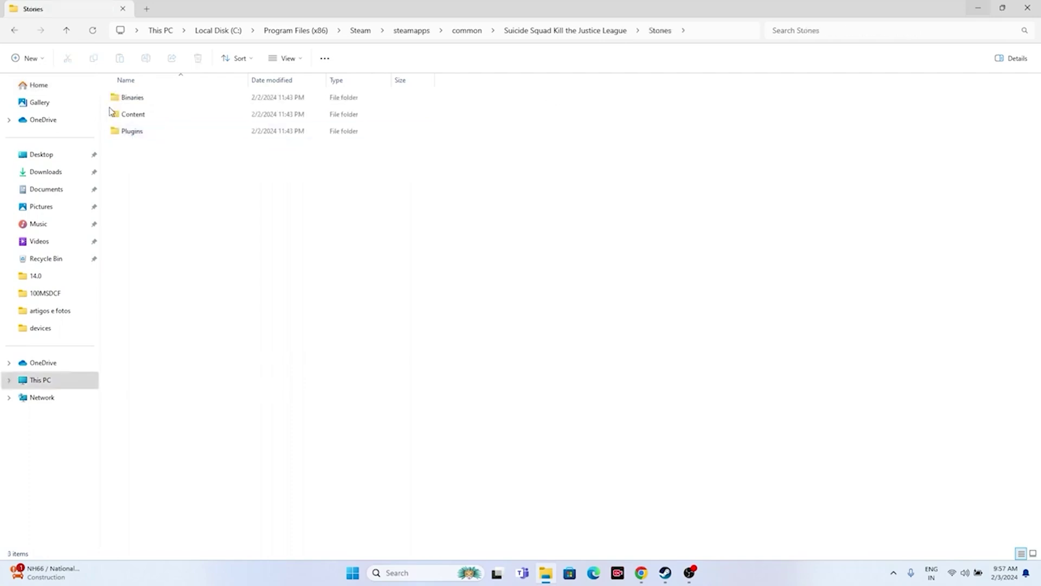
{"action": "left_click", "coordinate": [139, 120]}
{"action": "double_click", "coordinate": [139, 119]}
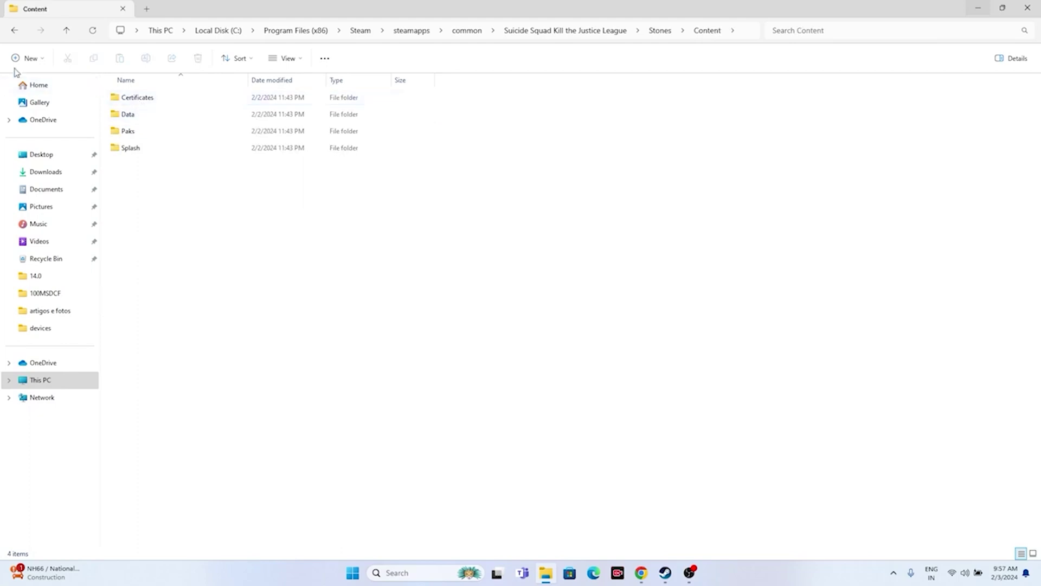
{"action": "left_click", "coordinate": [14, 30]}
{"action": "double_click", "coordinate": [145, 100]}
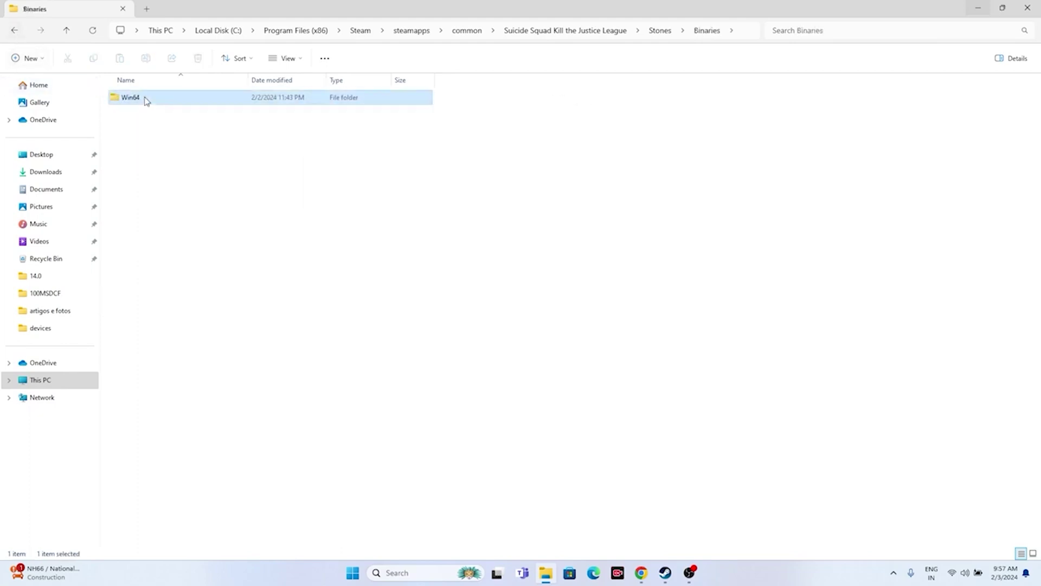
{"action": "double_click", "coordinate": [142, 98]}
{"action": "left_click", "coordinate": [14, 29]}
{"action": "left_click", "coordinate": [15, 29]}
{"action": "double_click", "coordinate": [145, 104]}
{"action": "double_click", "coordinate": [145, 103]}
{"action": "left_click", "coordinate": [158, 136]}
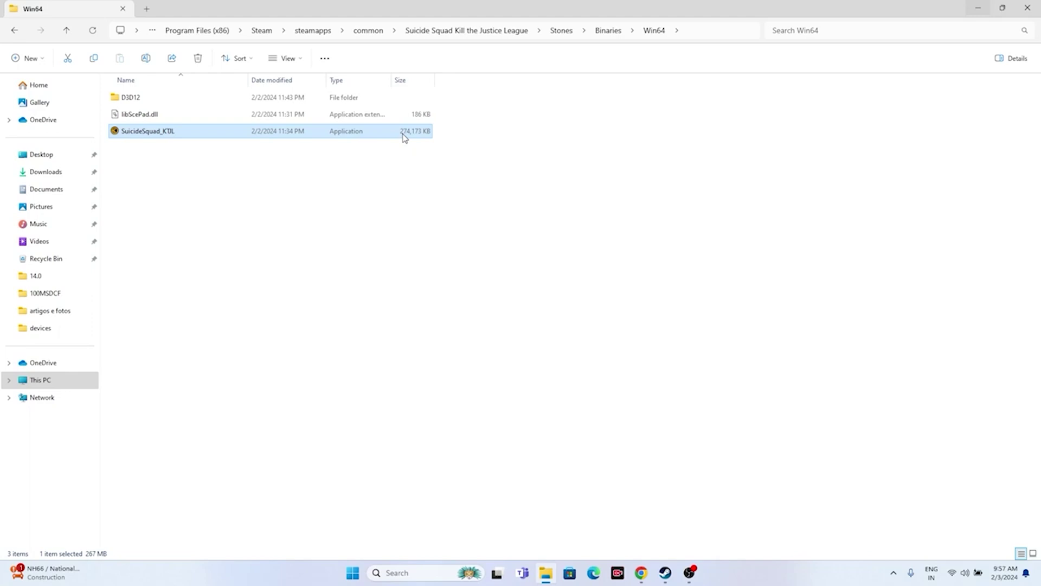
Set SuicideSquad_KTJL to always run as administrator in its Compatibility properties
{"action": "right_click", "coordinate": [276, 134]}
{"action": "left_click", "coordinate": [302, 332]}
{"action": "left_click", "coordinate": [307, 404]}
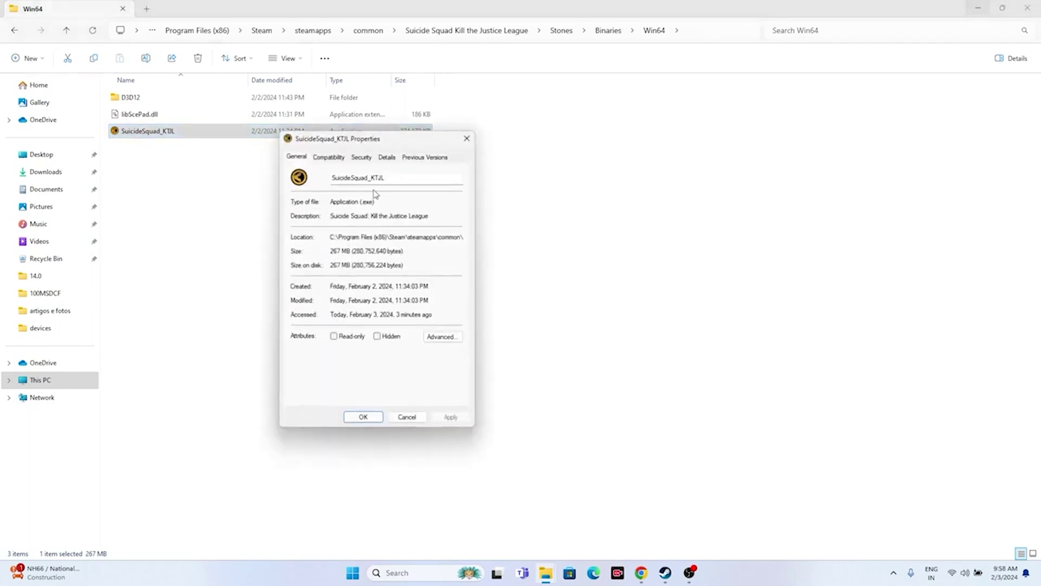
{"action": "left_click", "coordinate": [336, 158]}
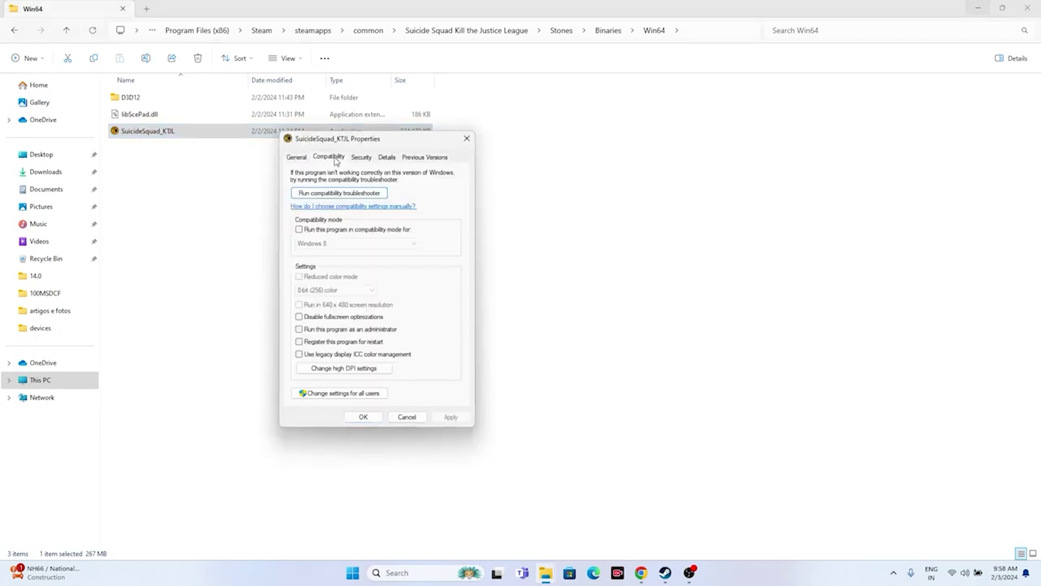
{"action": "left_click", "coordinate": [302, 330]}
{"action": "left_click", "coordinate": [451, 417]}
{"action": "left_click", "coordinate": [363, 417]}
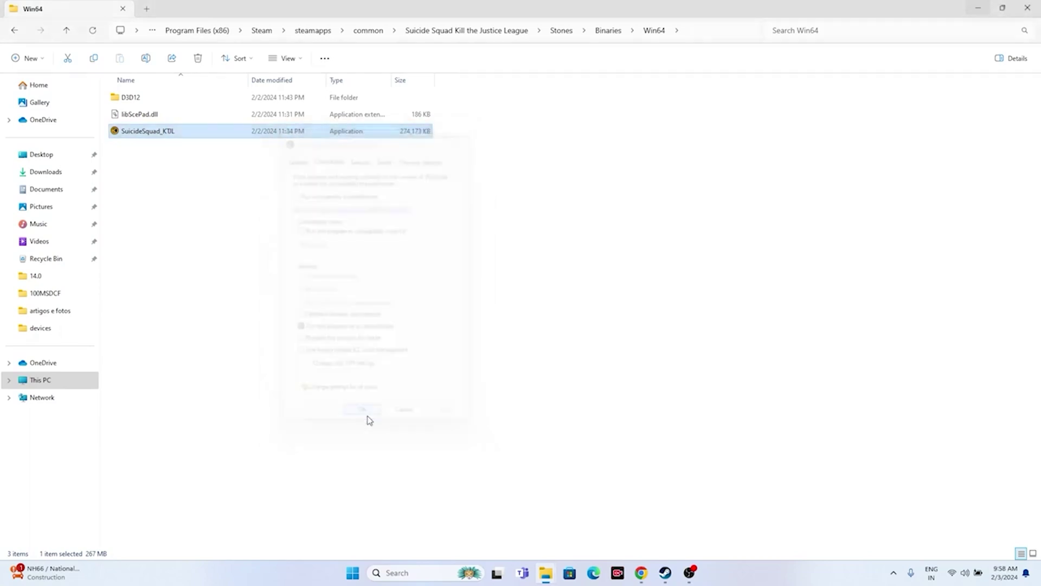
Enable compatibility mode for SuicideSquad_KTJL set to Windows 8 and save
{"action": "right_click", "coordinate": [191, 140]}
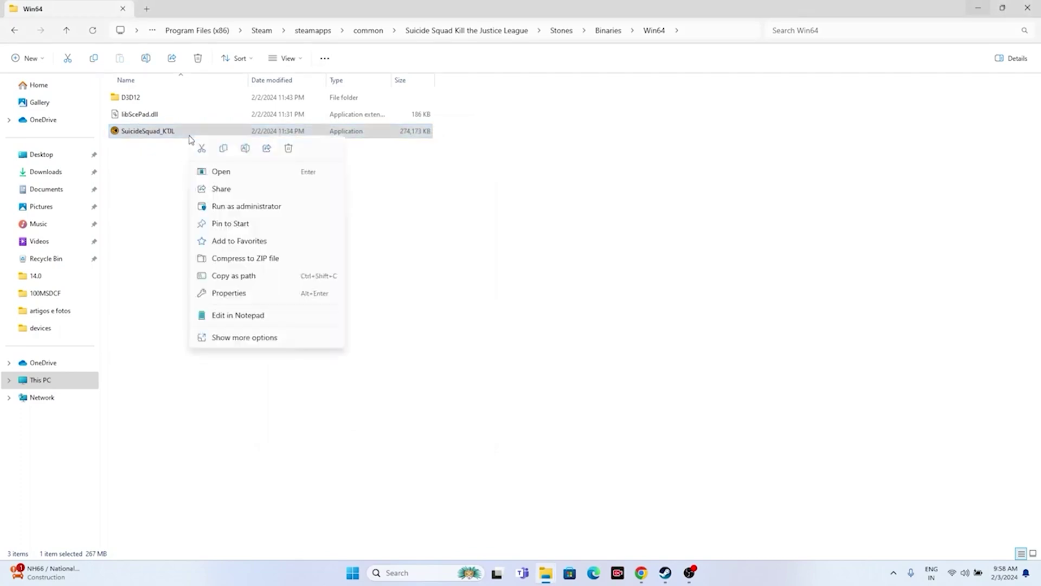
{"action": "left_click", "coordinate": [251, 337]}
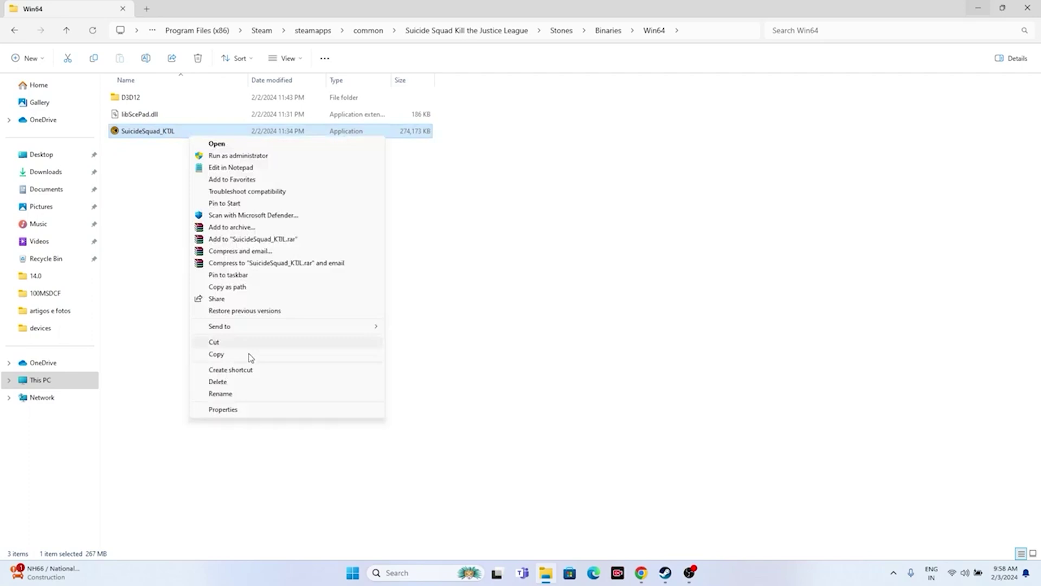
{"action": "left_click", "coordinate": [223, 409]}
{"action": "left_click", "coordinate": [242, 162]}
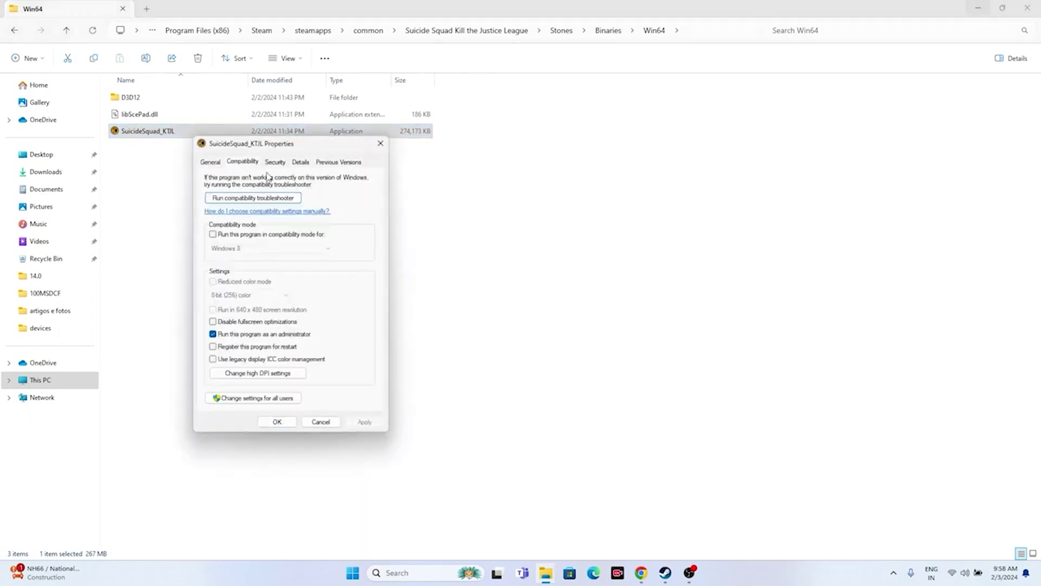
{"action": "left_click", "coordinate": [213, 234]}
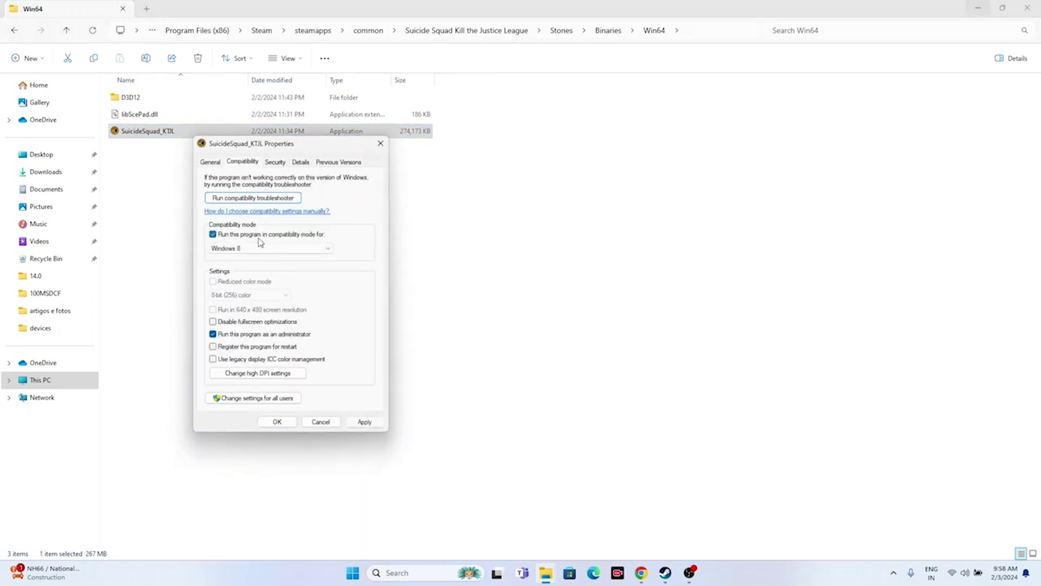
{"action": "left_click", "coordinate": [327, 248]}
{"action": "left_click", "coordinate": [253, 283]}
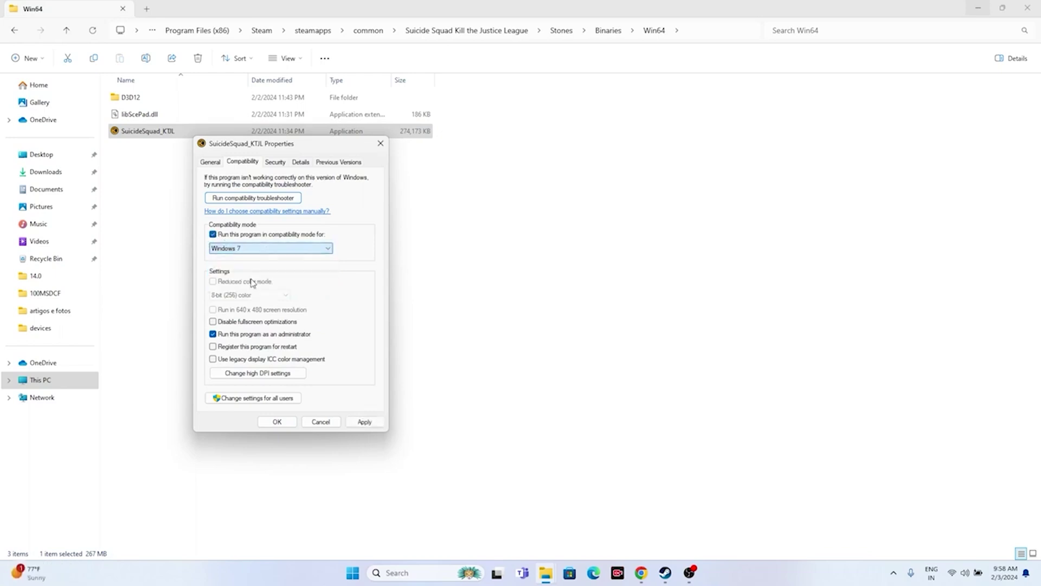
{"action": "left_click", "coordinate": [251, 249]}
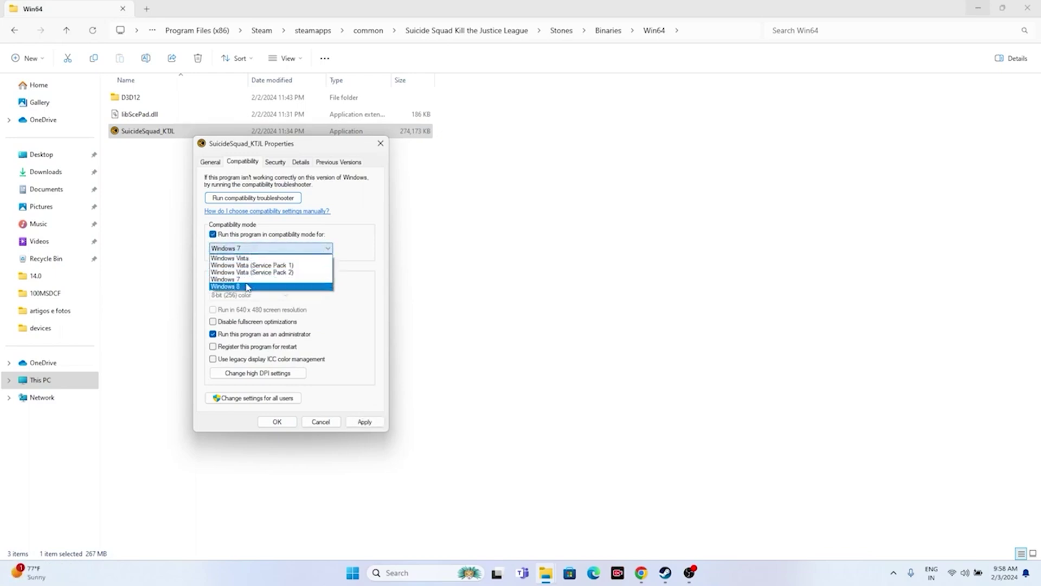
{"action": "left_click", "coordinate": [247, 288]}
{"action": "left_click", "coordinate": [363, 421]}
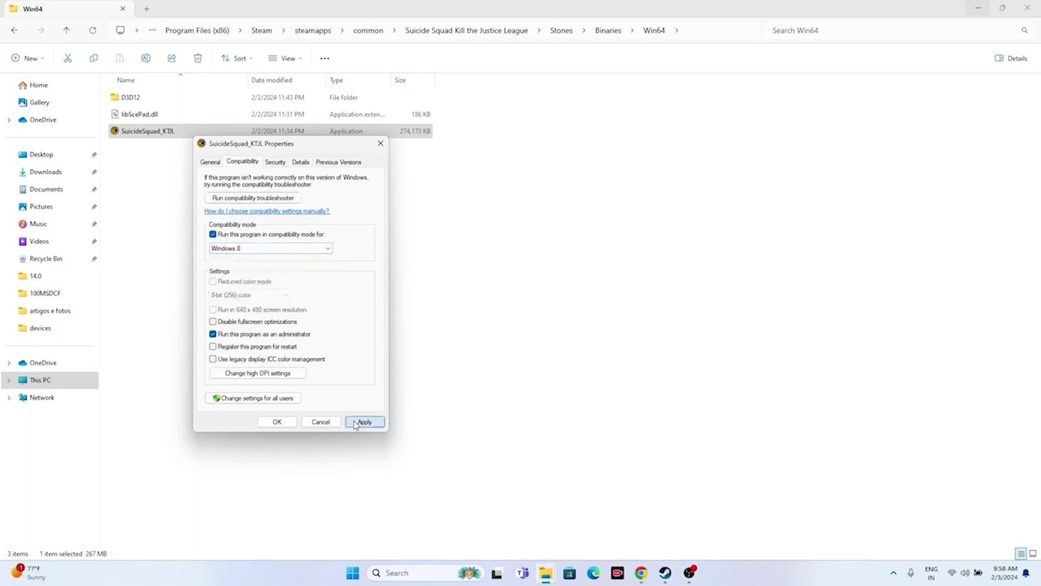
{"action": "left_click", "coordinate": [275, 421]}
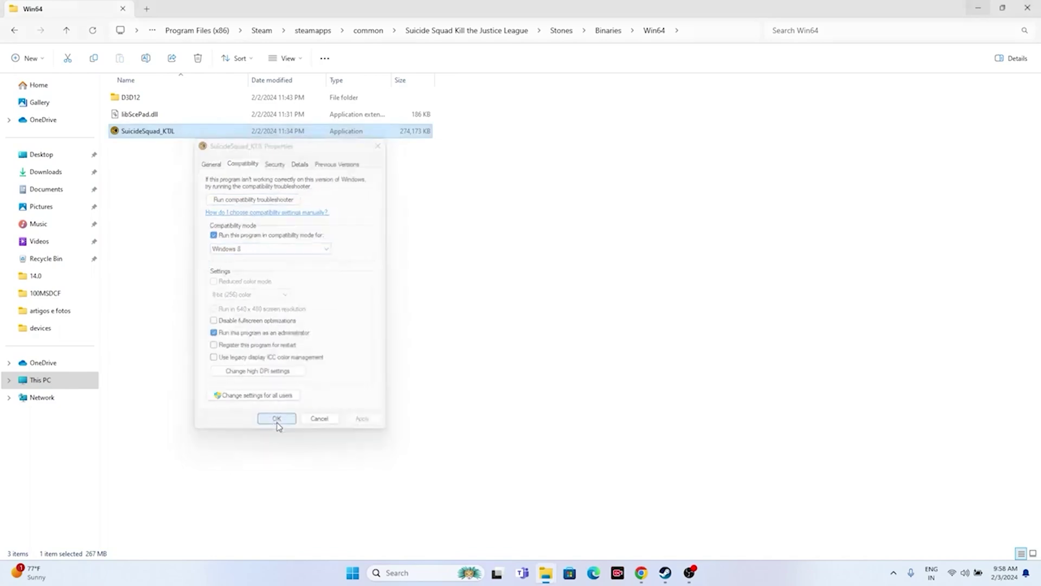
Close the game folder, minimize Chrome, and bring Steam back to the front
{"action": "left_click", "coordinate": [1028, 8]}
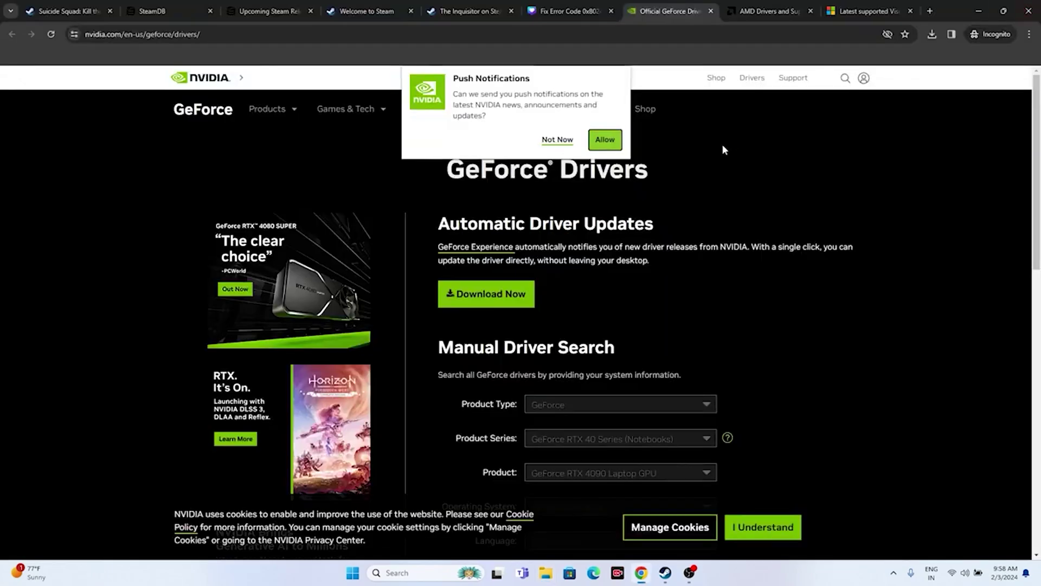
{"action": "left_click", "coordinate": [979, 11]}
{"action": "left_click", "coordinate": [666, 573]}
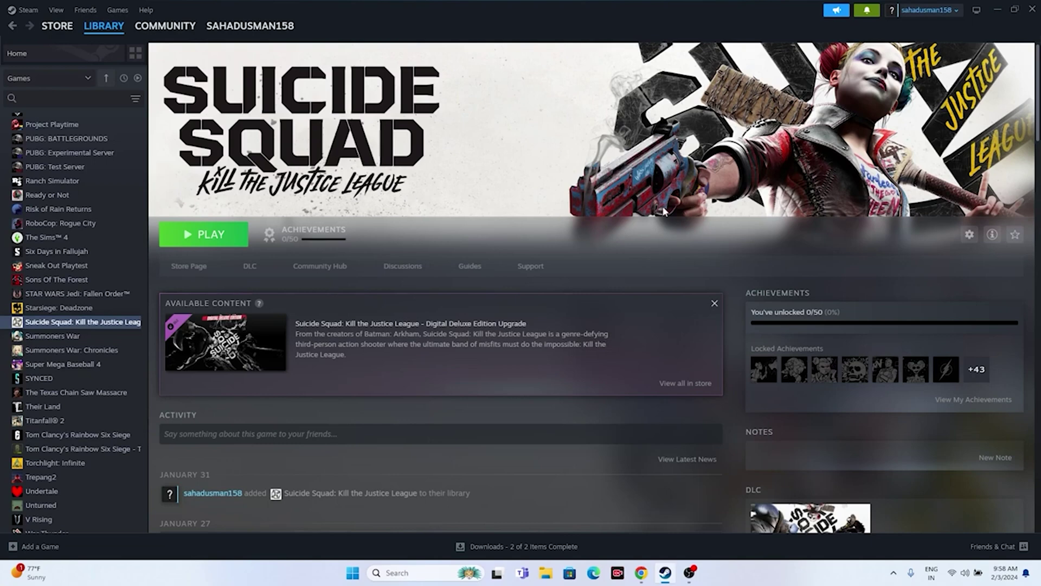
Minimize Steam to the desktop and launch Windows Settings from search
{"action": "left_click_drag", "start_coordinate": [985, 6], "coordinate": [986, 12]}
{"action": "left_click", "coordinate": [990, 16]}
{"action": "left_click", "coordinate": [412, 572]}
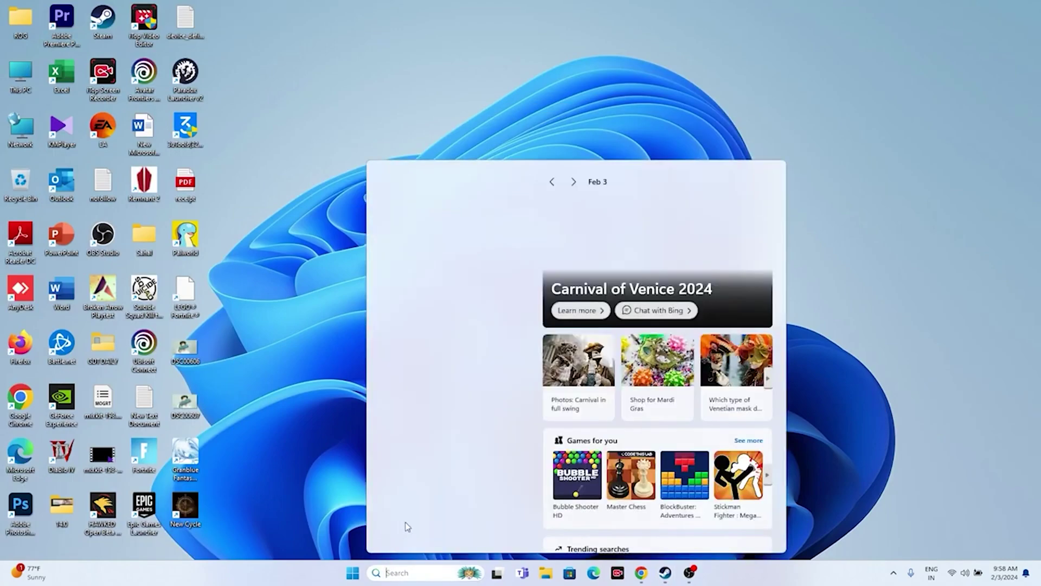
{"action": "left_click", "coordinate": [421, 279]}
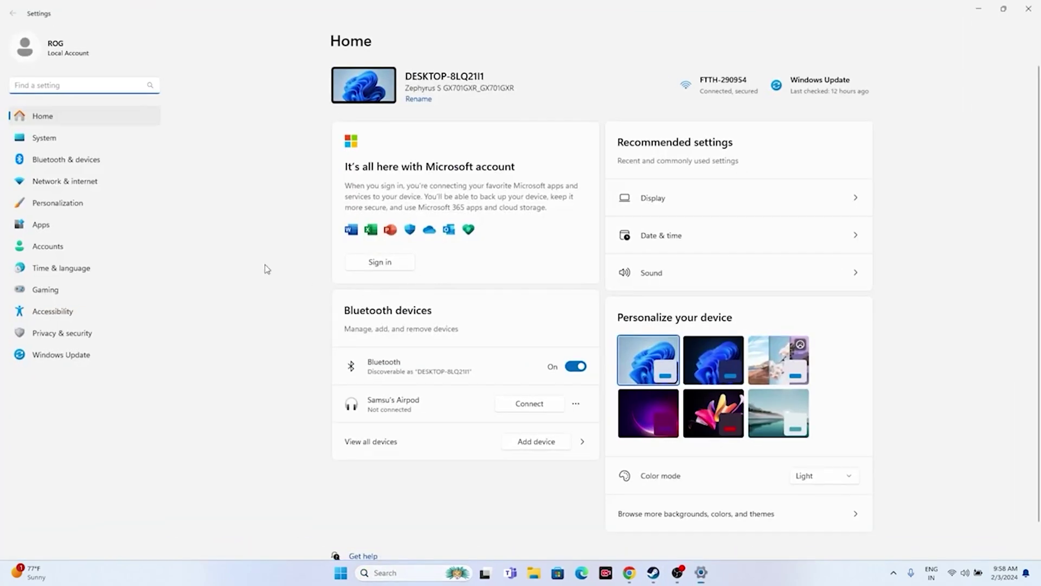
Review Date & time, keep United States as the region, and close Settings
{"action": "left_click", "coordinate": [71, 274]}
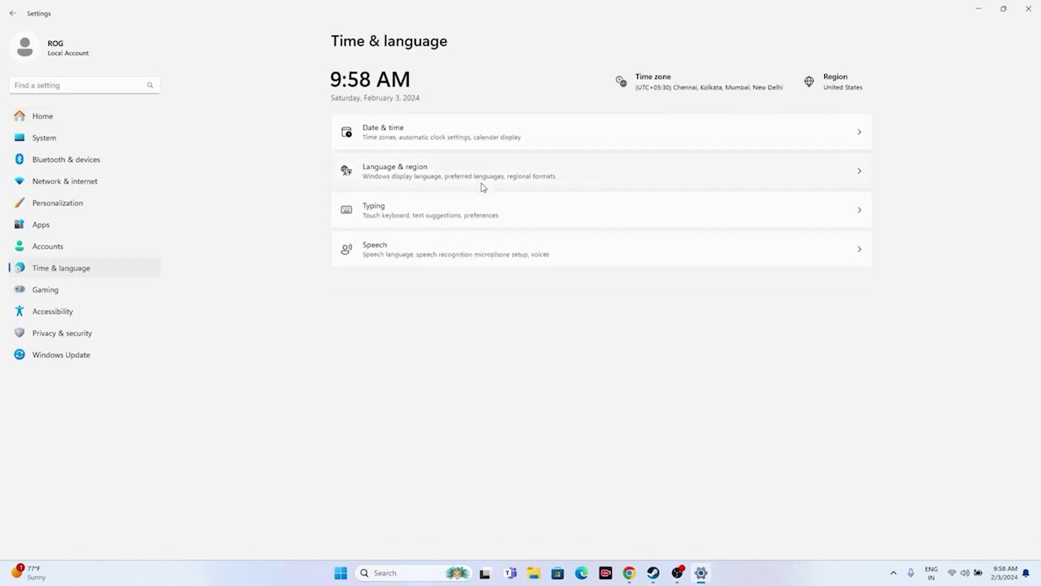
{"action": "left_click", "coordinate": [430, 137]}
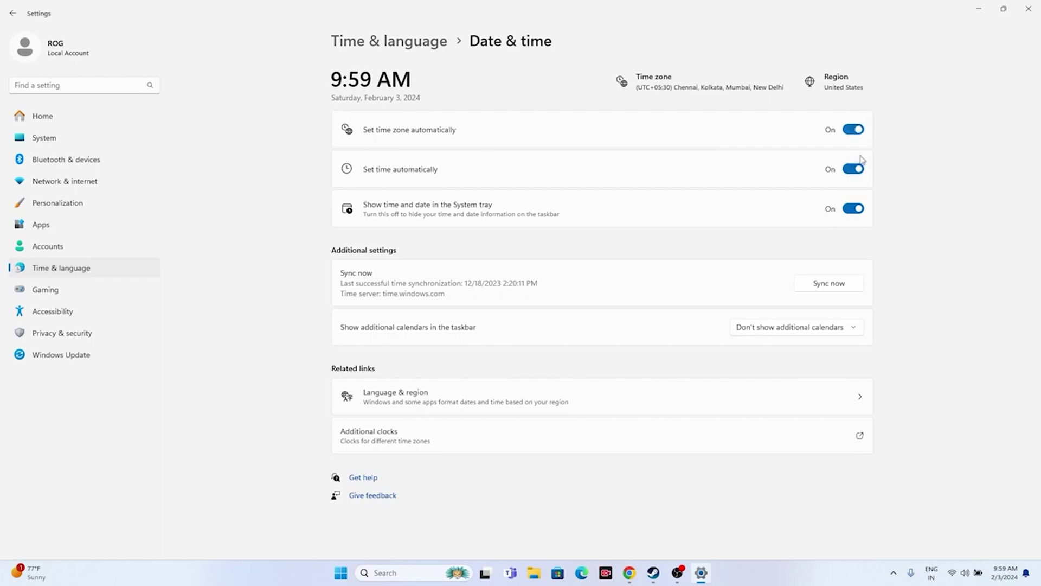
{"action": "left_click", "coordinate": [13, 13]}
{"action": "left_click", "coordinate": [454, 177]}
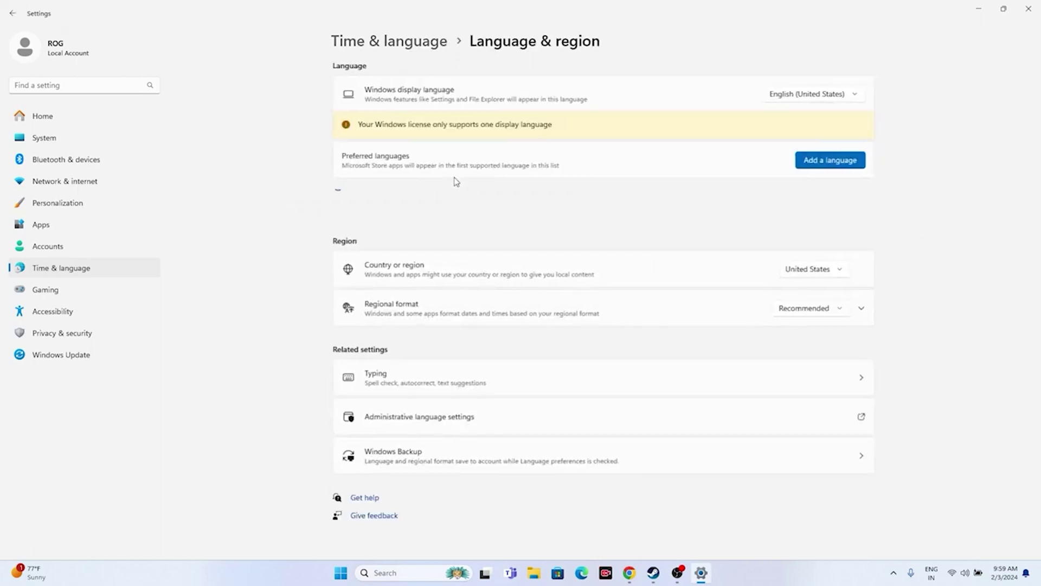
{"action": "left_click", "coordinate": [833, 269]}
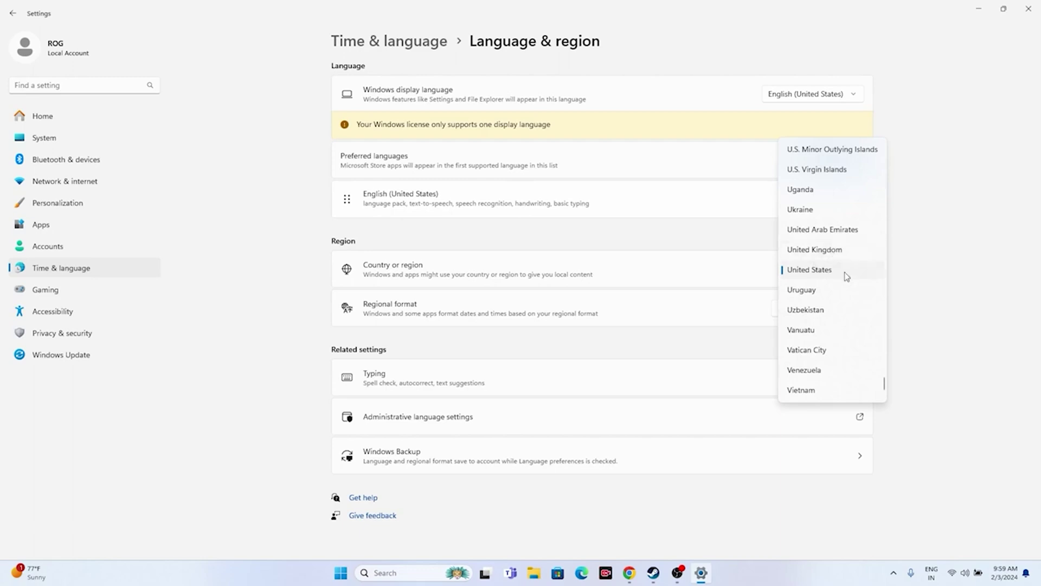
{"action": "left_click", "coordinate": [904, 266]}
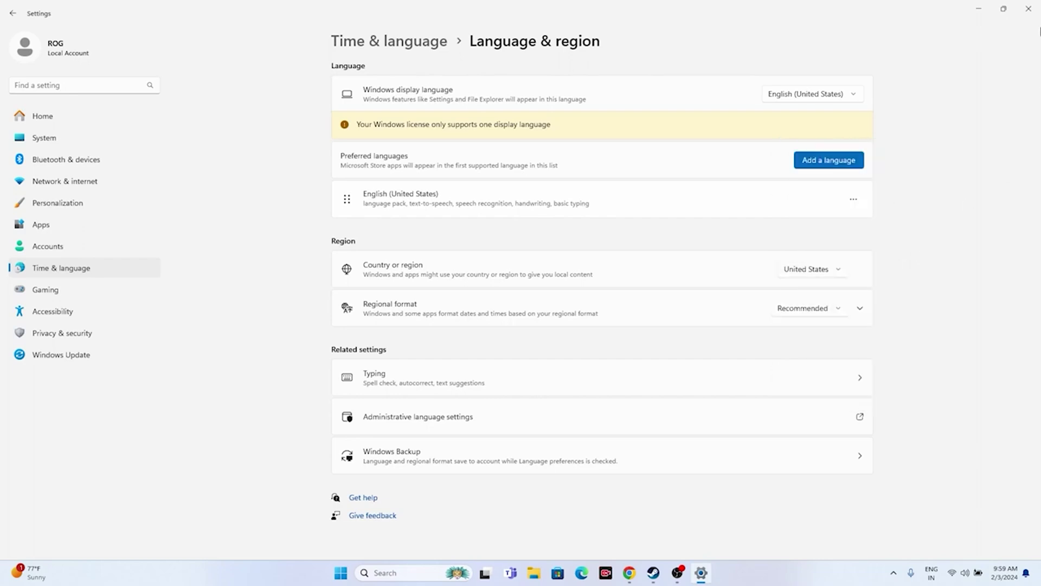
{"action": "left_click", "coordinate": [1028, 9]}
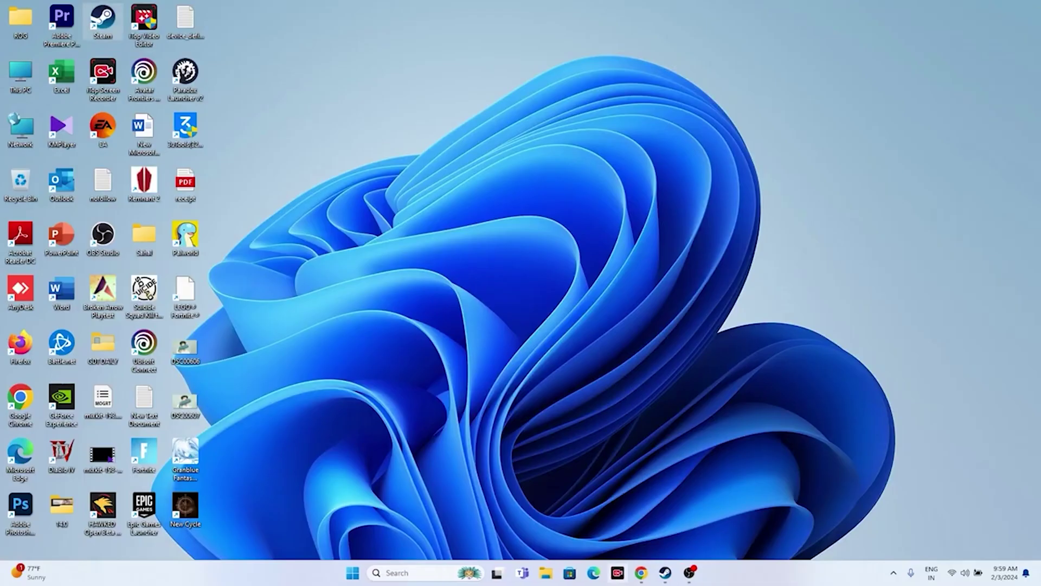
{"action": "double_click", "coordinate": [103, 22]}
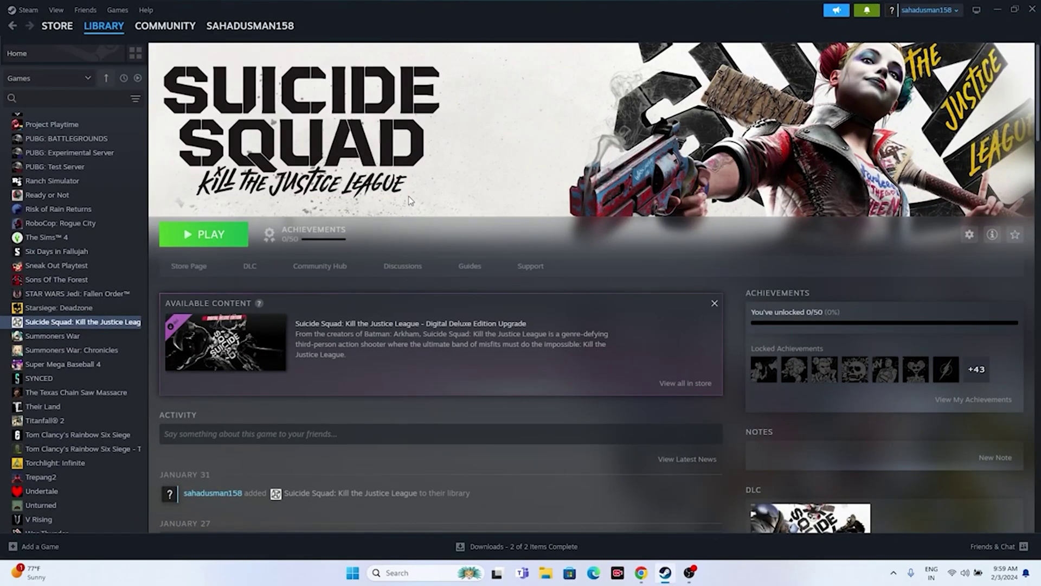
{"action": "left_click", "coordinate": [545, 572]}
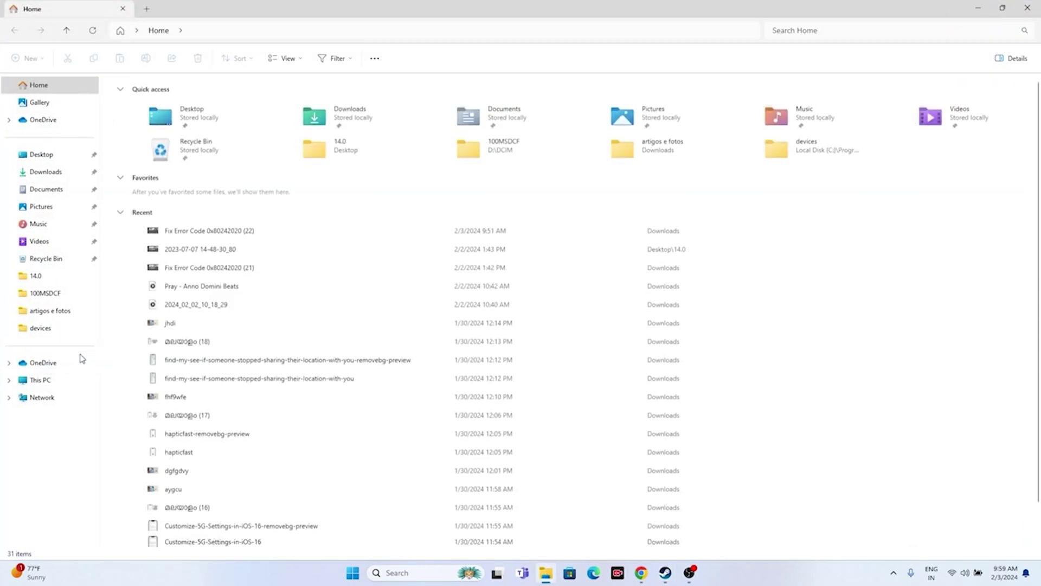
{"action": "left_click", "coordinate": [71, 382]}
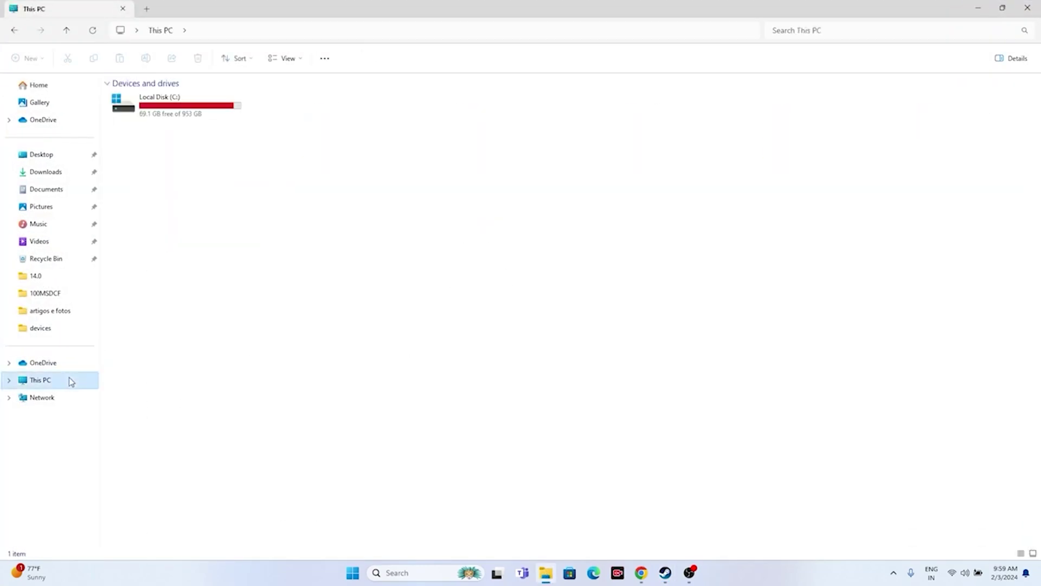
{"action": "left_click", "coordinate": [53, 191]}
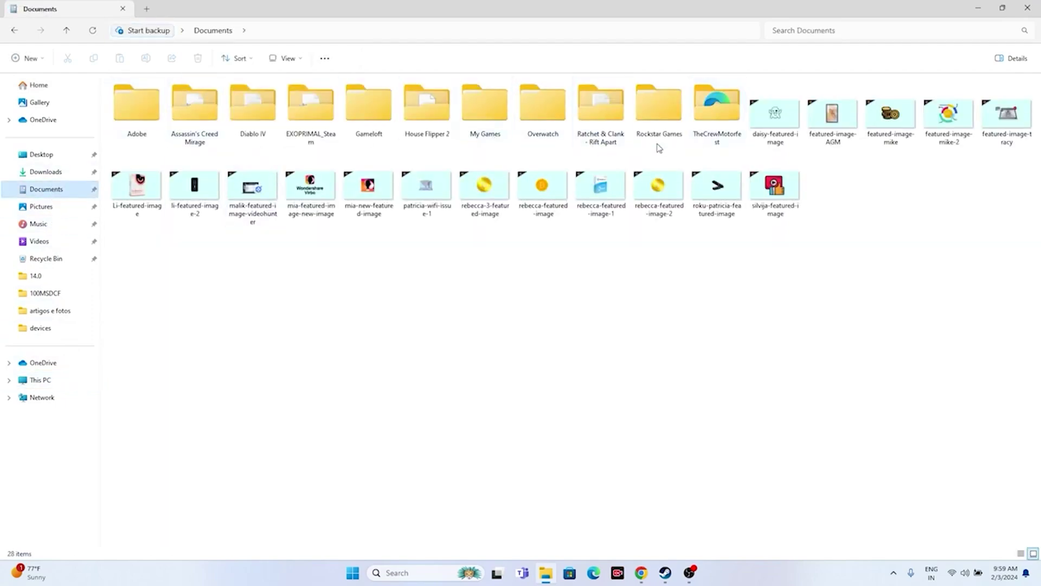
{"action": "double_click", "coordinate": [483, 106]}
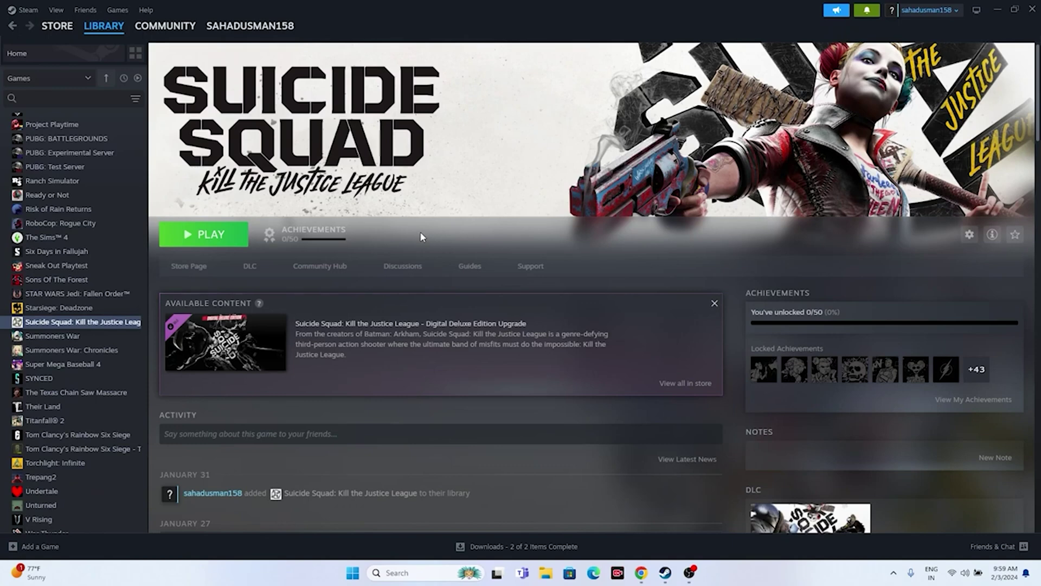
Open Control Panel's System and Security > Windows Defender Firewall page
{"action": "left_click", "coordinate": [399, 572]}
{"action": "left_click", "coordinate": [451, 253]}
{"action": "left_click", "coordinate": [423, 88]}
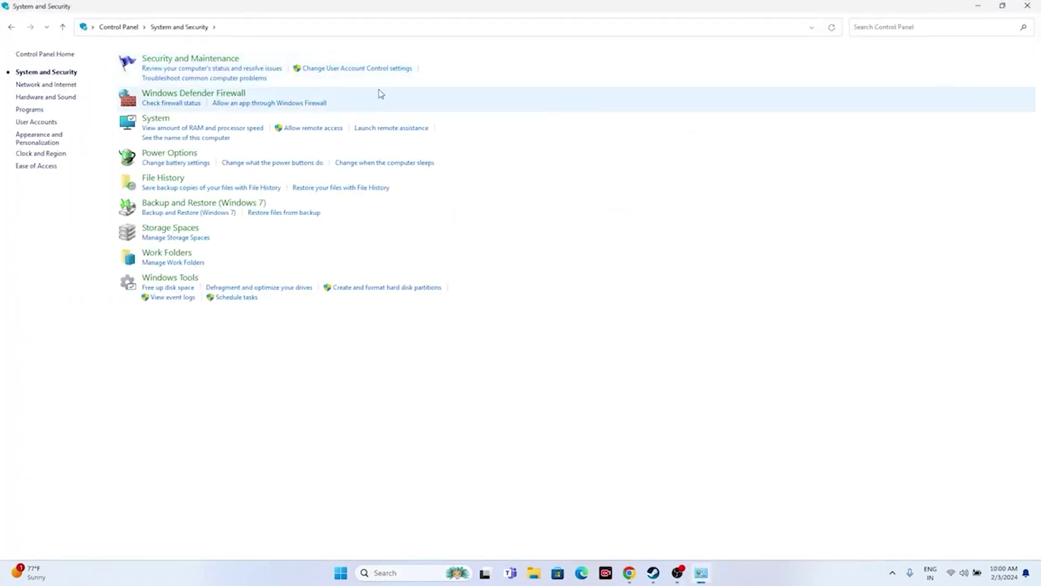
{"action": "left_click", "coordinate": [224, 96]}
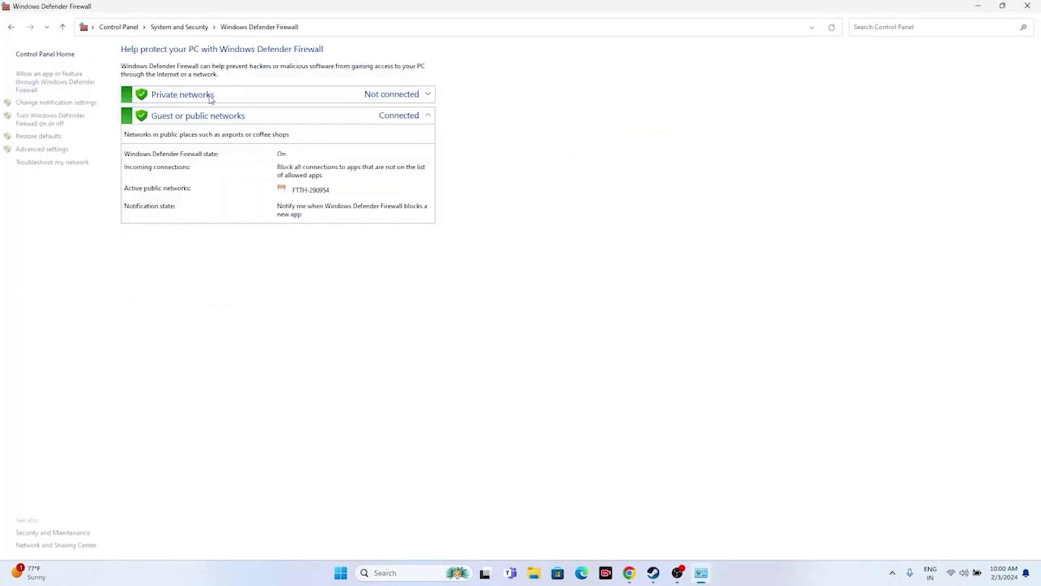
Open the firewall's allowed-apps list and scroll down to the Suicide Squad entry
{"action": "left_click", "coordinate": [34, 88]}
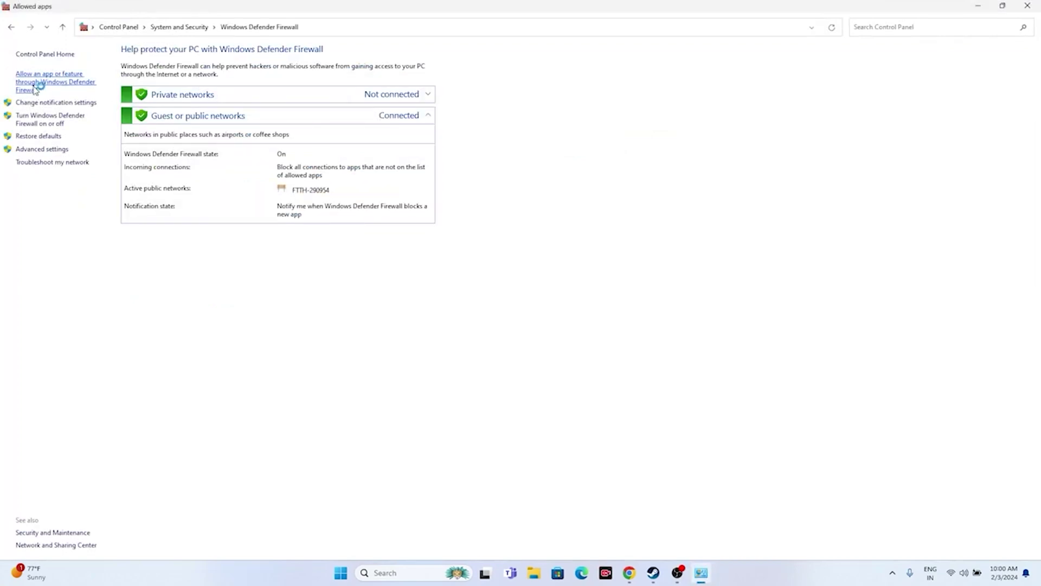
{"action": "scroll", "coordinate": [432, 184], "scroll_direction": "down", "scroll_amount": 10}
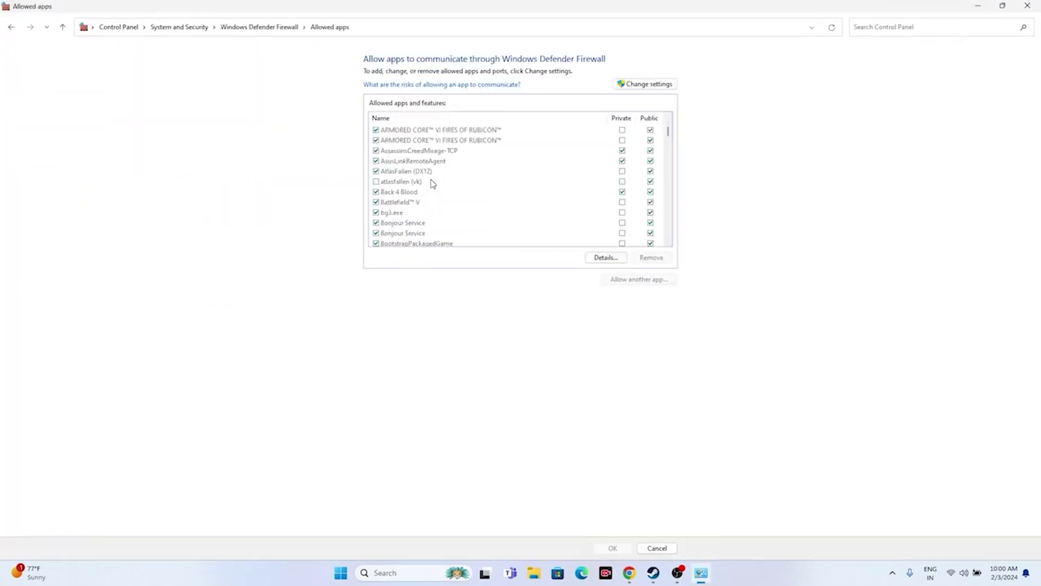
{"action": "scroll", "coordinate": [432, 184], "scroll_direction": "down", "scroll_amount": 10}
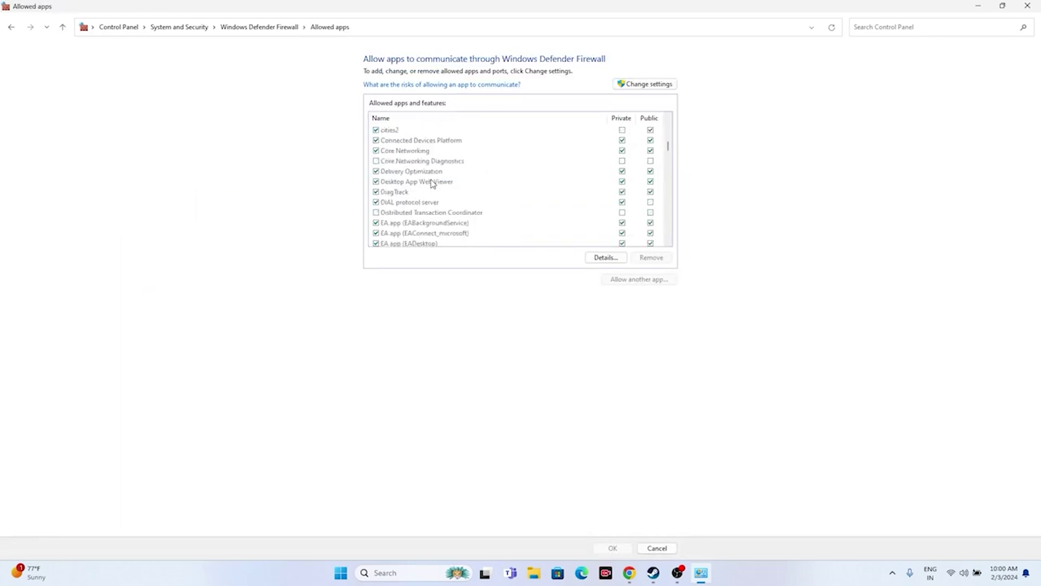
{"action": "scroll", "coordinate": [432, 183], "scroll_direction": "down", "scroll_amount": 10}
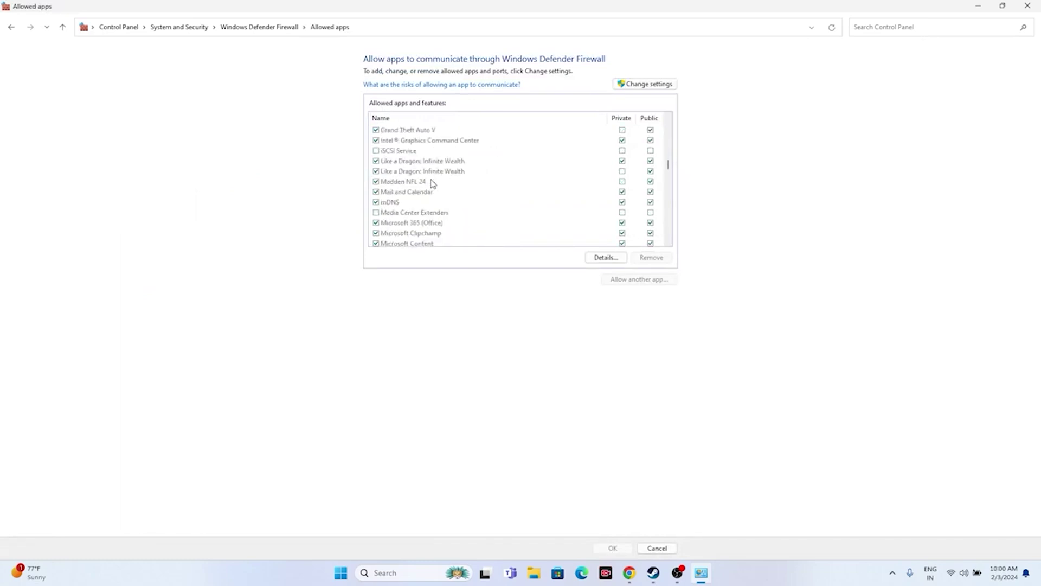
{"action": "scroll", "coordinate": [432, 183], "scroll_direction": "down", "scroll_amount": 10}
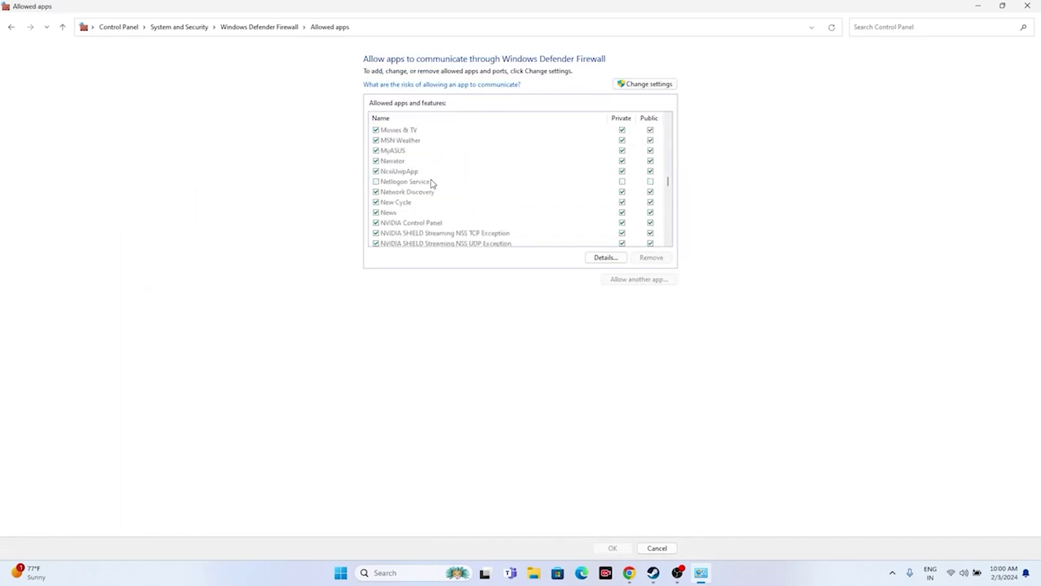
{"action": "scroll", "coordinate": [432, 183], "scroll_direction": "down", "scroll_amount": 1}
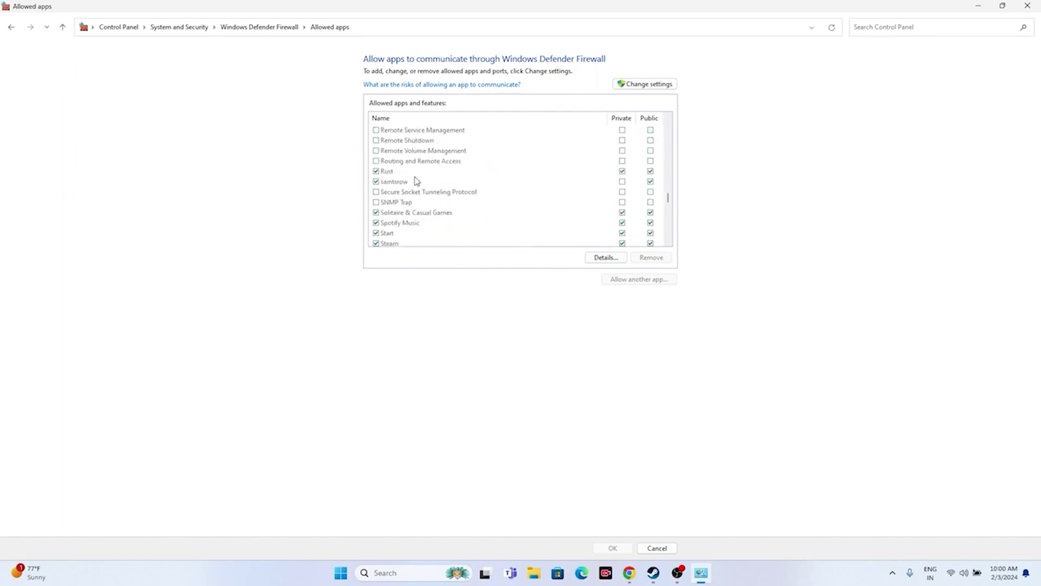
{"action": "scroll", "coordinate": [423, 183], "scroll_direction": "down", "scroll_amount": 3}
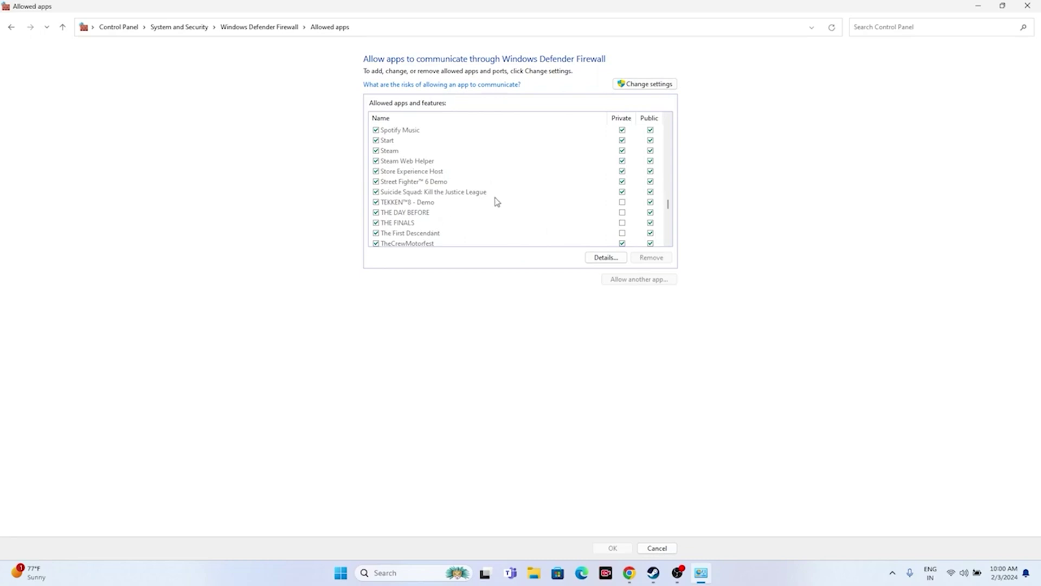
Unlock the allowed-apps list, start adding another app, and browse into C:\Program Files (x86)
{"action": "left_click", "coordinate": [650, 85]}
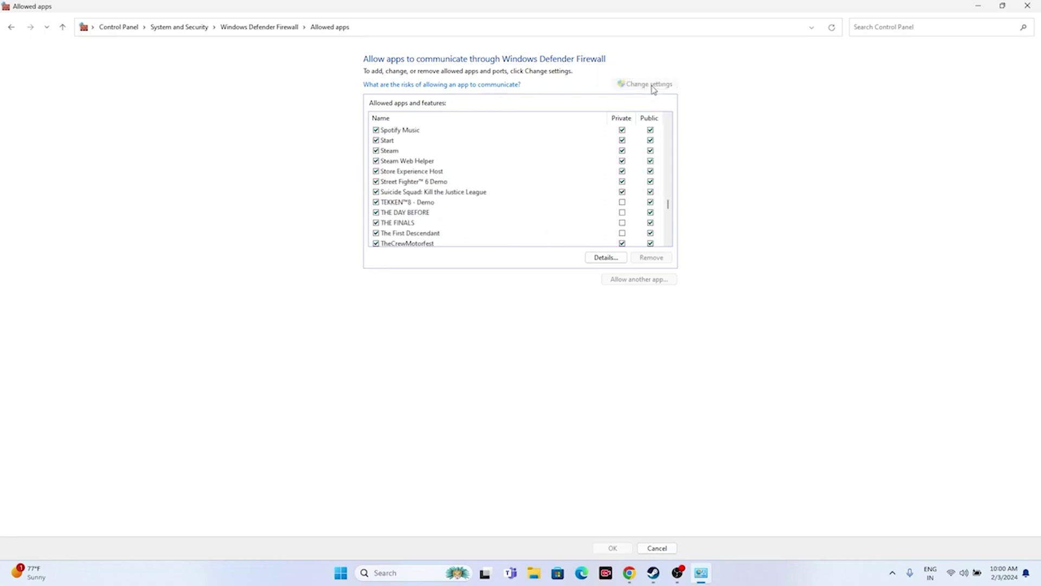
{"action": "left_click", "coordinate": [648, 281]}
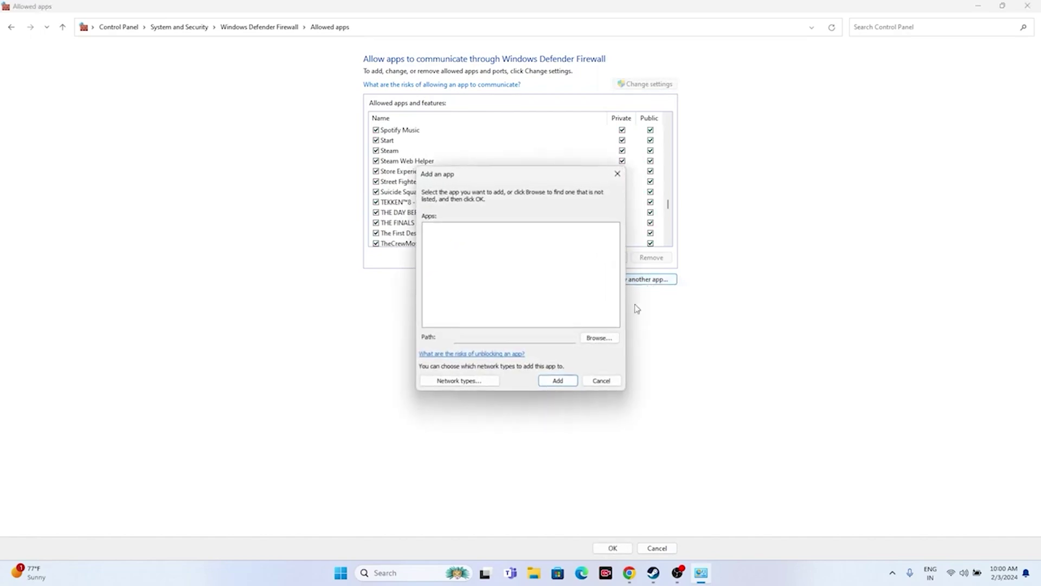
{"action": "left_click", "coordinate": [600, 338]}
{"action": "scroll", "coordinate": [465, 337], "scroll_direction": "down", "scroll_amount": 3}
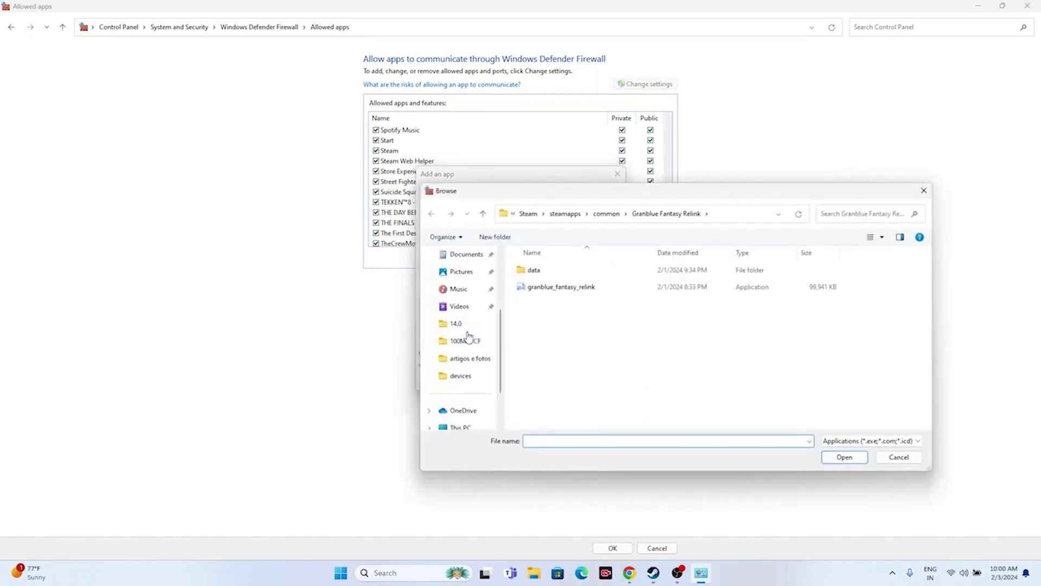
{"action": "scroll", "coordinate": [467, 374], "scroll_direction": "down", "scroll_amount": 3}
{"action": "left_click", "coordinate": [467, 375]}
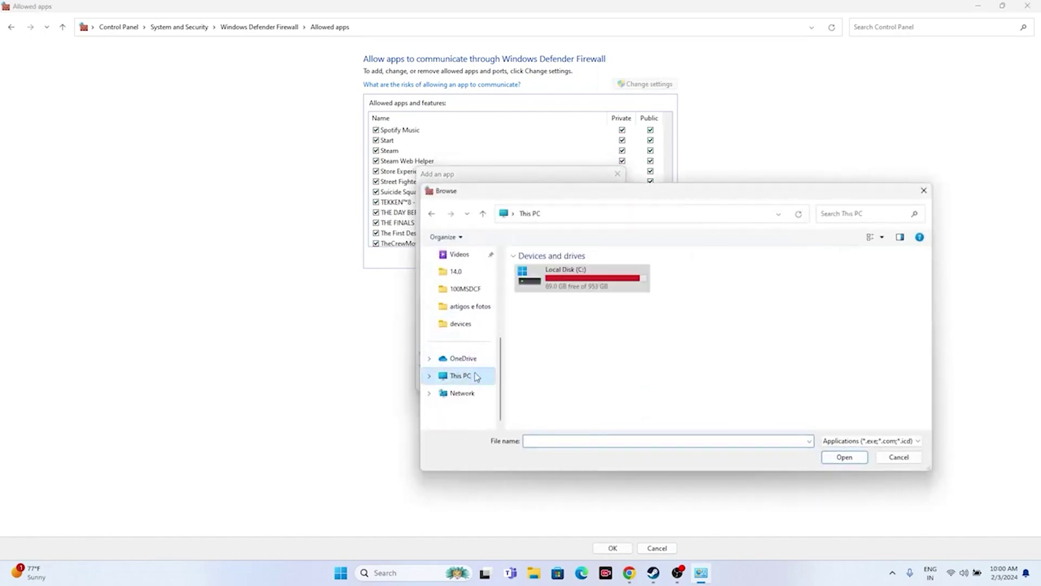
{"action": "double_click", "coordinate": [570, 285]}
{"action": "double_click", "coordinate": [570, 370]}
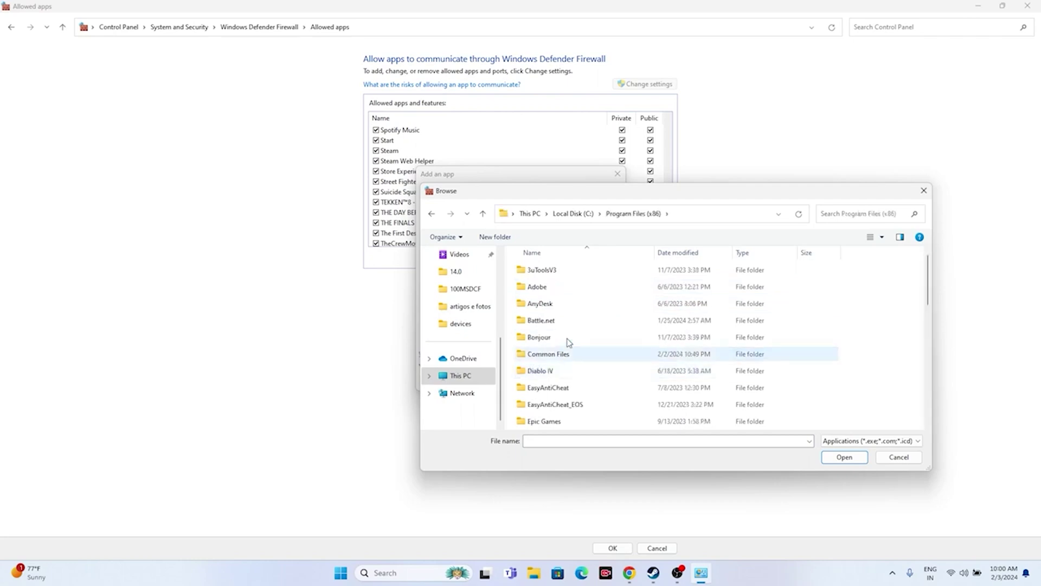
Navigate into Steam\steamapps\common in the browse dialog
{"action": "scroll", "coordinate": [569, 325], "scroll_direction": "down", "scroll_amount": 2}
{"action": "scroll", "coordinate": [569, 321], "scroll_direction": "down", "scroll_amount": 4}
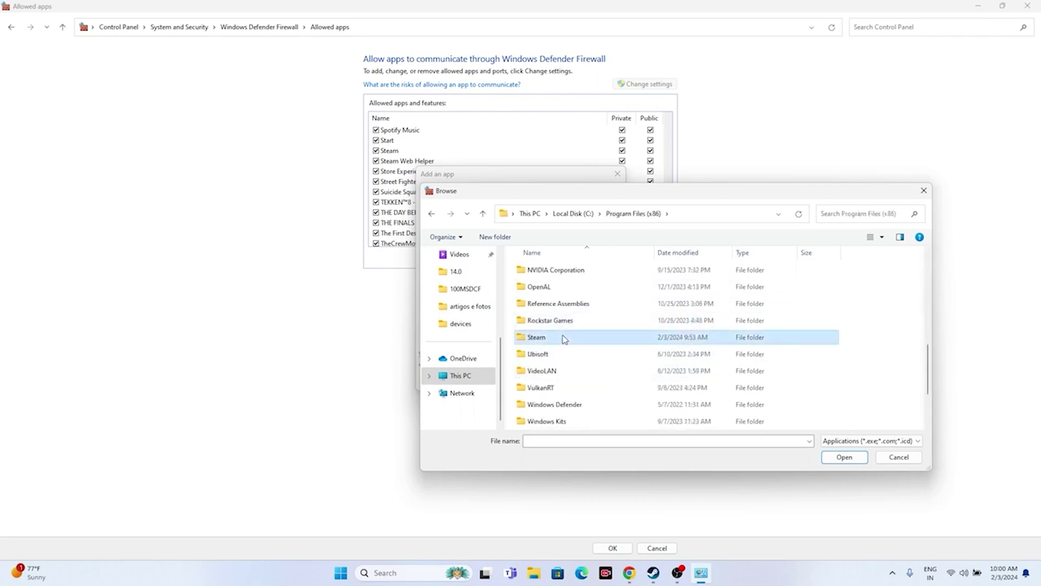
{"action": "double_click", "coordinate": [564, 337]}
{"action": "scroll", "coordinate": [567, 323], "scroll_direction": "down", "scroll_amount": 1}
{"action": "double_click", "coordinate": [564, 370]}
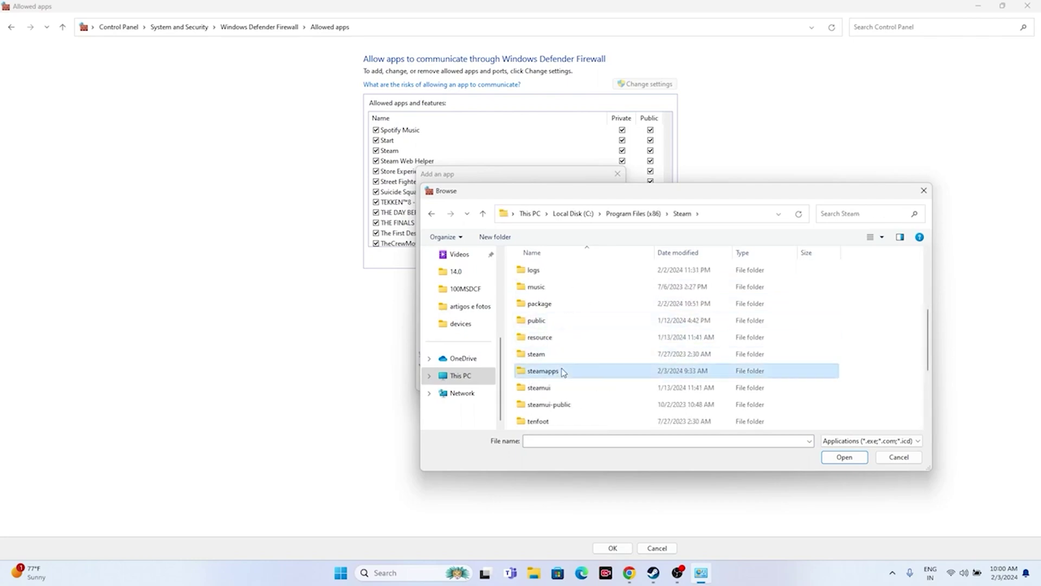
{"action": "double_click", "coordinate": [561, 270]}
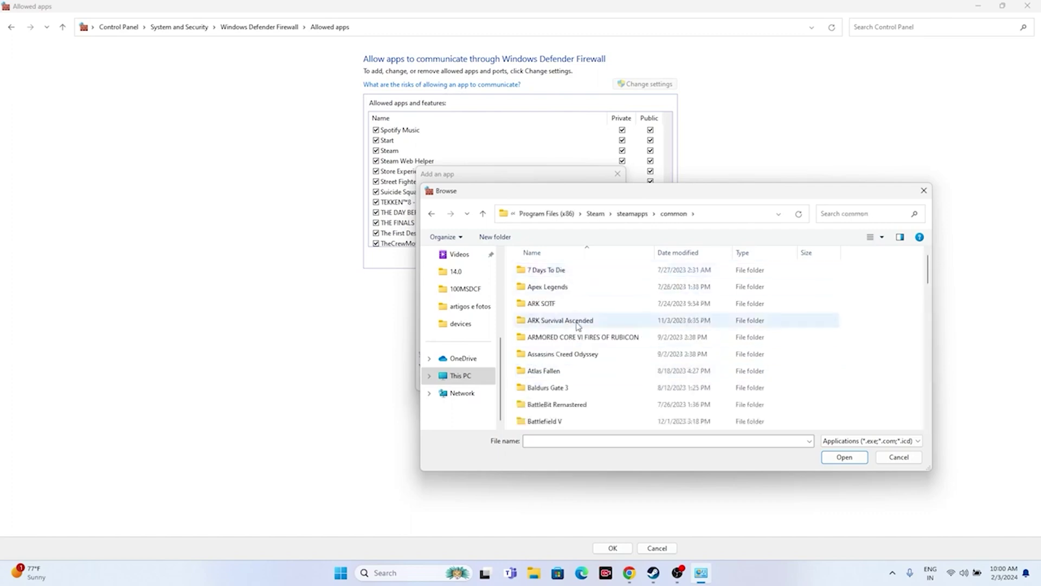
{"action": "scroll", "coordinate": [578, 325], "scroll_direction": "down", "scroll_amount": 2}
{"action": "scroll", "coordinate": [578, 325], "scroll_direction": "down", "scroll_amount": 6}
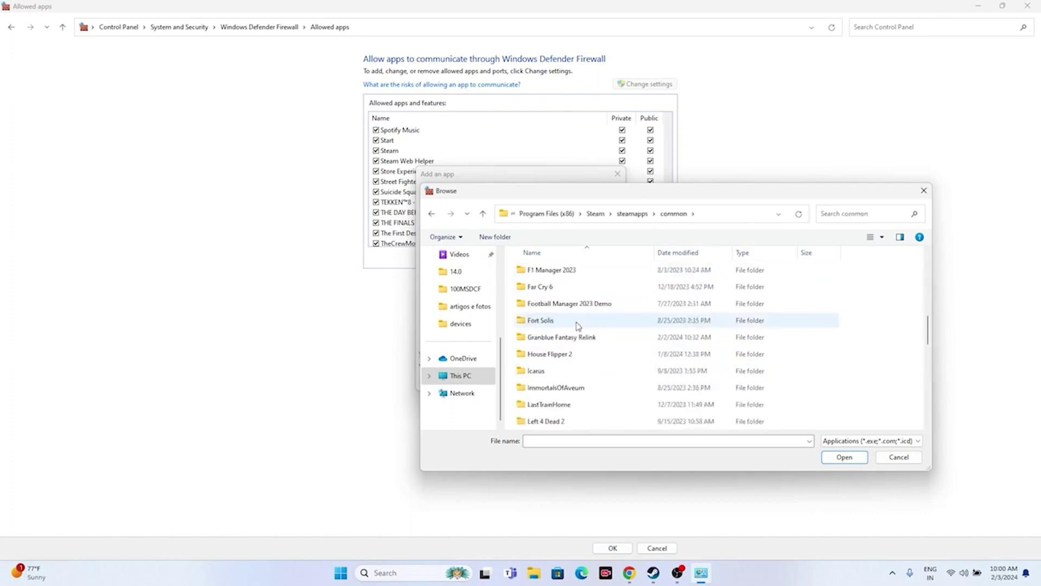
{"action": "scroll", "coordinate": [578, 326], "scroll_direction": "down", "scroll_amount": 6}
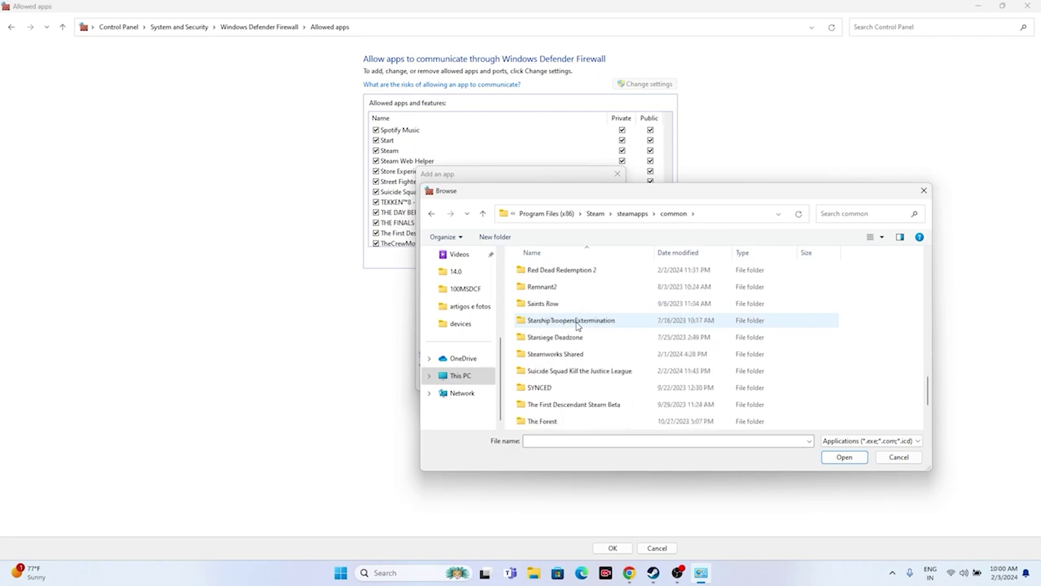
Pick SuicideSquad_KTJL from the game's Stones\Binaries\Win64 folder and add it to allowed apps
{"action": "double_click", "coordinate": [577, 373]}
{"action": "double_click", "coordinate": [550, 306]}
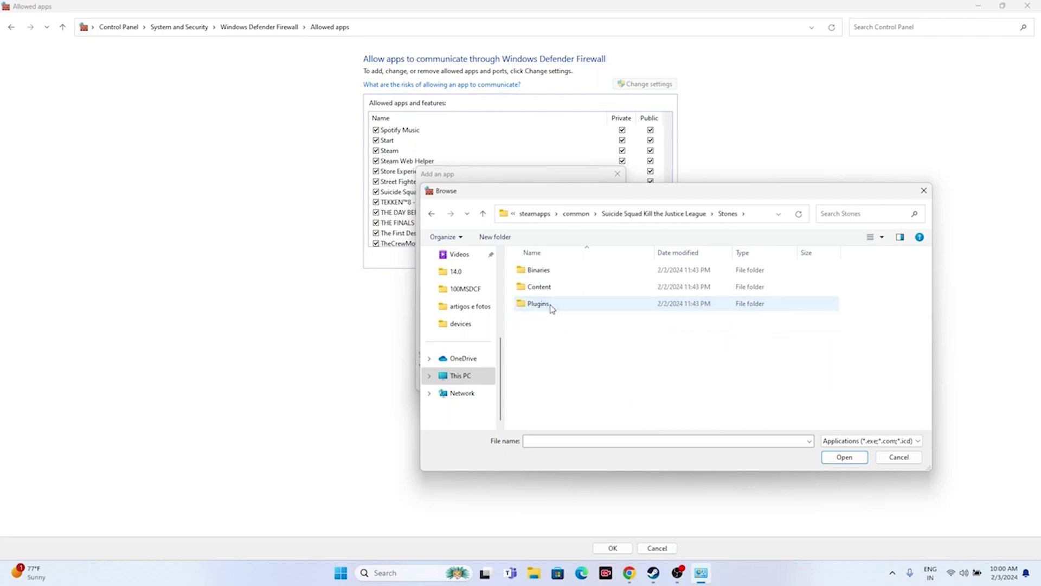
{"action": "left_click", "coordinate": [559, 276]}
{"action": "double_click", "coordinate": [559, 275]}
{"action": "double_click", "coordinate": [555, 271]}
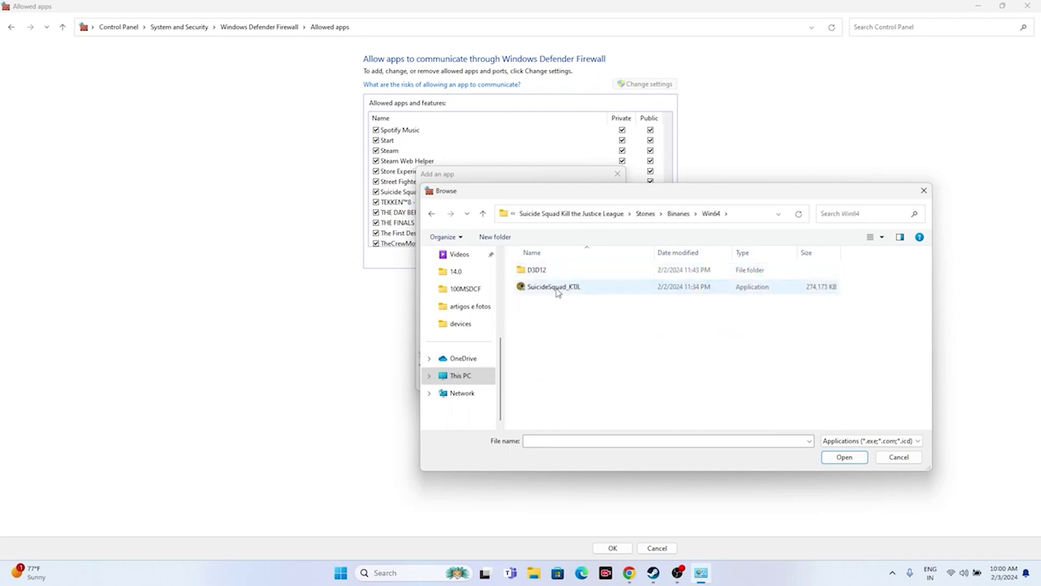
{"action": "left_click", "coordinate": [561, 291]}
{"action": "left_click", "coordinate": [844, 456]}
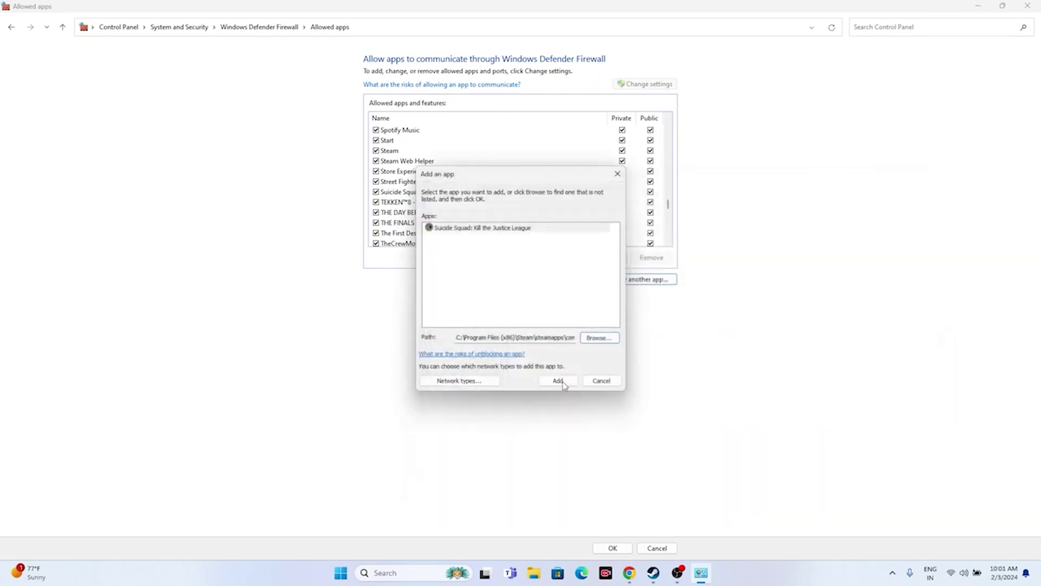
{"action": "left_click", "coordinate": [563, 383]}
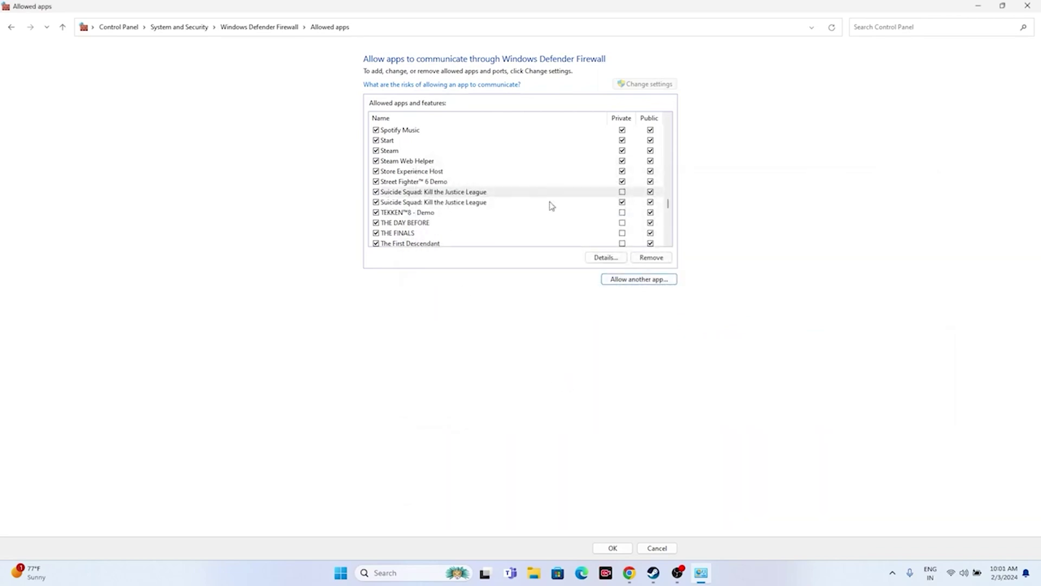
Allow the first Suicide Squad entry on private networks and close the allowed apps window
{"action": "left_click", "coordinate": [622, 193]}
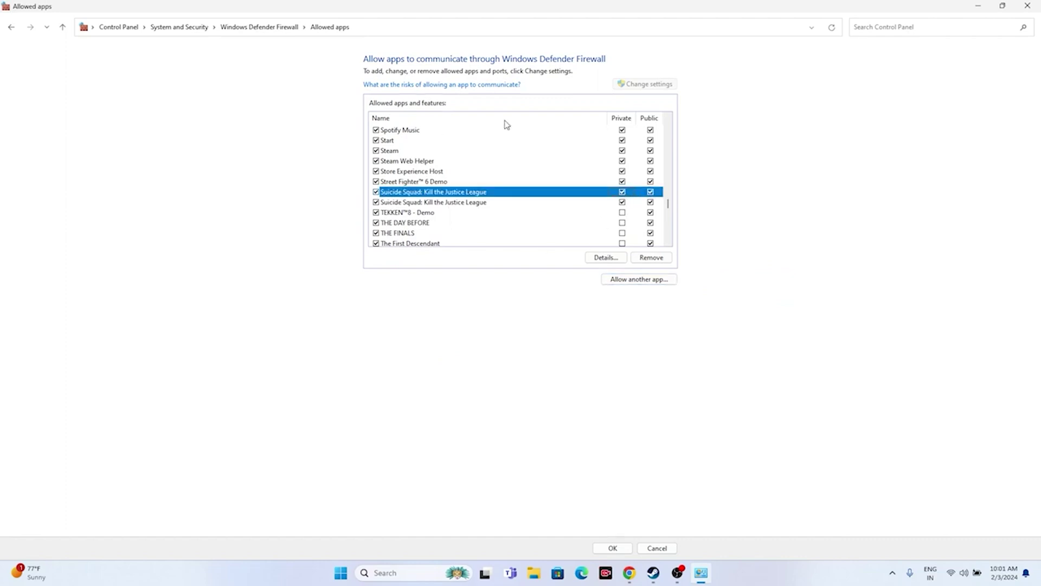
{"action": "left_click", "coordinate": [1027, 7]}
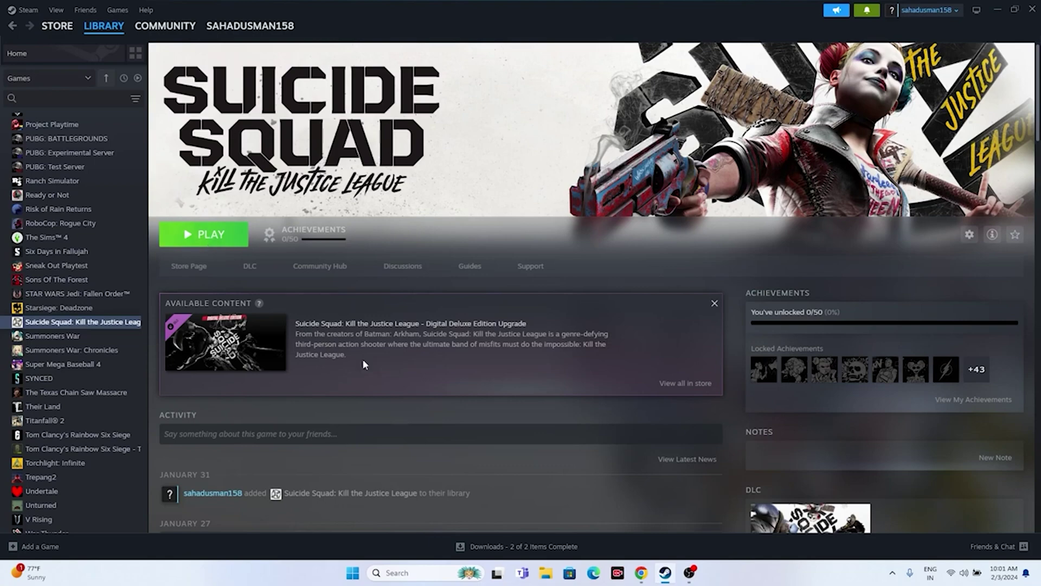
Hide all Microsoft services in System Configuration's Services tab, apply, confirm with OK, and set Steam aside
{"action": "left_click", "coordinate": [412, 578]}
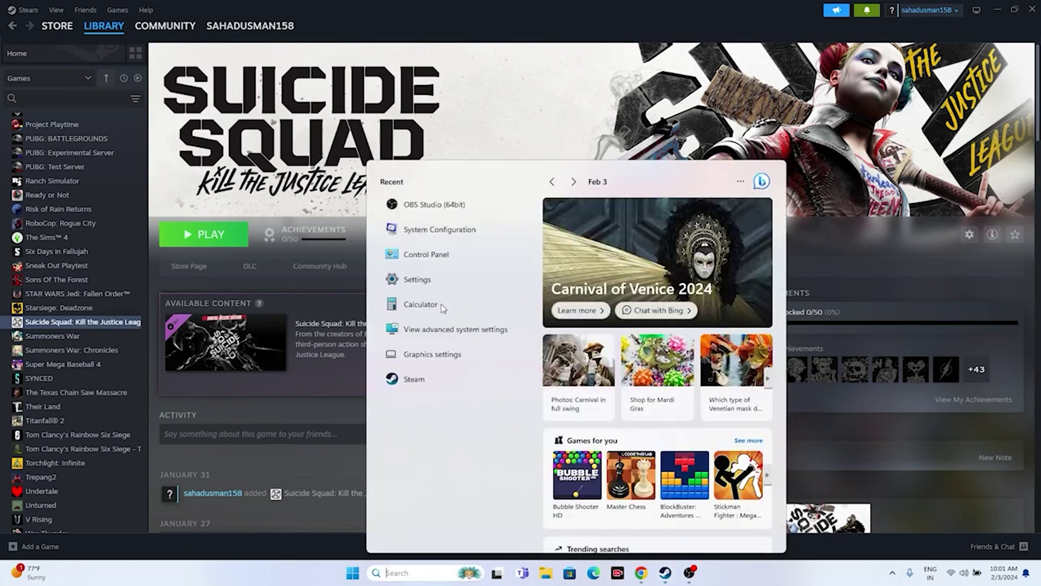
{"action": "left_click", "coordinate": [437, 230]}
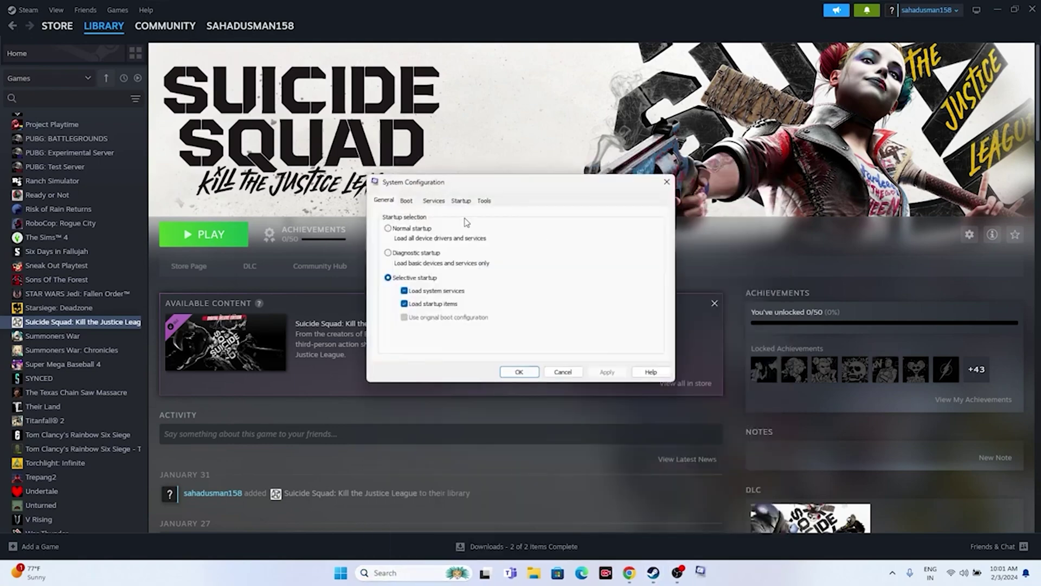
{"action": "left_click", "coordinate": [434, 201]}
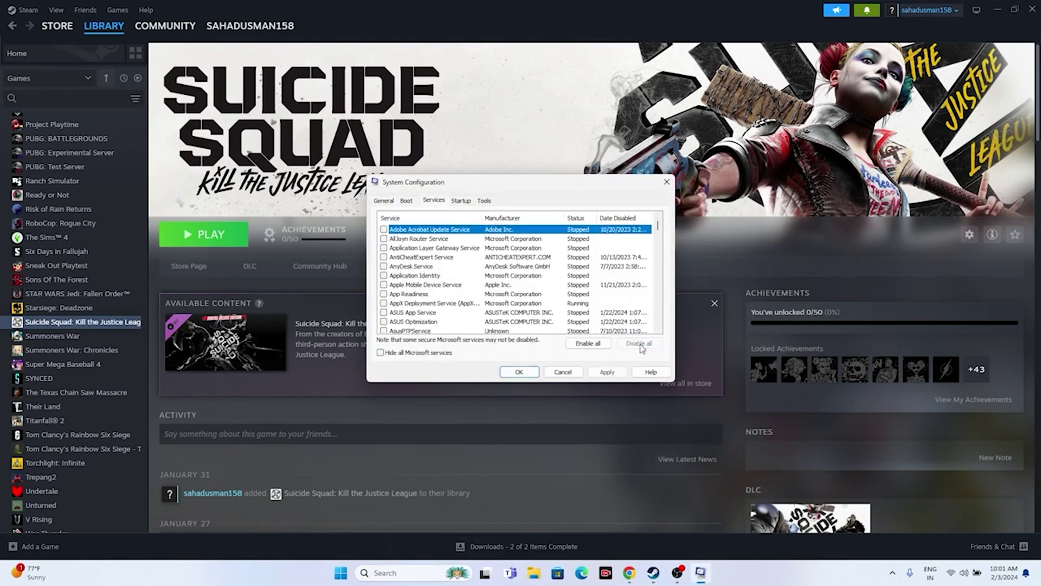
{"action": "left_click", "coordinate": [382, 353]}
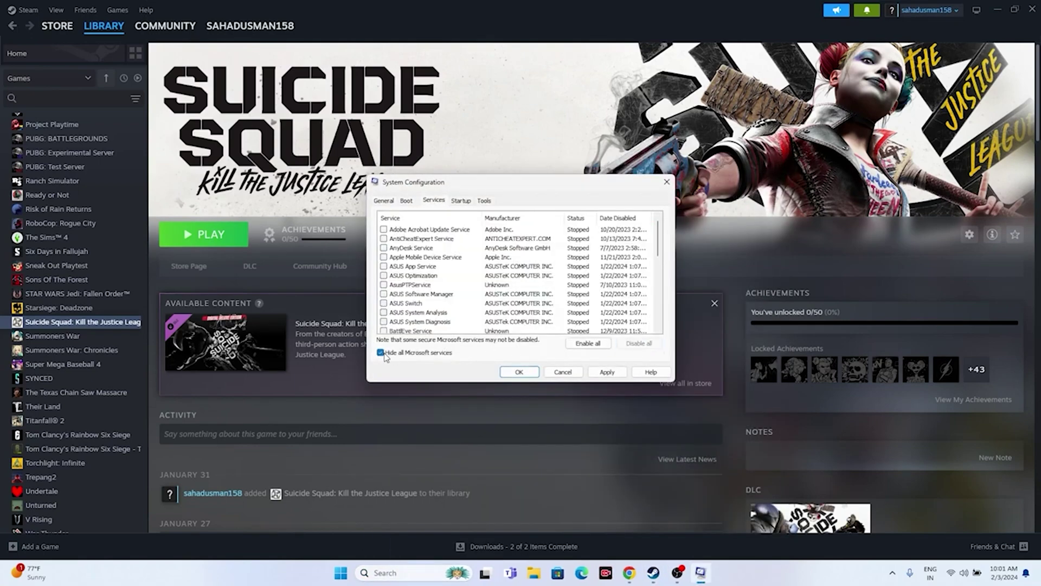
{"action": "left_click", "coordinate": [607, 372]}
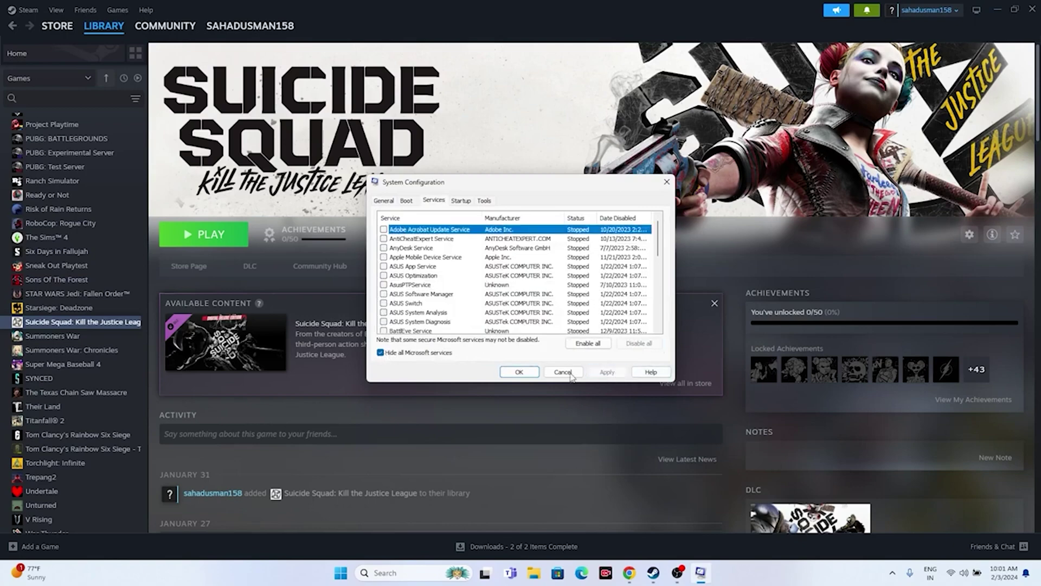
{"action": "left_click", "coordinate": [535, 374]}
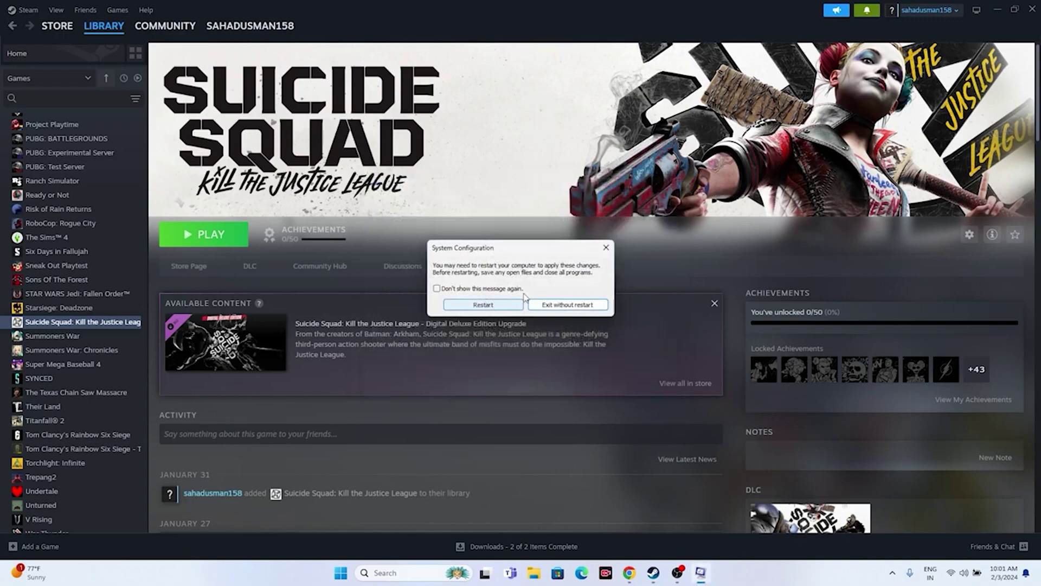
{"action": "double_click", "coordinate": [991, 16]}
{"action": "left_click", "coordinate": [991, 17]}
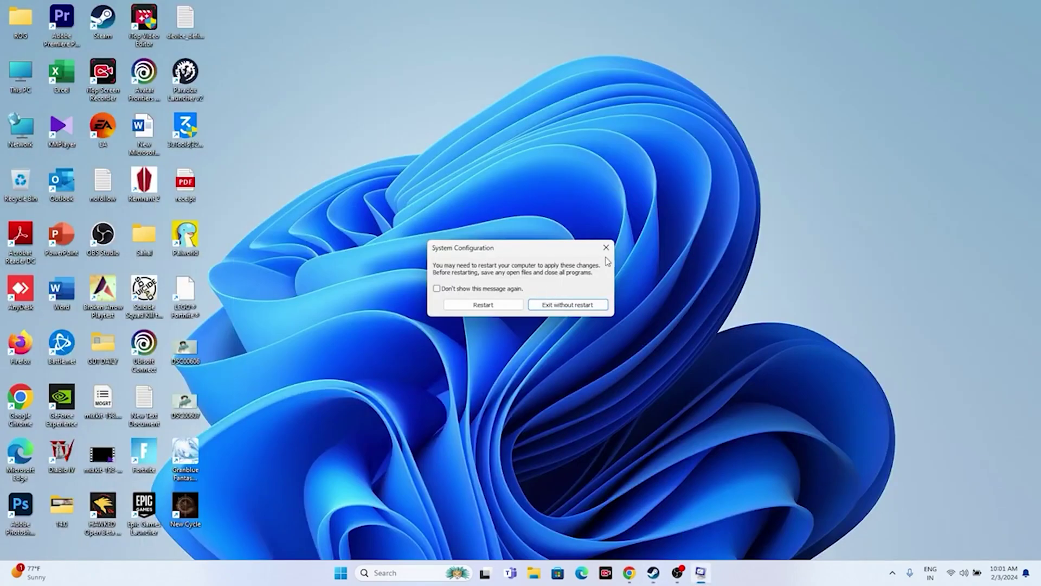
Exit without restarting, restore Steam, and briefly open Suicide Squad's Properties before closing them
{"action": "left_click", "coordinate": [567, 305]}
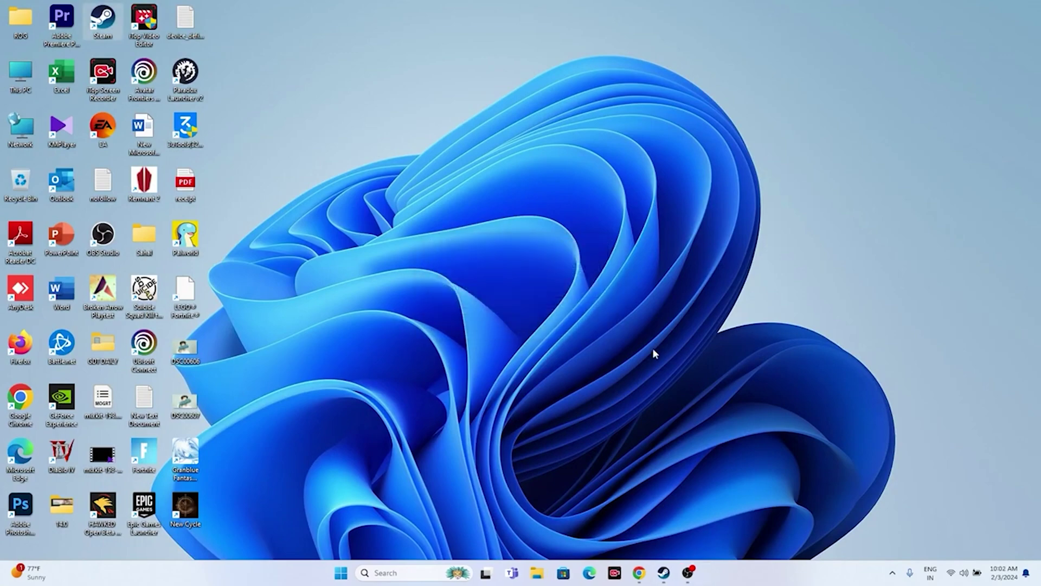
{"action": "left_click", "coordinate": [666, 573]}
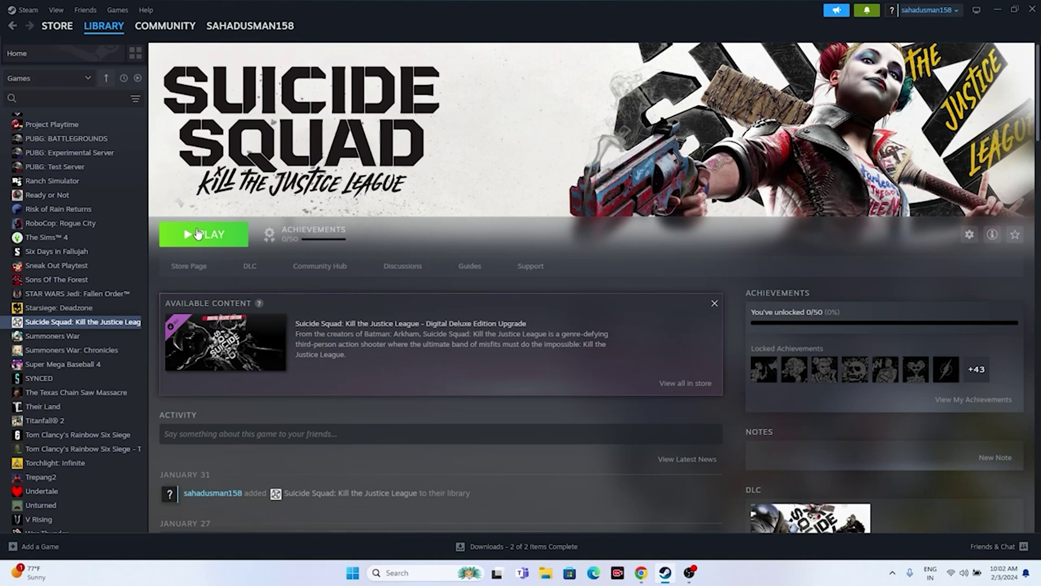
{"action": "right_click", "coordinate": [74, 325]}
{"action": "left_click", "coordinate": [104, 410]}
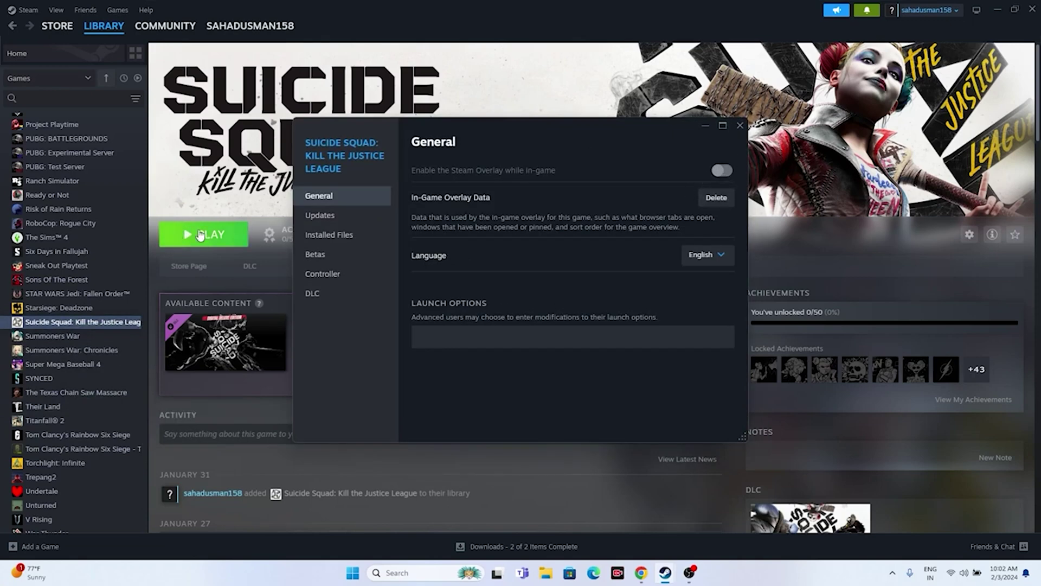
{"action": "left_click", "coordinate": [740, 128]}
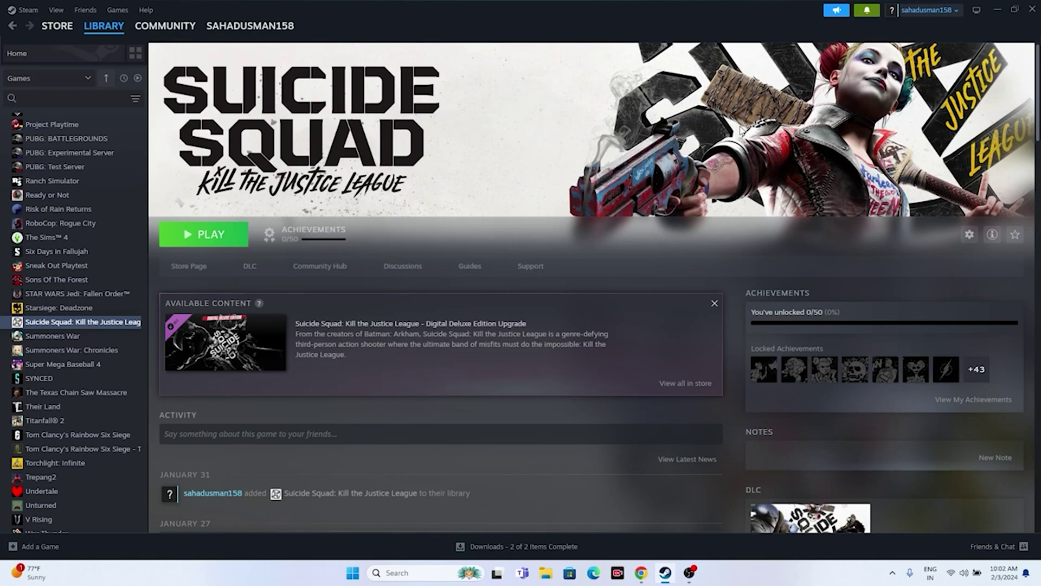
Enter -dx11 as Suicide Squad's launch option in Properties, then minimize Steam
{"action": "right_click", "coordinate": [128, 323]}
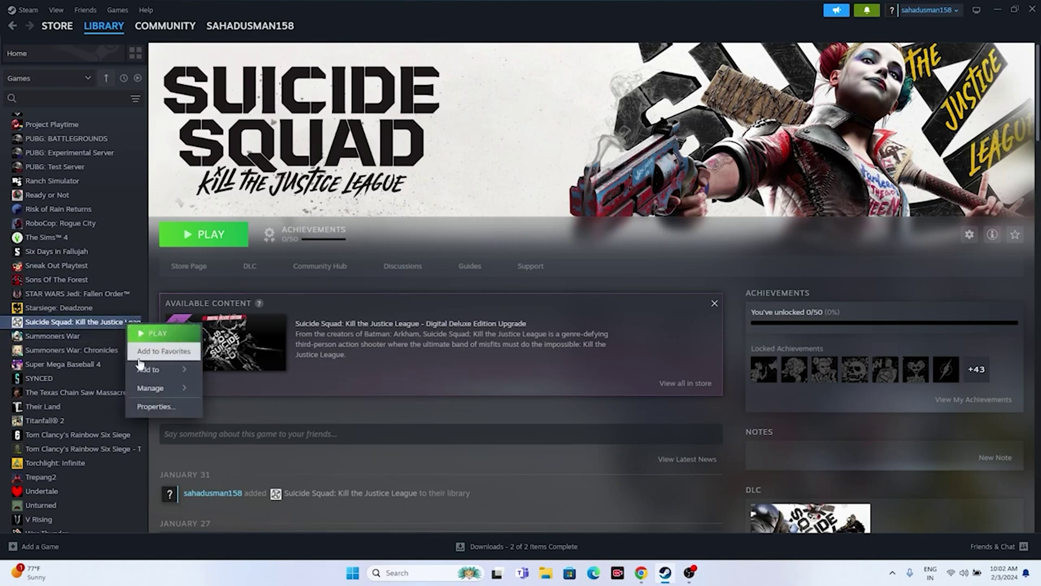
{"action": "left_click", "coordinate": [156, 406]}
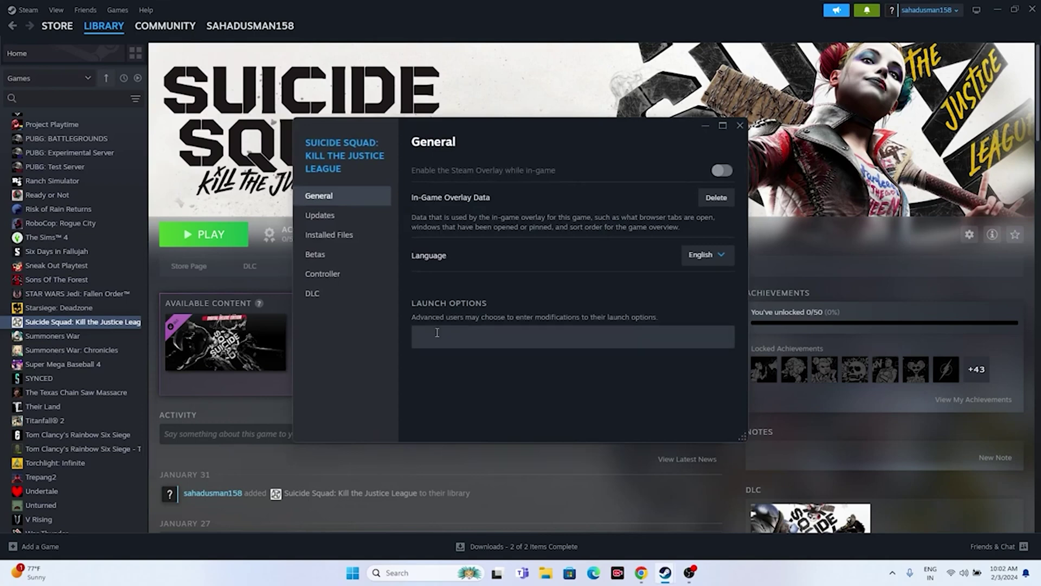
{"action": "left_click", "coordinate": [436, 333]}
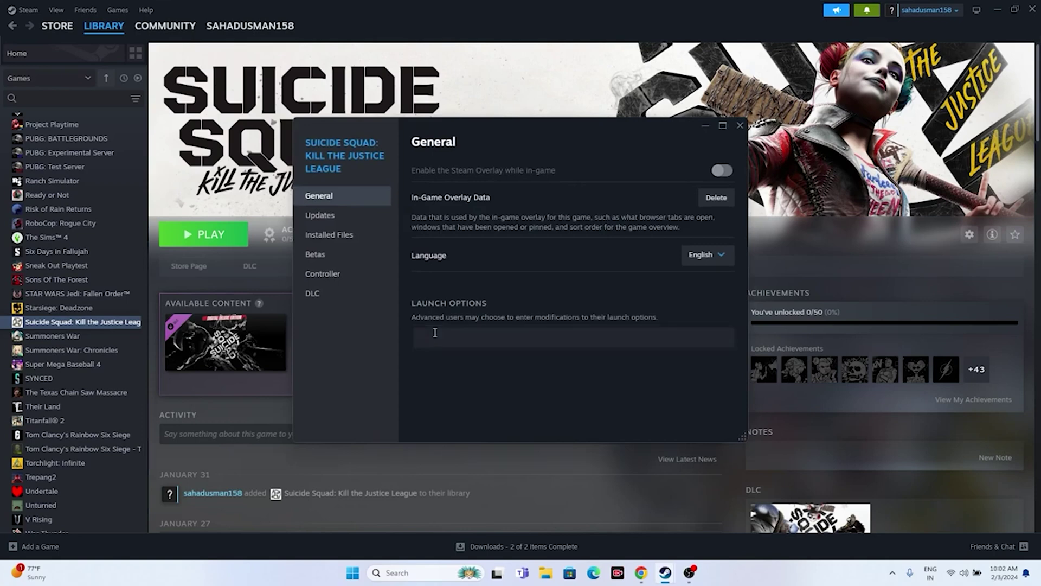
{"action": "type", "text": "-dx11"}
{"action": "left_click", "coordinate": [740, 127]}
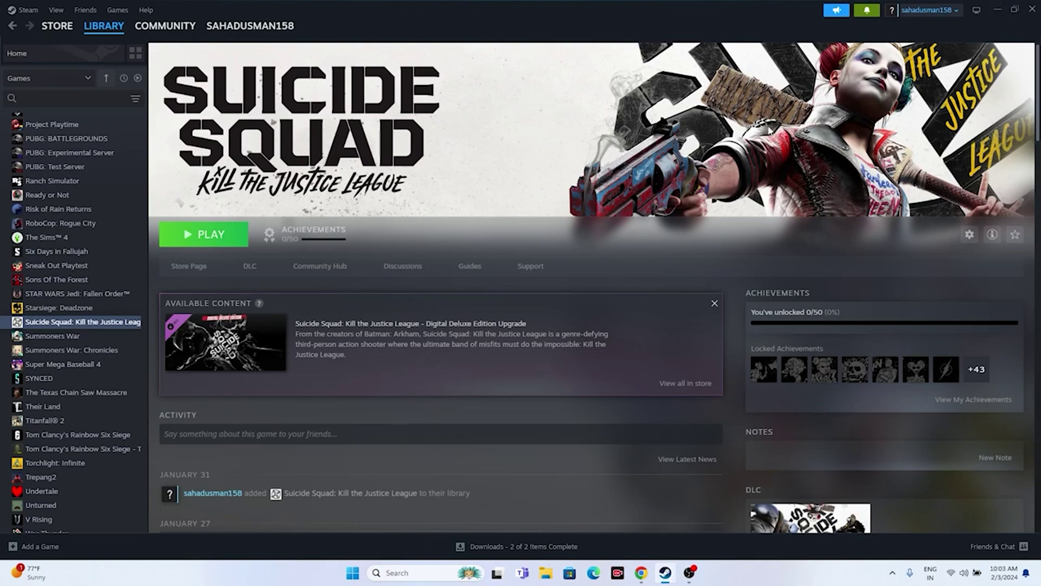
{"action": "left_click", "coordinate": [995, 9]}
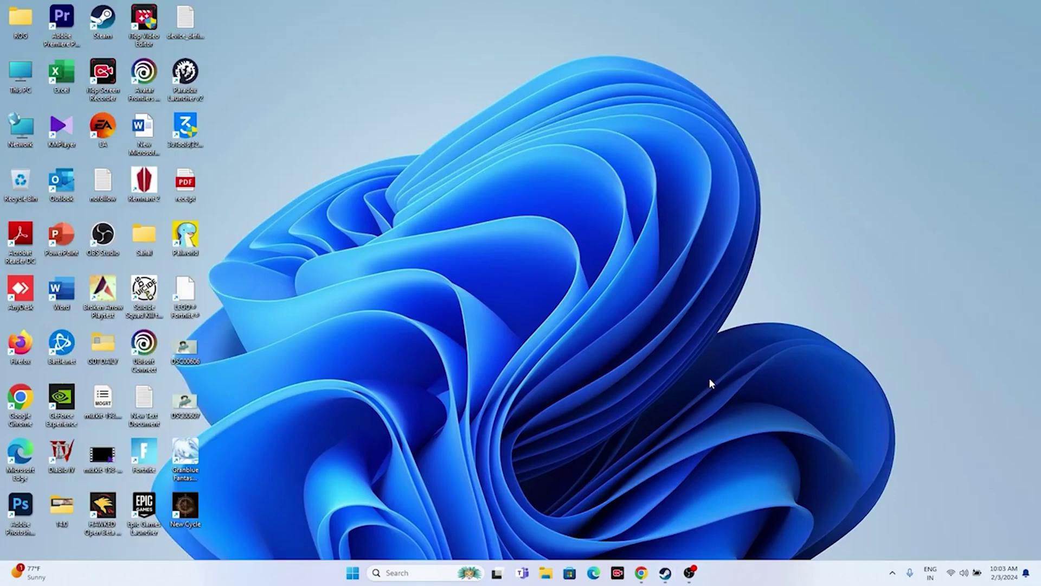
Review running processes in a maximized Task Manager, close it, and minimize Steam again
{"action": "right_click", "coordinate": [354, 575]}
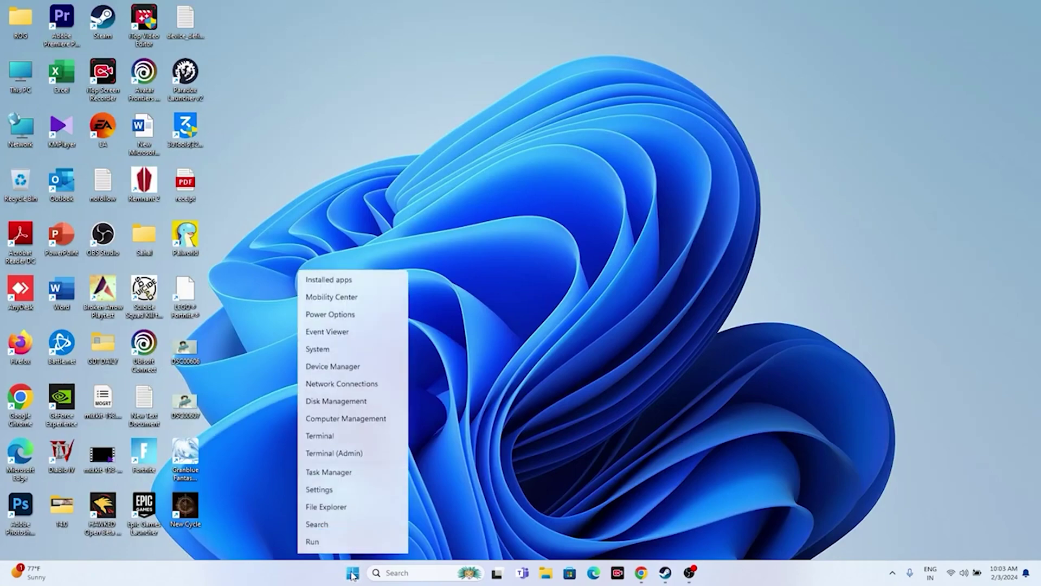
{"action": "left_click", "coordinate": [340, 436]}
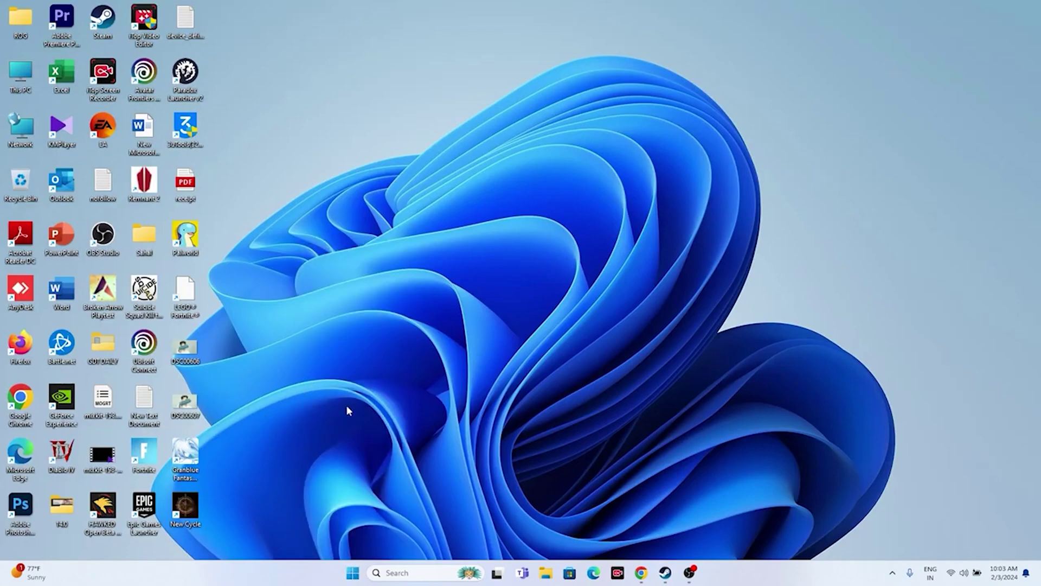
{"action": "left_click", "coordinate": [494, 122]}
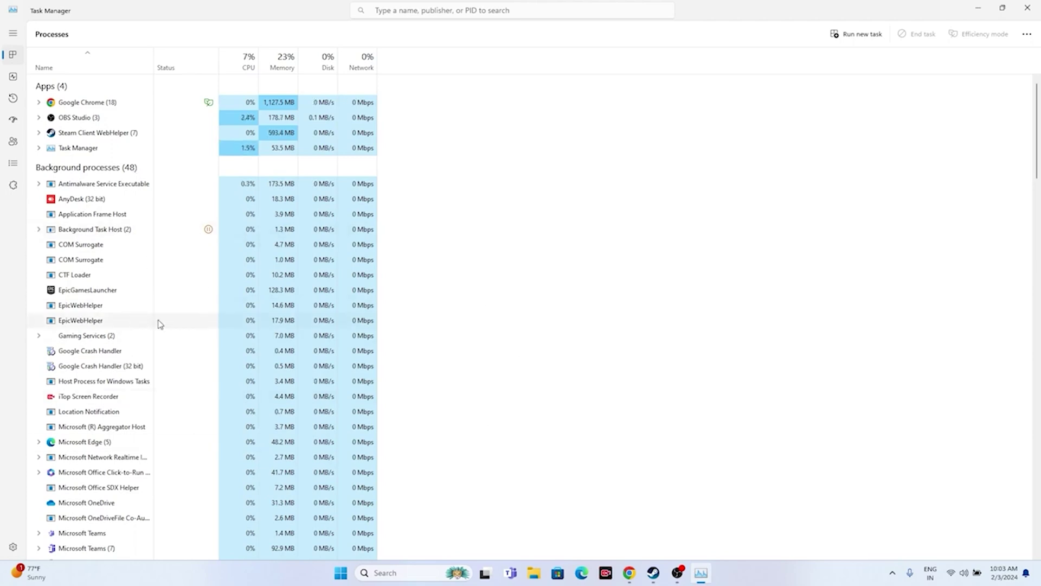
{"action": "left_click", "coordinate": [1027, 8]}
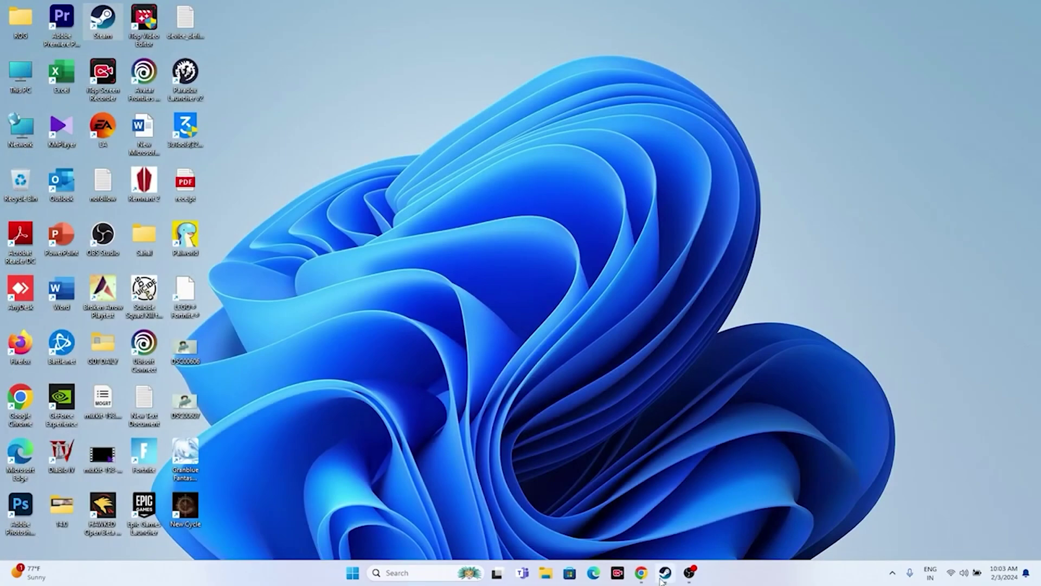
{"action": "left_click", "coordinate": [653, 573]}
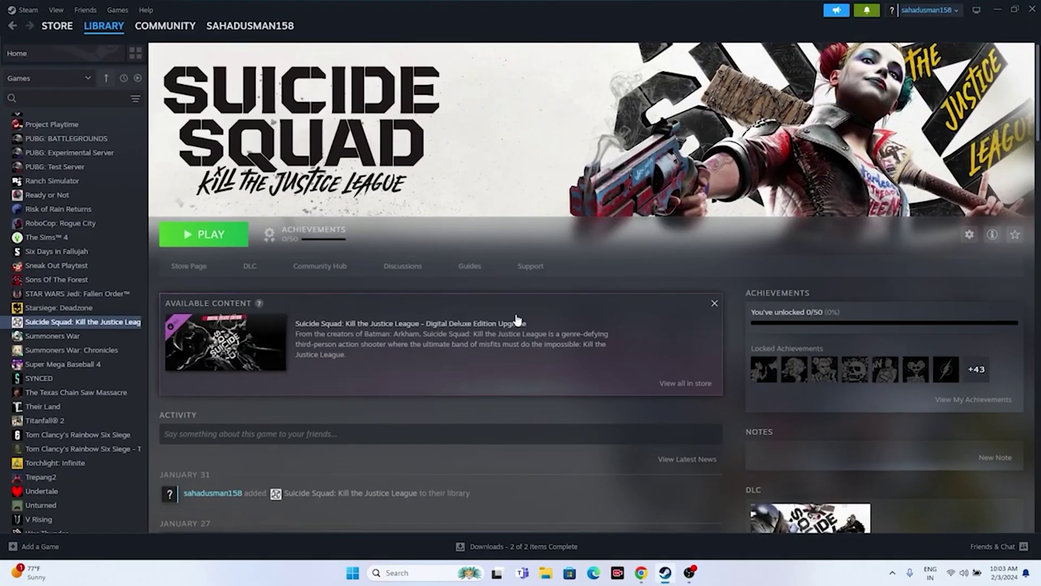
{"action": "left_click", "coordinate": [997, 9]}
From Graphics settings, browse to C:\Program Files (x86)\Steam\steamapps\common
{"action": "left_click", "coordinate": [422, 573]}
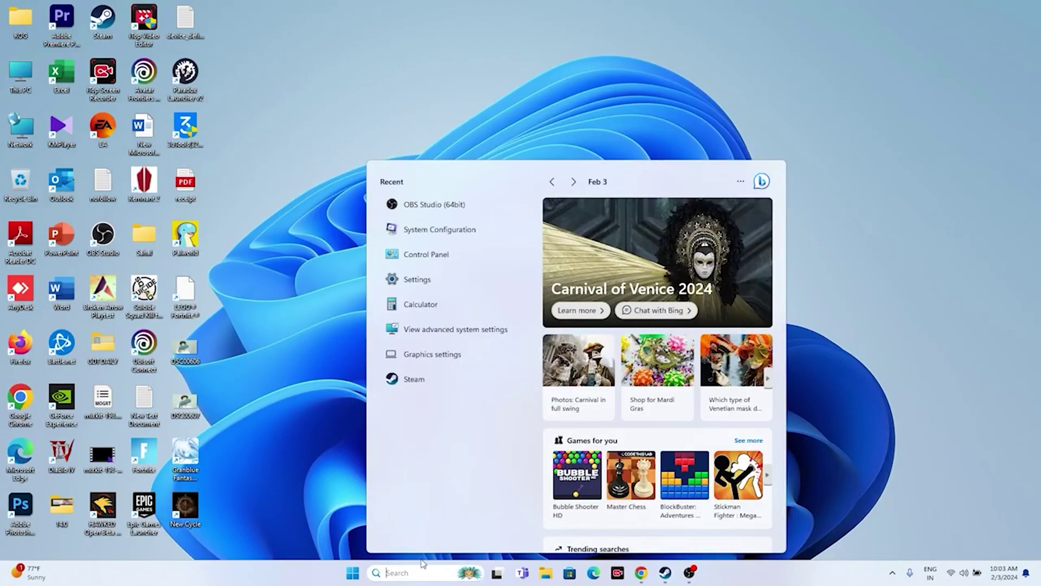
{"action": "left_click", "coordinate": [459, 359]}
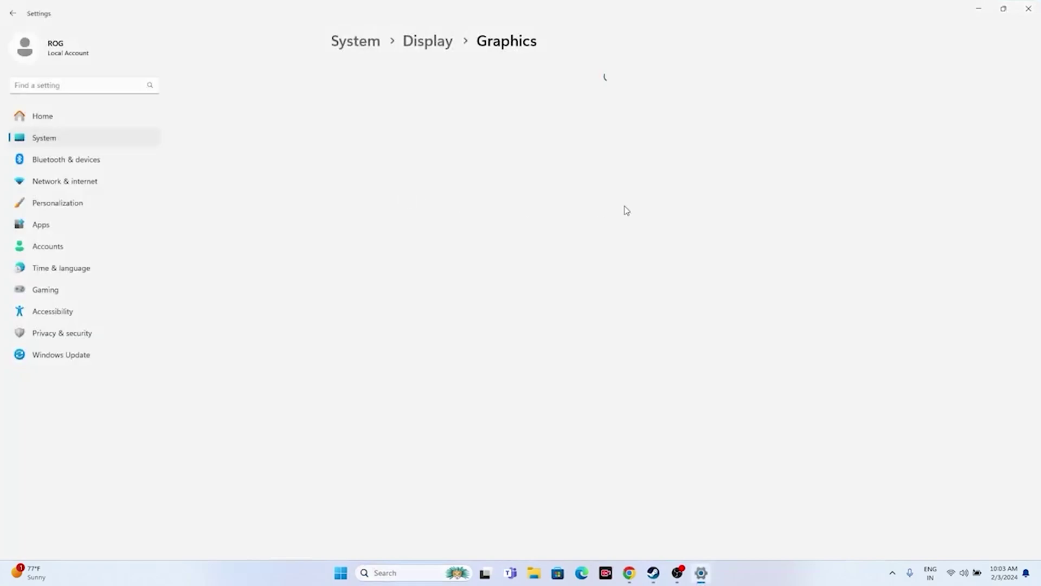
{"action": "left_click", "coordinate": [355, 197]}
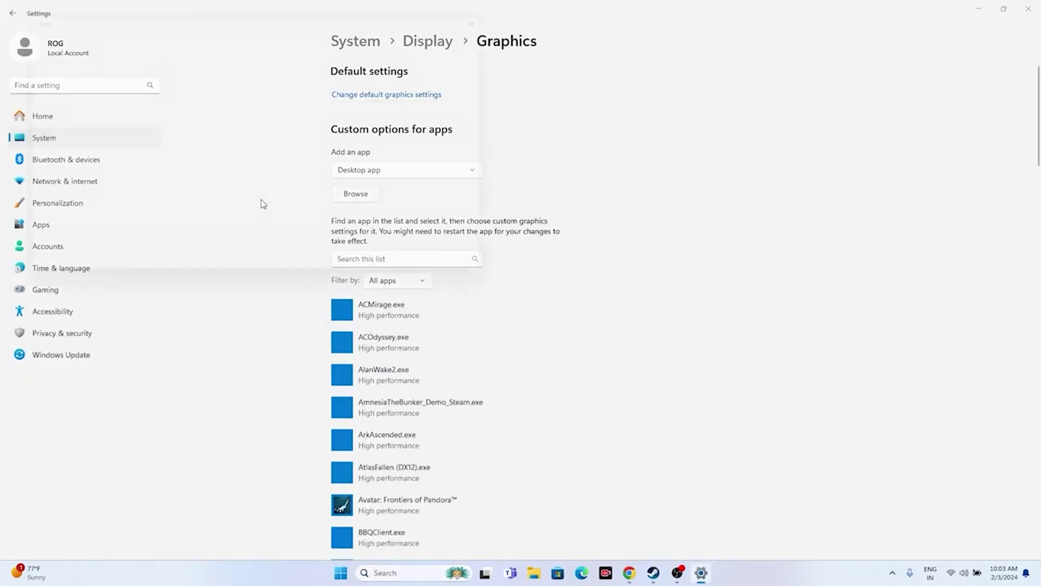
{"action": "scroll", "coordinate": [71, 189], "scroll_direction": "down", "scroll_amount": 3}
{"action": "left_click", "coordinate": [46, 194]}
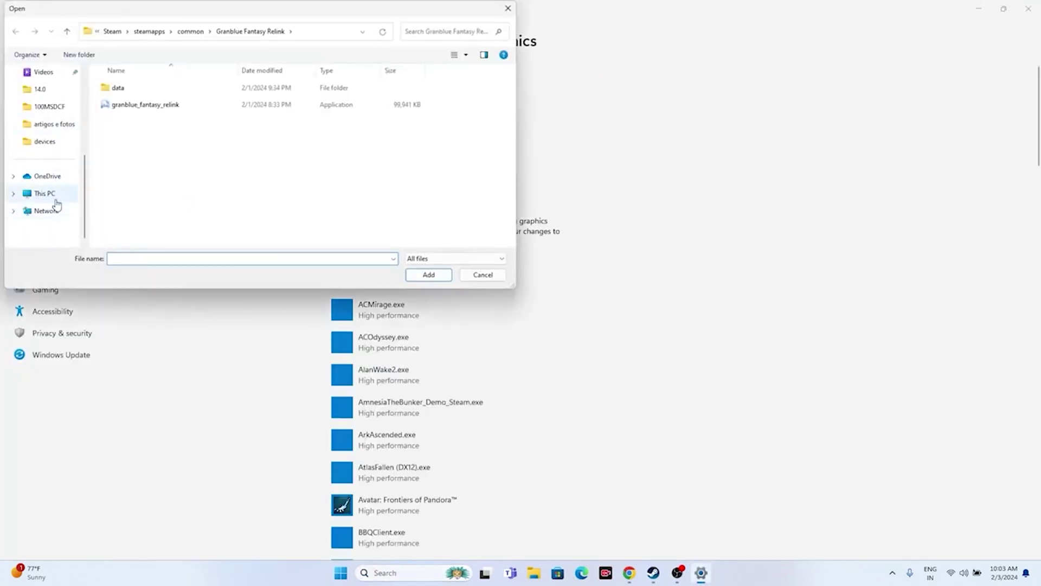
{"action": "double_click", "coordinate": [147, 102]}
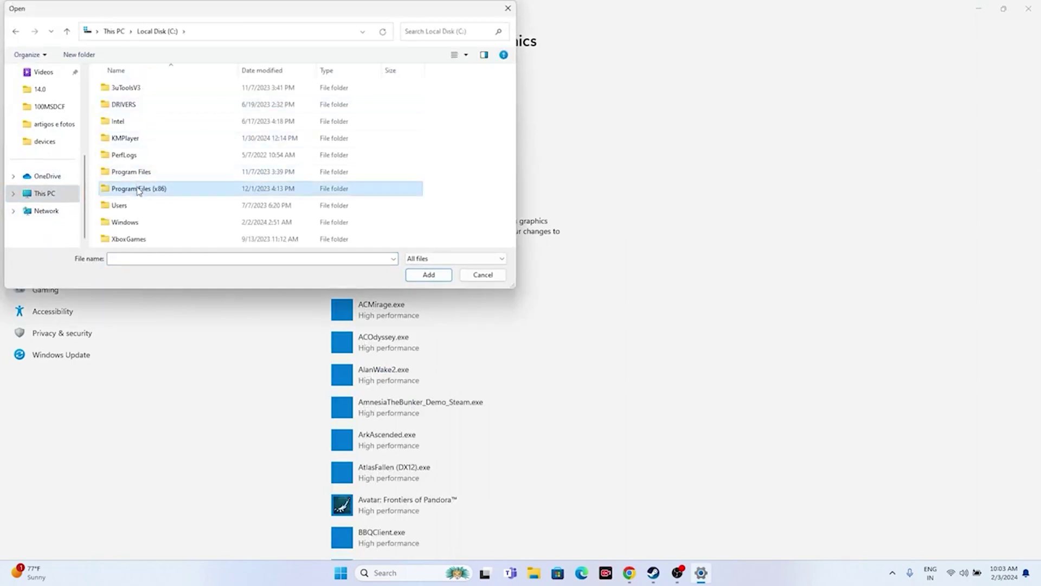
{"action": "double_click", "coordinate": [142, 188]}
{"action": "scroll", "coordinate": [153, 174], "scroll_direction": "down", "scroll_amount": 5}
{"action": "scroll", "coordinate": [154, 161], "scroll_direction": "down", "scroll_amount": 1}
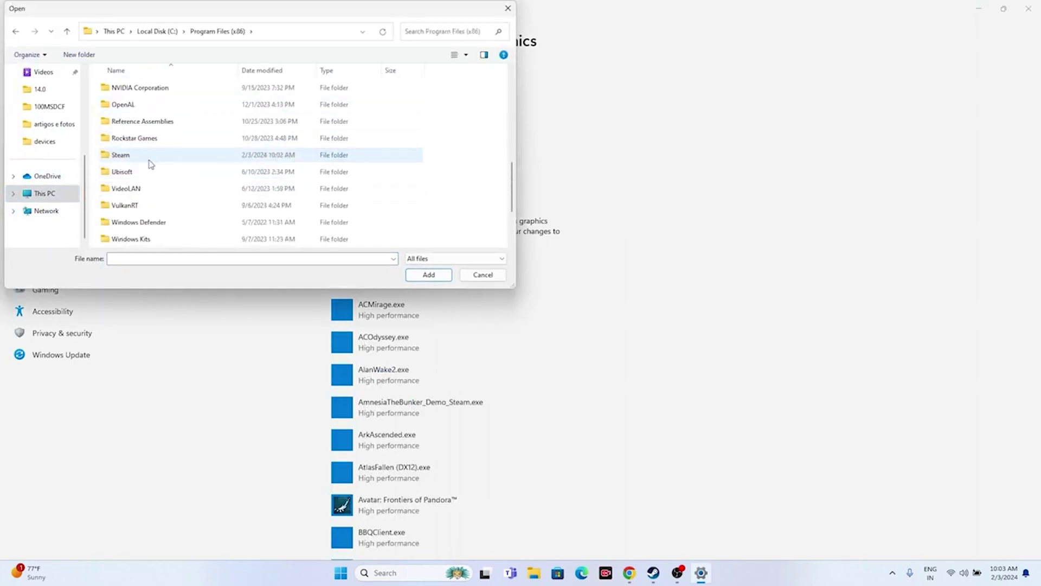
{"action": "double_click", "coordinate": [145, 162]}
{"action": "scroll", "coordinate": [157, 161], "scroll_direction": "down", "scroll_amount": 4}
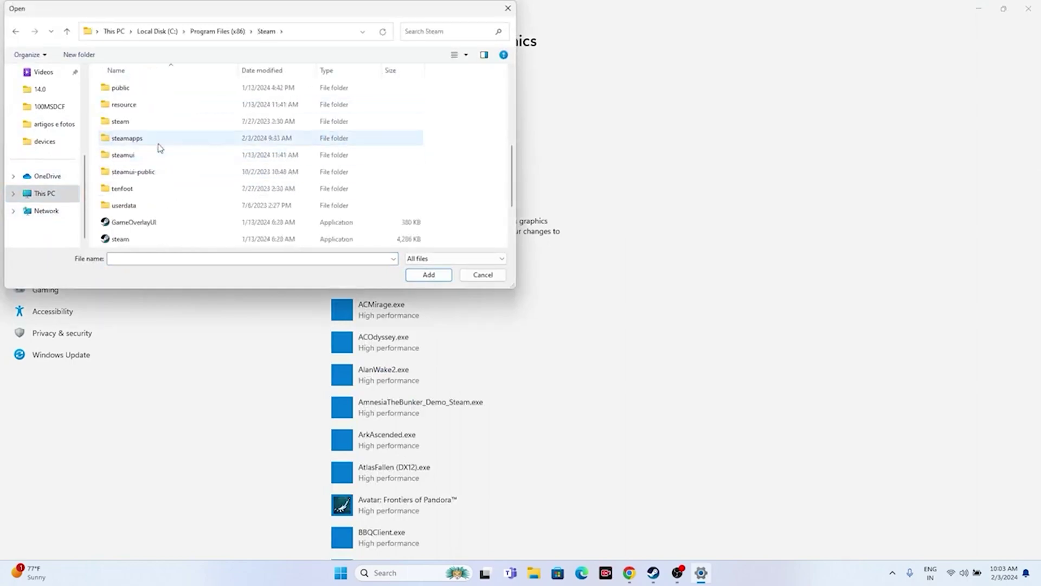
{"action": "double_click", "coordinate": [157, 141]}
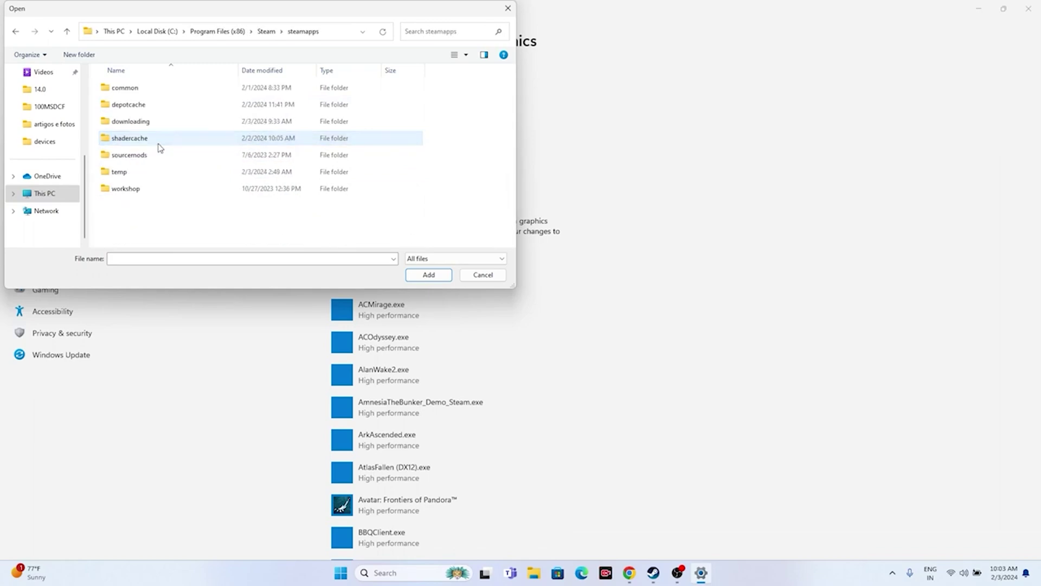
{"action": "double_click", "coordinate": [135, 89]}
Add SuicideSquad_KTL.exe from the game's Stones\Binaries\Win64 folder to the graphics list
{"action": "scroll", "coordinate": [149, 130], "scroll_direction": "down", "scroll_amount": 2}
{"action": "scroll", "coordinate": [155, 141], "scroll_direction": "down", "scroll_amount": 10}
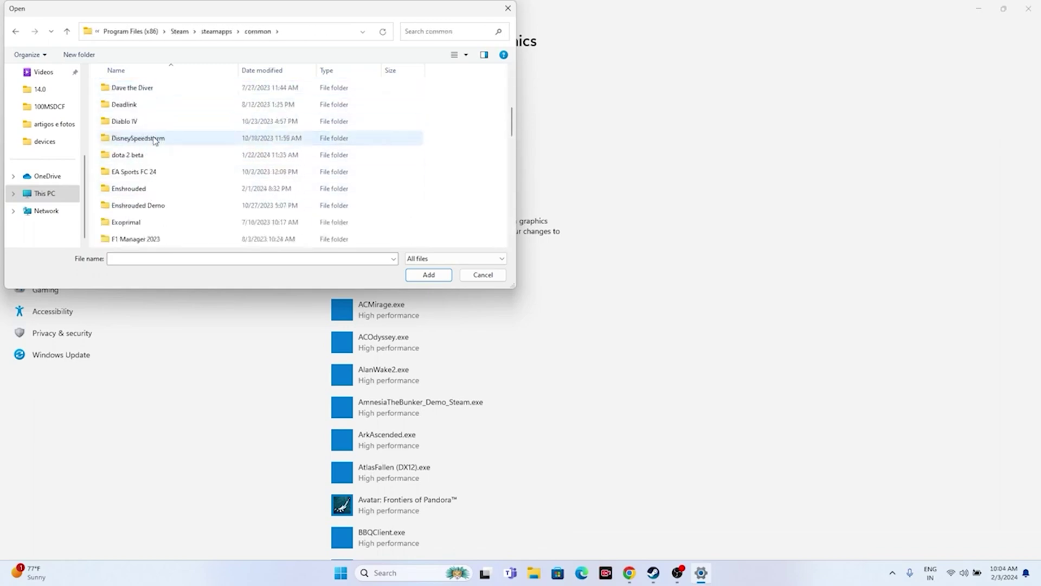
{"action": "scroll", "coordinate": [154, 142], "scroll_direction": "down", "scroll_amount": 2}
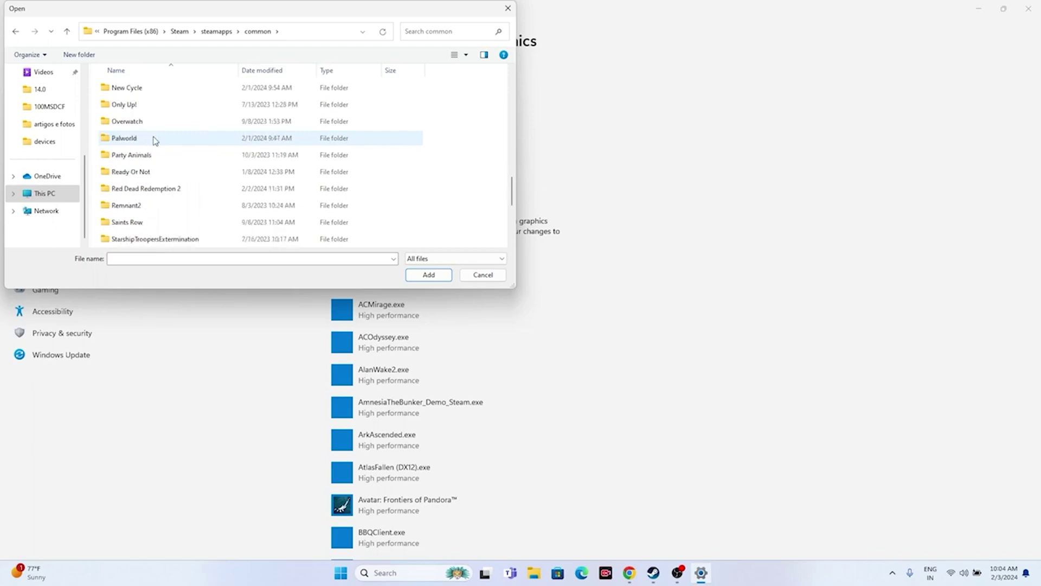
{"action": "scroll", "coordinate": [151, 208], "scroll_direction": "down", "scroll_amount": 1}
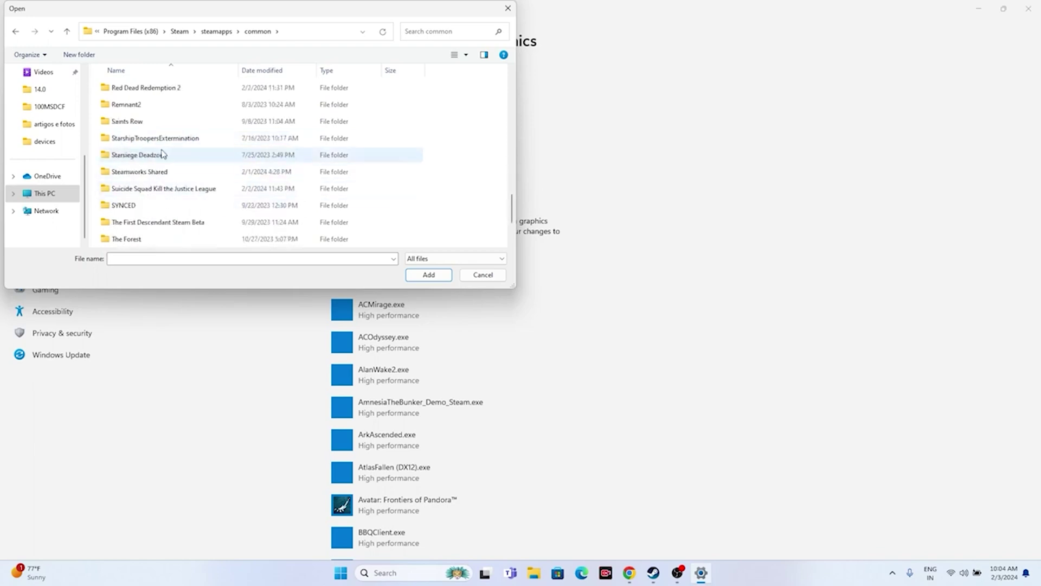
{"action": "double_click", "coordinate": [157, 189]}
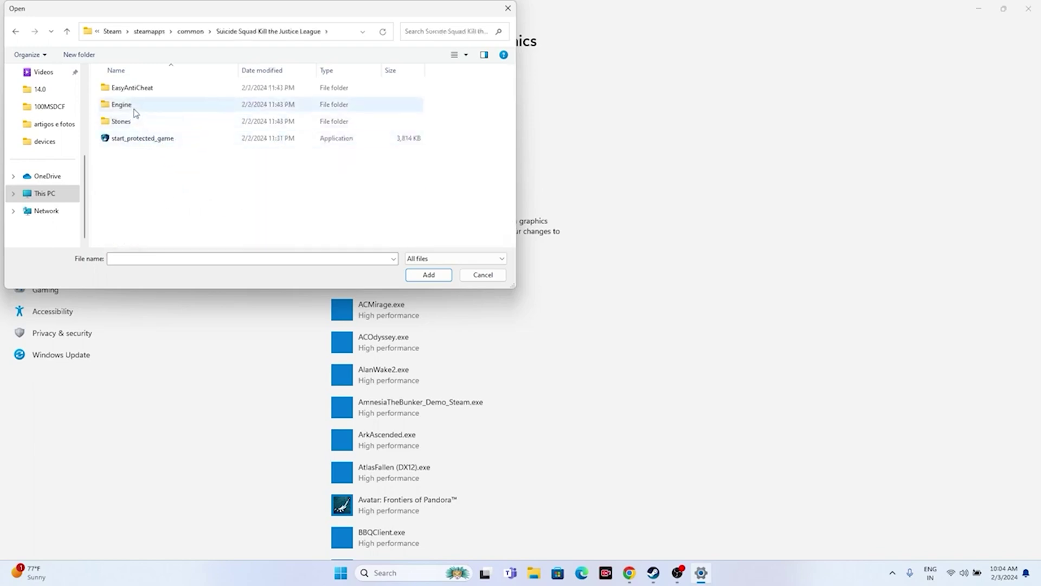
{"action": "double_click", "coordinate": [128, 122]}
{"action": "double_click", "coordinate": [130, 91]}
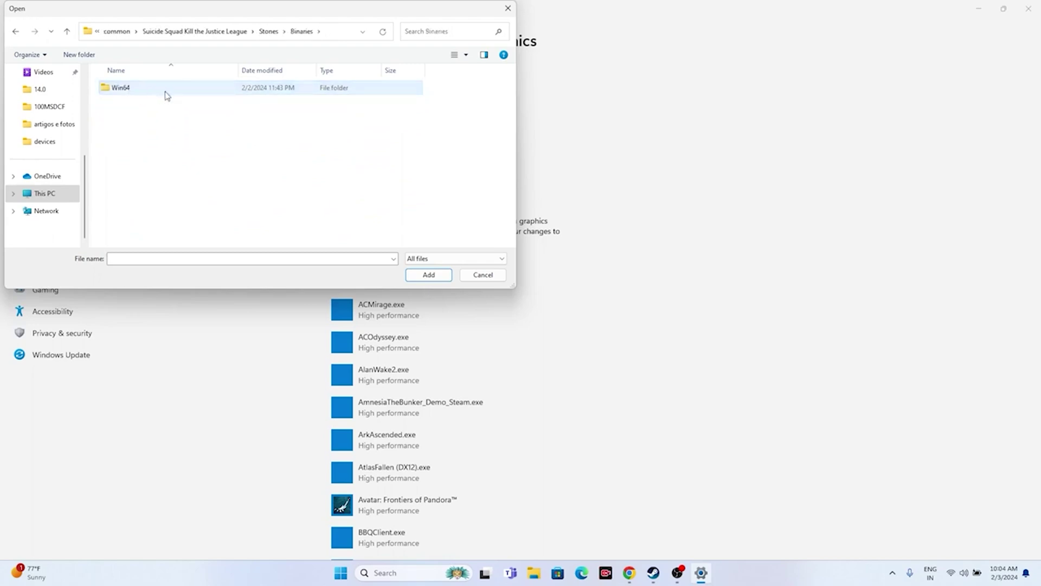
{"action": "double_click", "coordinate": [164, 92]}
{"action": "left_click", "coordinate": [151, 111]}
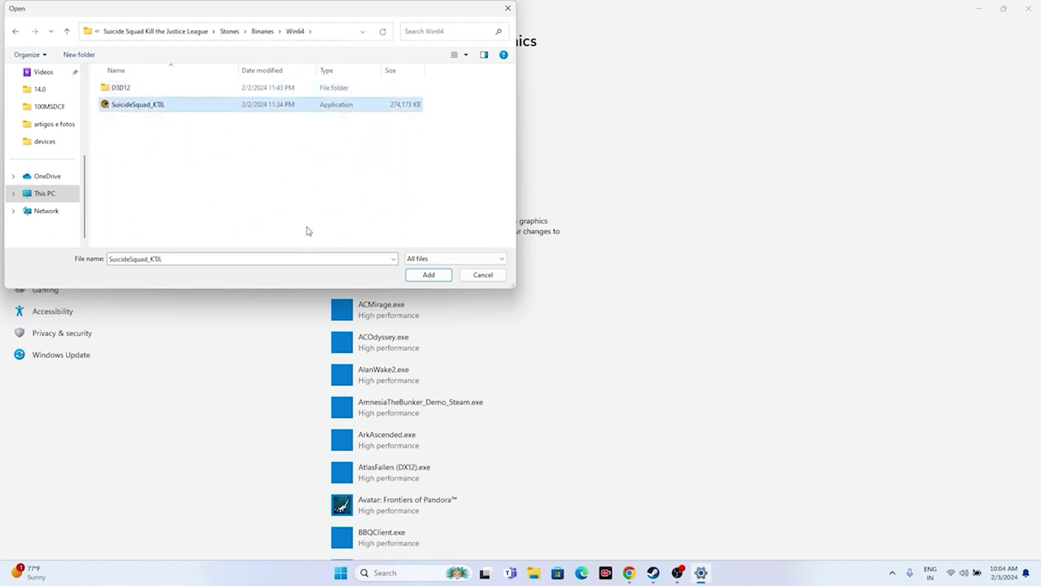
{"action": "left_click", "coordinate": [429, 275]}
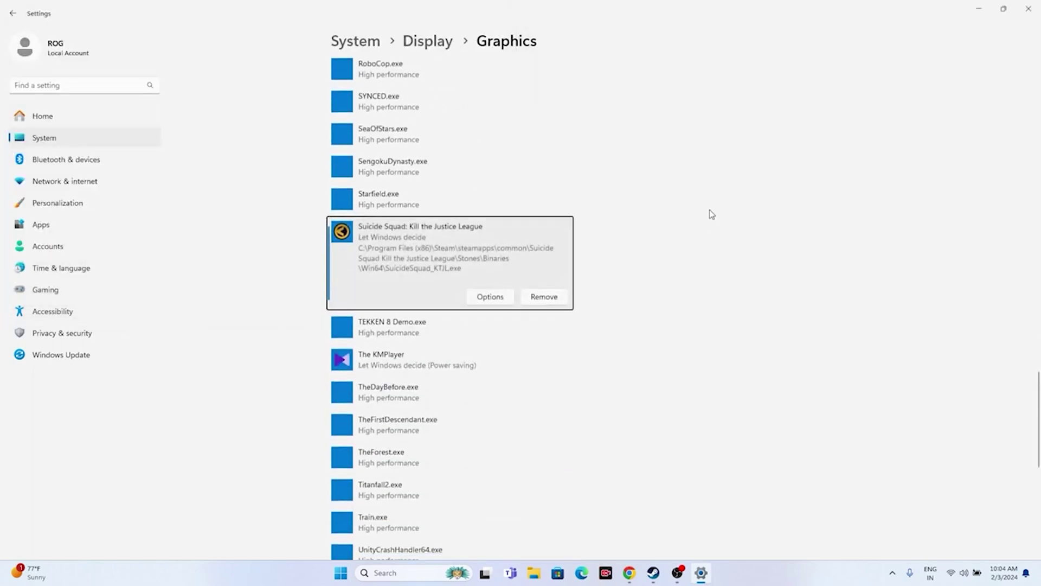
Set Suicide Squad's graphics preference to High performance, save it, and close Settings
{"action": "left_click", "coordinate": [487, 303]}
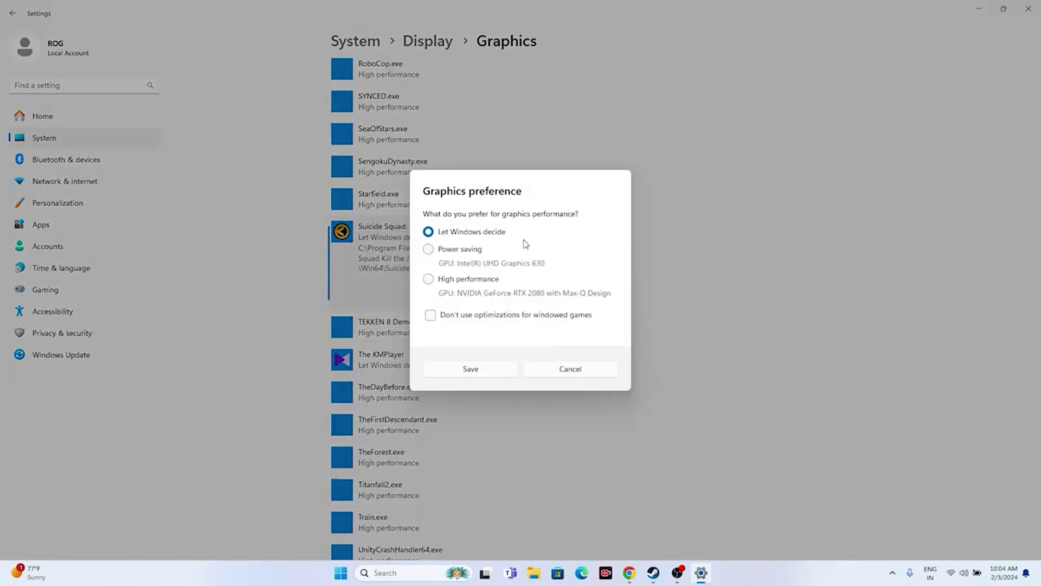
{"action": "left_click", "coordinate": [428, 279]}
{"action": "left_click", "coordinate": [486, 371]}
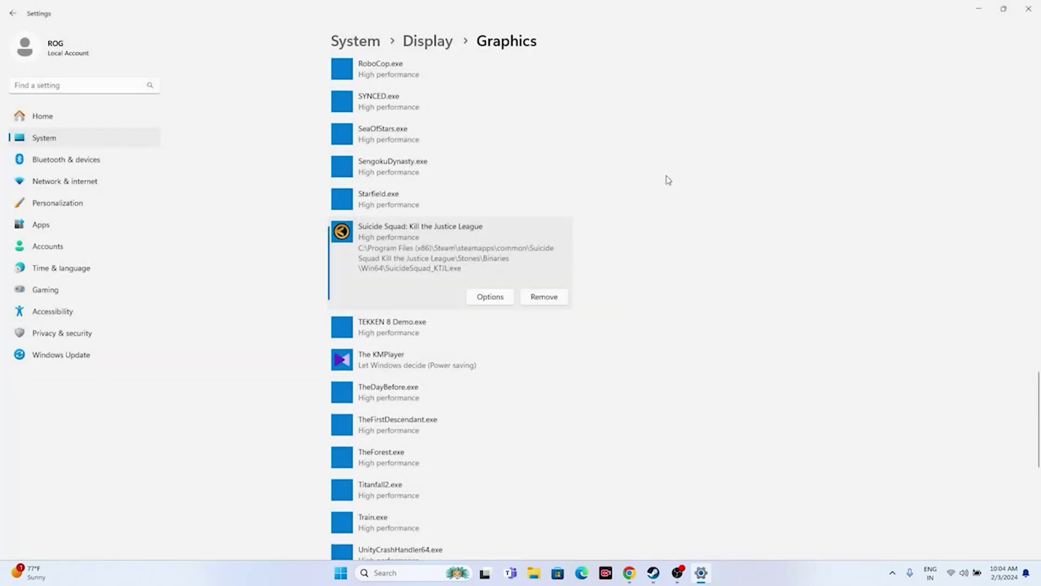
{"action": "left_click", "coordinate": [1031, 12]}
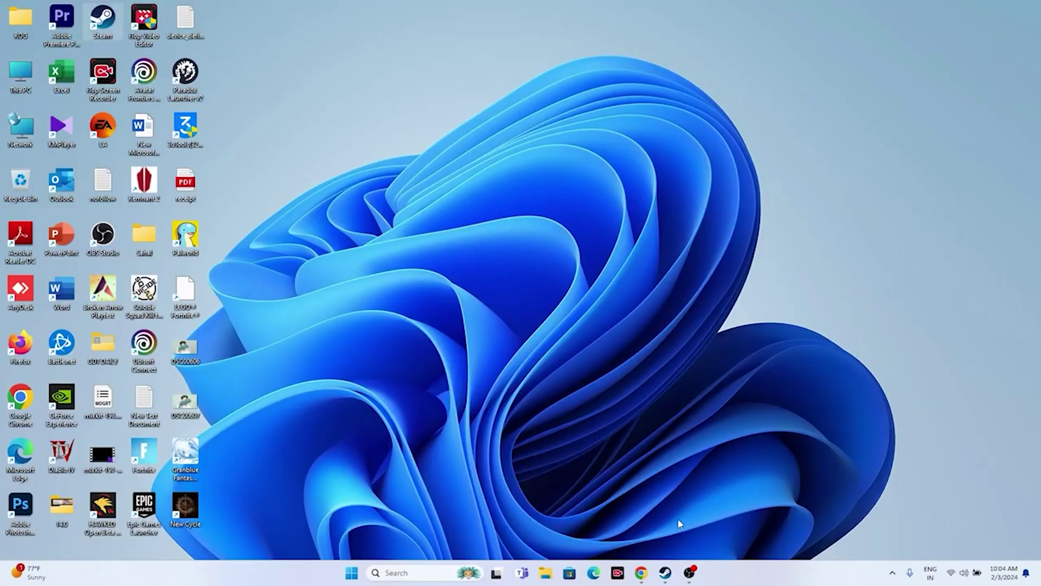
Search 'view advanced system settings' and open the Performance settings in System Properties
{"action": "left_click", "coordinate": [665, 572]}
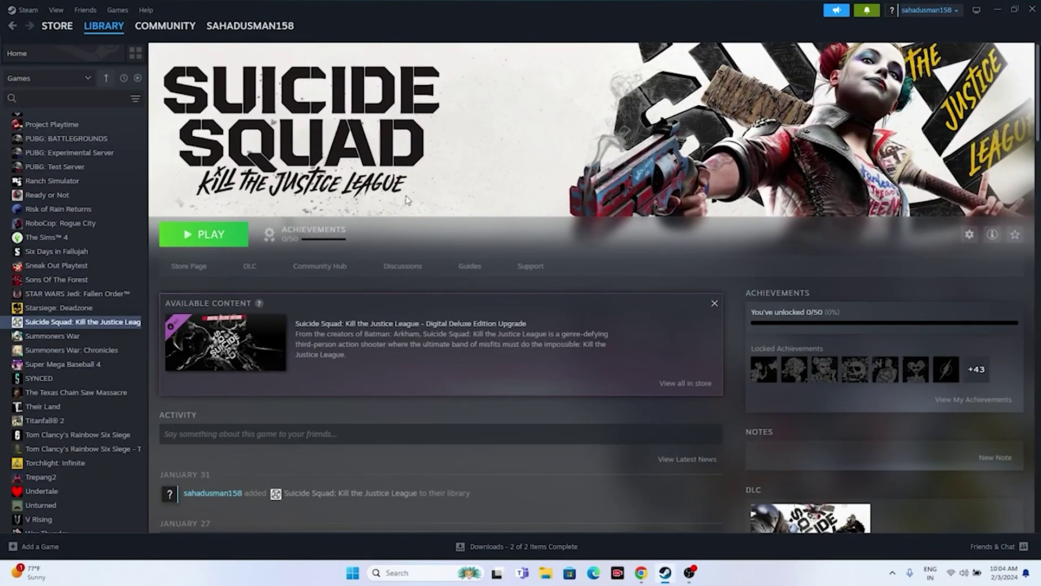
{"action": "left_click", "coordinate": [995, 9]}
{"action": "left_click", "coordinate": [397, 572]}
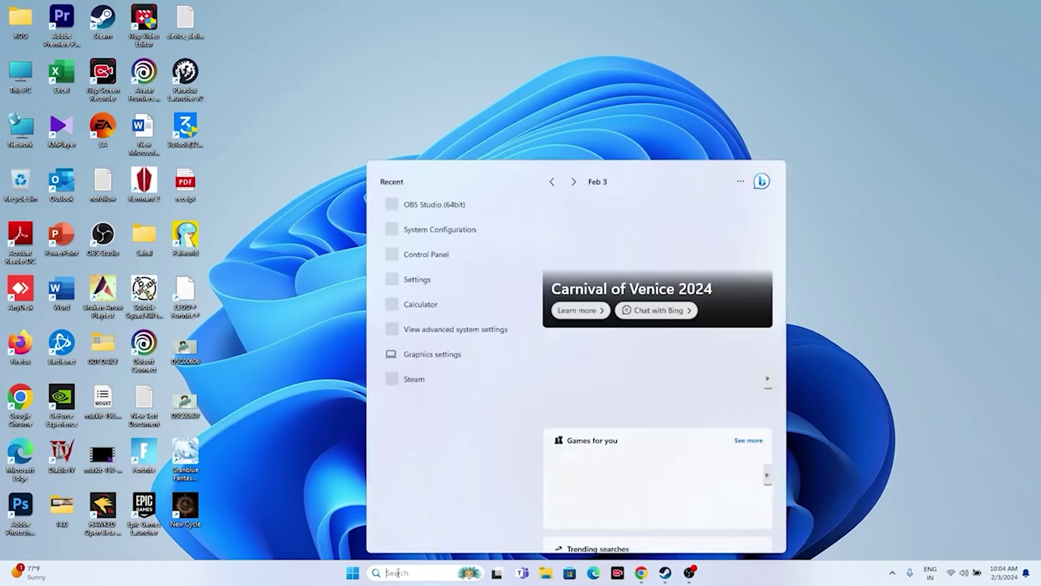
{"action": "type", "text": "view advanced system settingsew"}
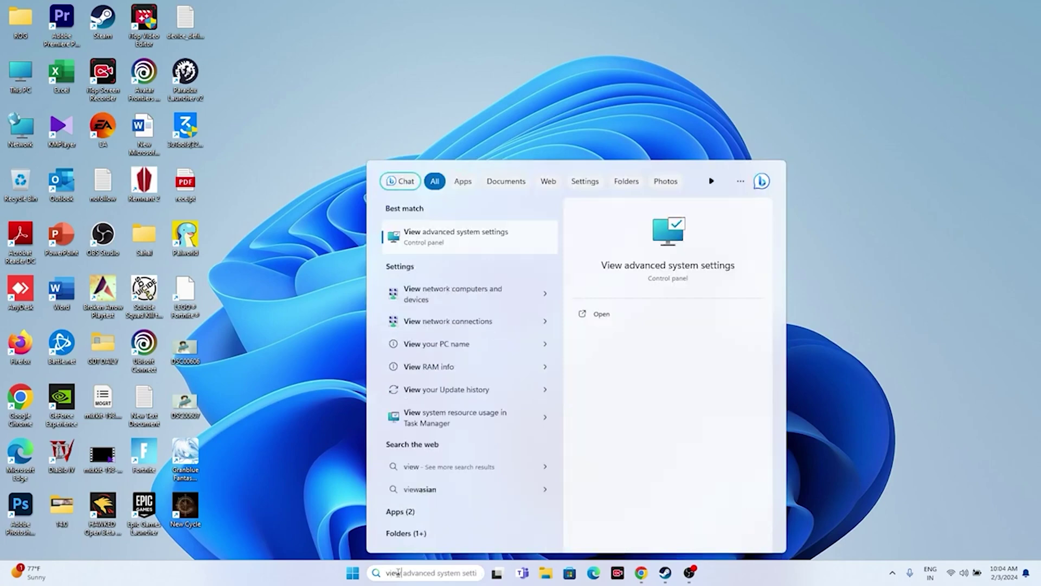
{"action": "left_click", "coordinate": [502, 247]}
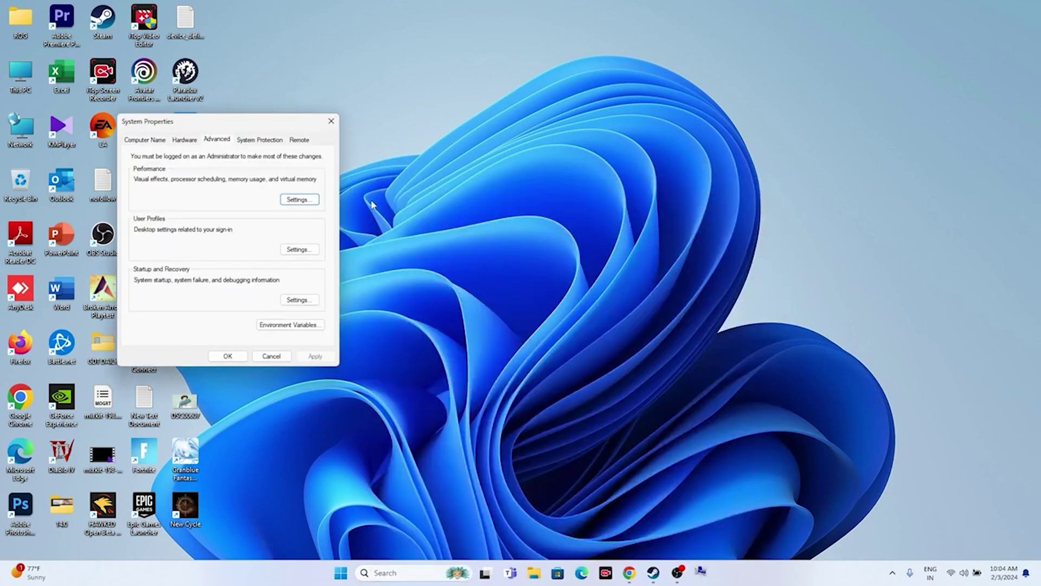
{"action": "left_click", "coordinate": [304, 200]}
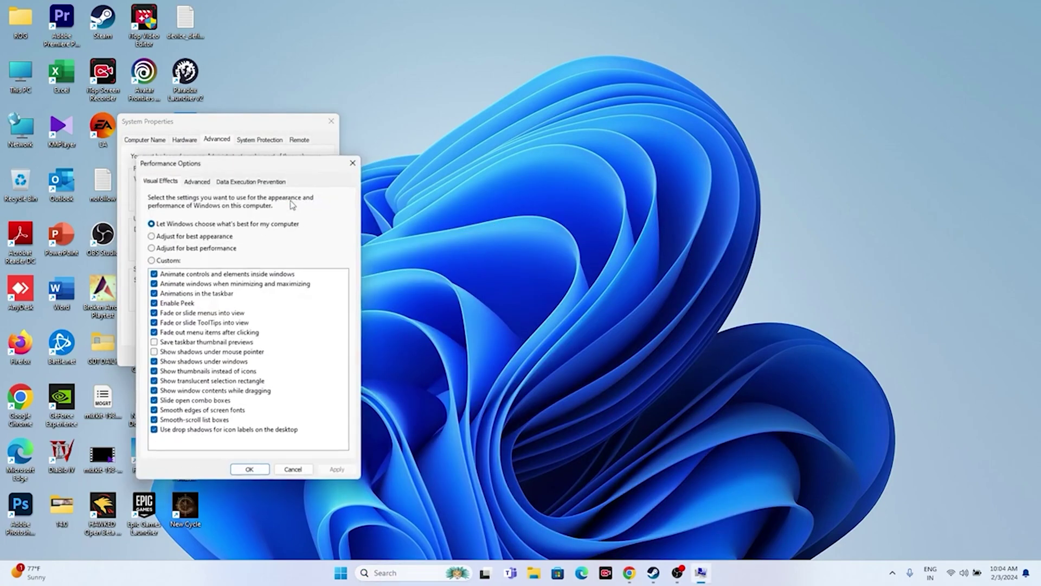
Open Virtual Memory from the Advanced performance options and choose Custom size for drive C:
{"action": "left_click", "coordinate": [196, 180]}
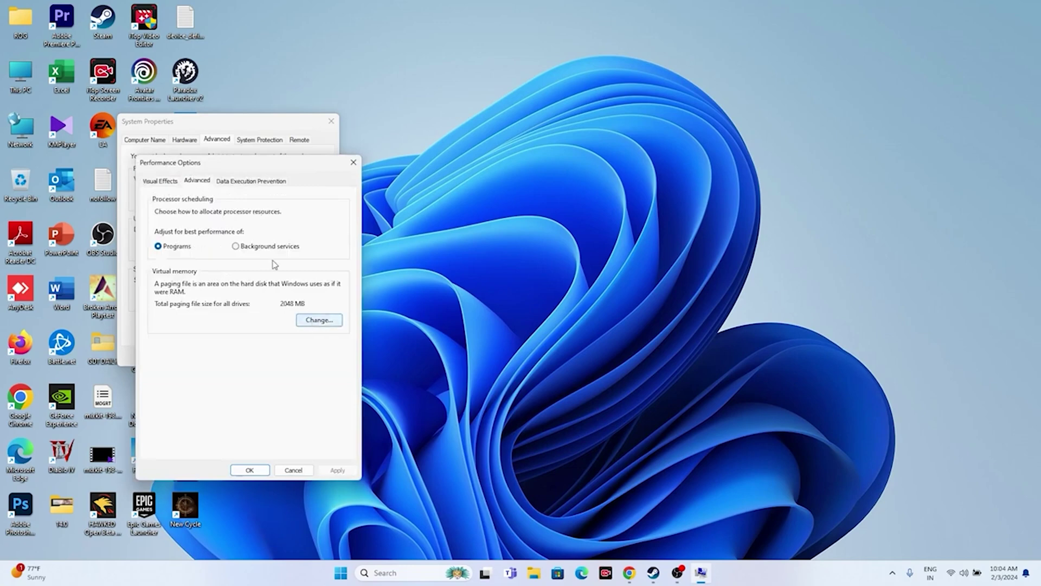
{"action": "left_click", "coordinate": [309, 320]}
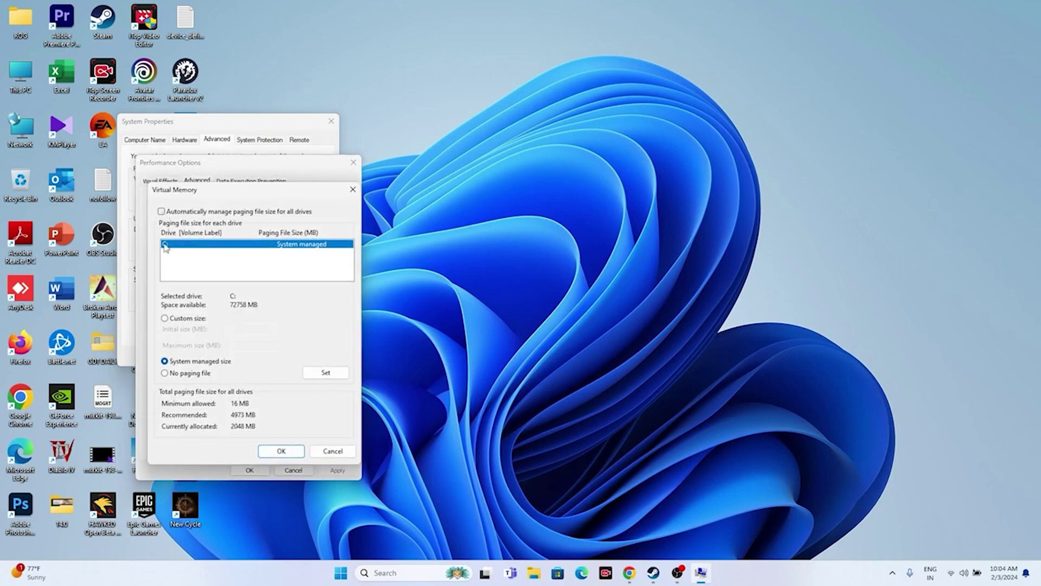
{"action": "left_click", "coordinate": [164, 318]}
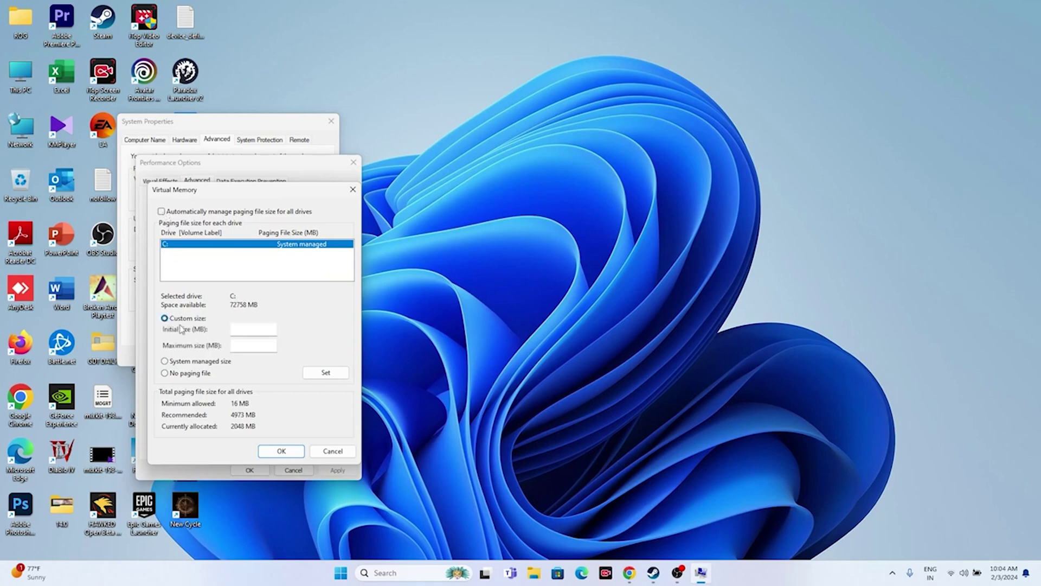
{"action": "left_click", "coordinate": [236, 330]}
{"action": "left_click", "coordinate": [418, 572]}
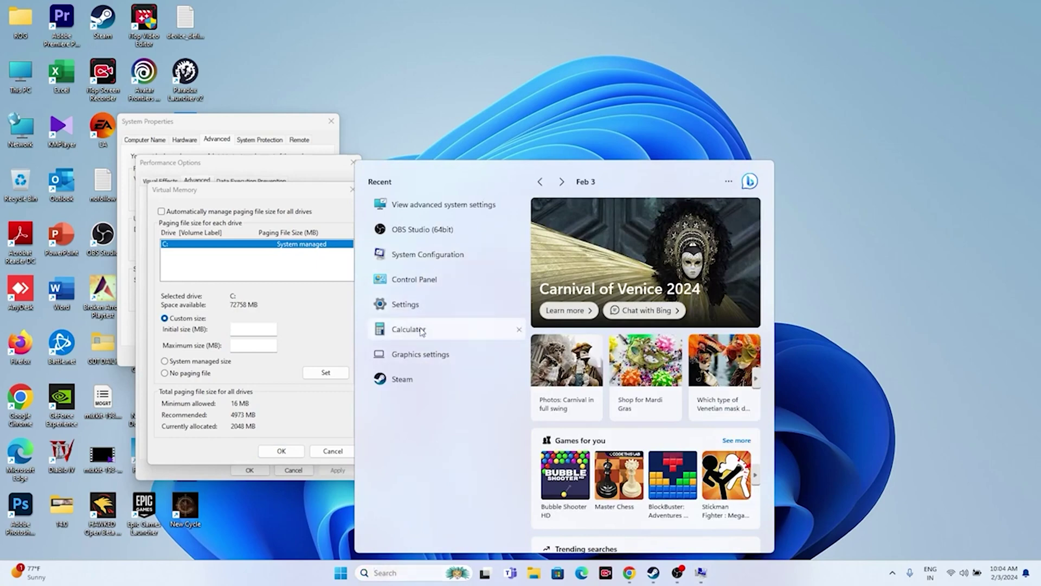
In Calculator, compute 32 × 1024 × 1.5 = 49,152
{"action": "left_click", "coordinate": [422, 331]}
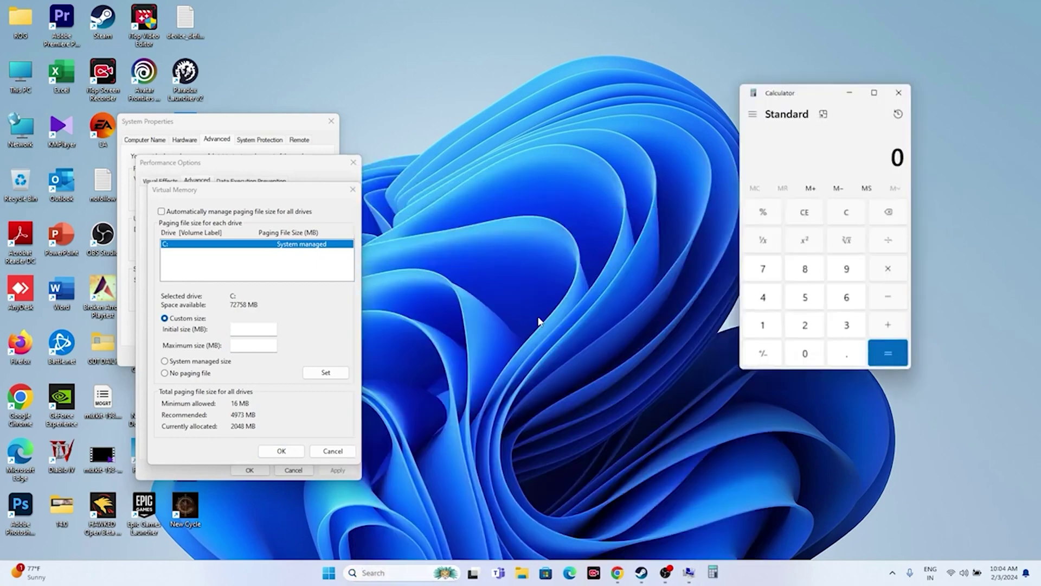
{"action": "left_click", "coordinate": [846, 330]}
{"action": "left_click", "coordinate": [815, 330]}
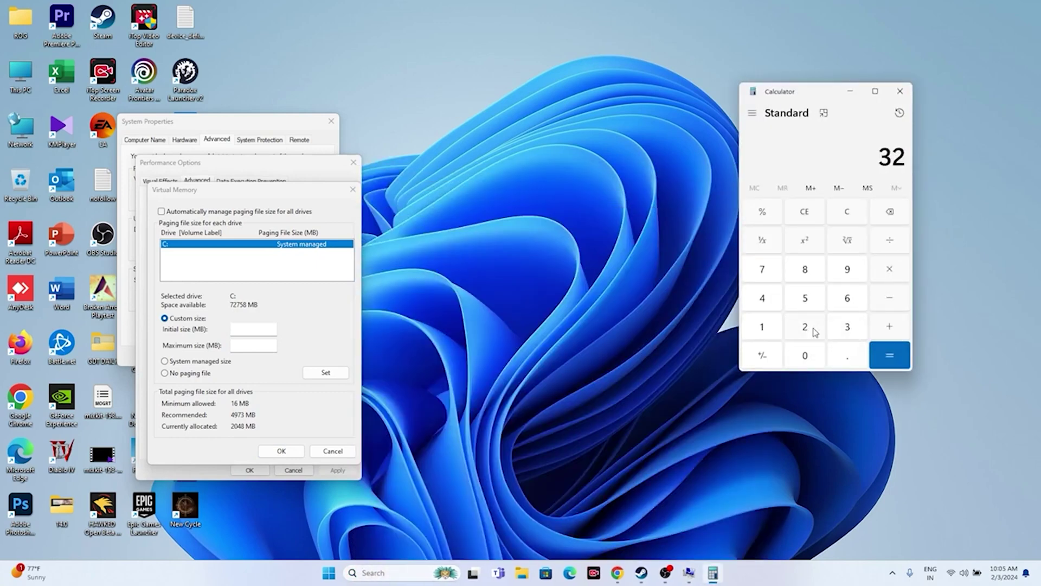
{"action": "left_click", "coordinate": [888, 275]}
{"action": "left_click", "coordinate": [764, 331]}
{"action": "left_click", "coordinate": [801, 357]}
{"action": "left_click", "coordinate": [804, 329]}
{"action": "key", "text": "4"}
{"action": "left_click", "coordinate": [889, 355]}
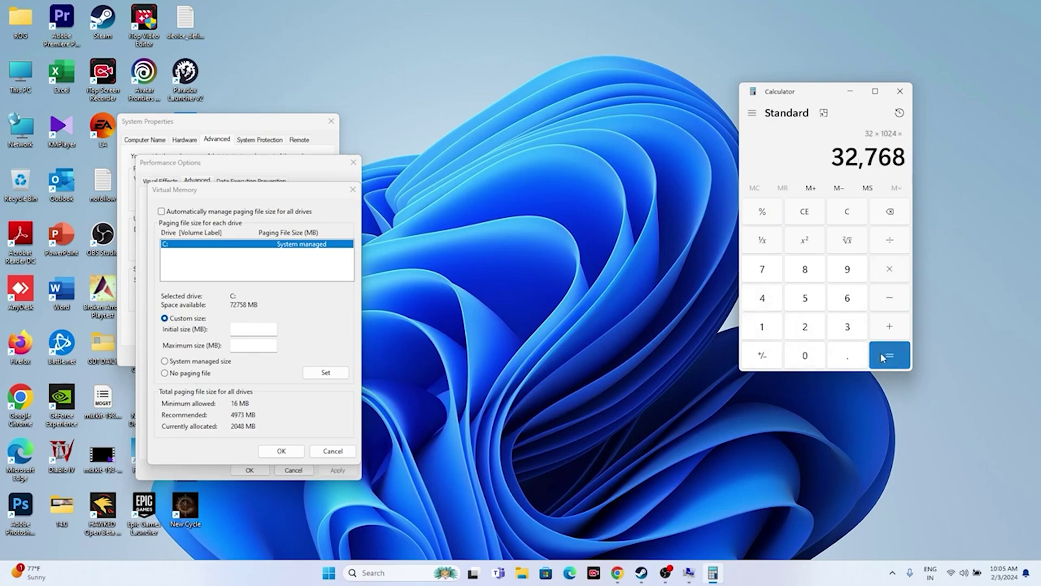
{"action": "left_click", "coordinate": [889, 270]}
{"action": "left_click", "coordinate": [765, 328]}
{"action": "left_click", "coordinate": [843, 357]}
{"action": "left_click", "coordinate": [817, 308]}
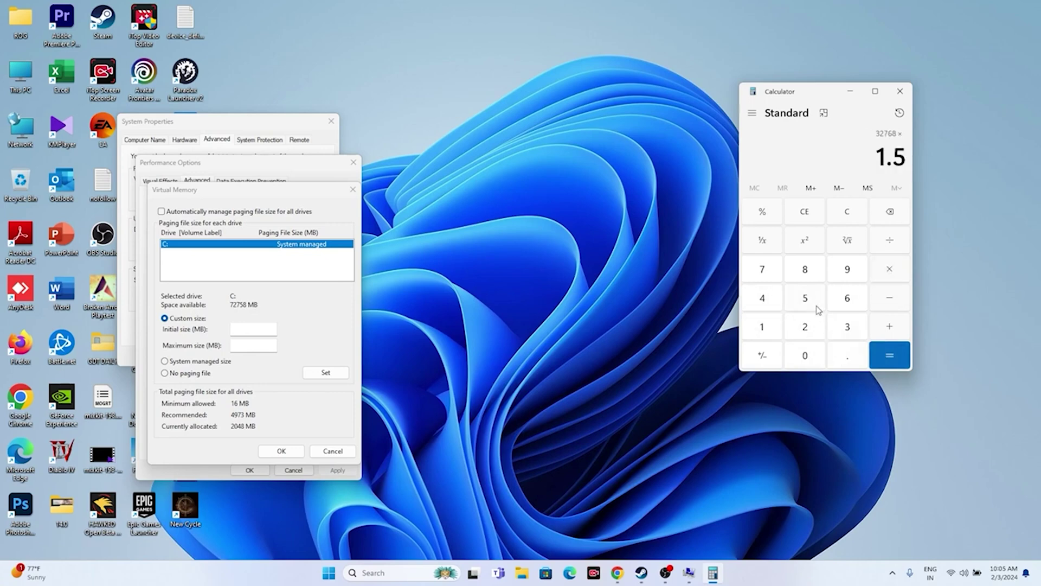
{"action": "left_click", "coordinate": [895, 360]}
Copy 49,152 into the paging file's Initial size field
{"action": "left_click_drag", "start_coordinate": [847, 161], "coordinate": [908, 166]}
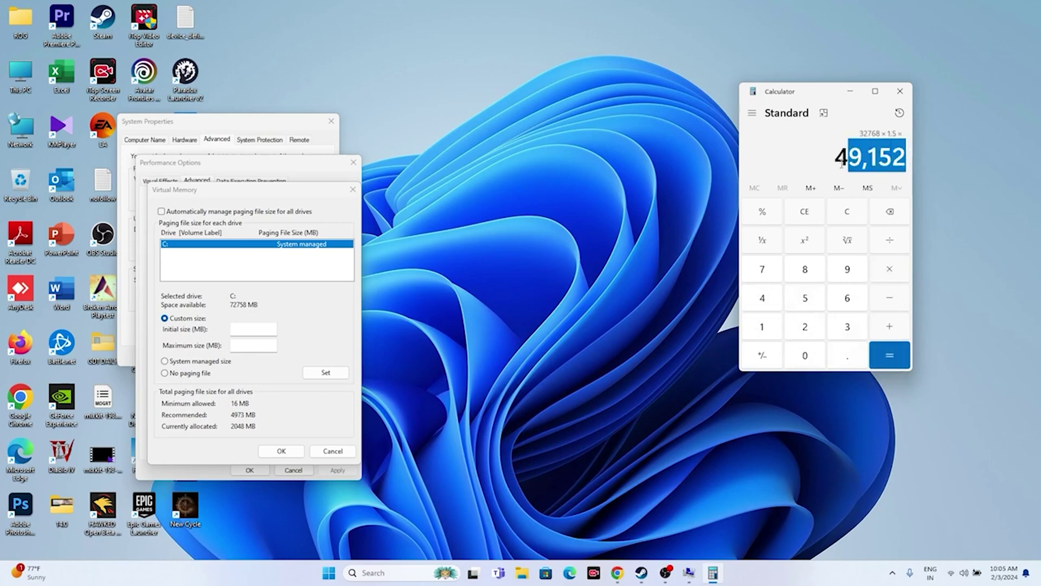
{"action": "left_click_drag", "start_coordinate": [841, 164], "coordinate": [908, 162]}
{"action": "right_click", "coordinate": [904, 162]}
{"action": "left_click", "coordinate": [920, 175]}
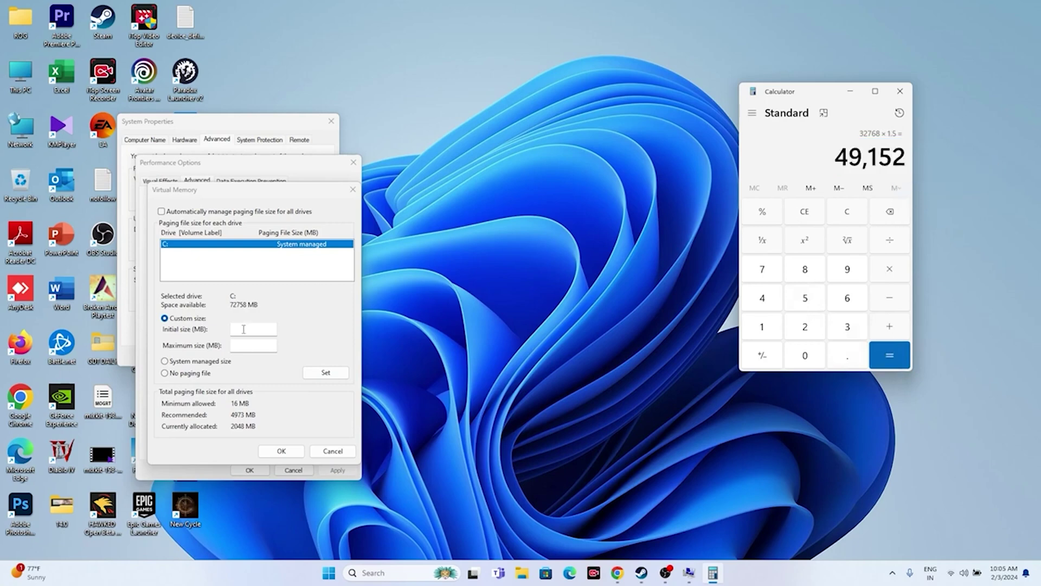
{"action": "right_click", "coordinate": [248, 330]}
{"action": "left_click", "coordinate": [282, 380]}
{"action": "left_click", "coordinate": [253, 346]}
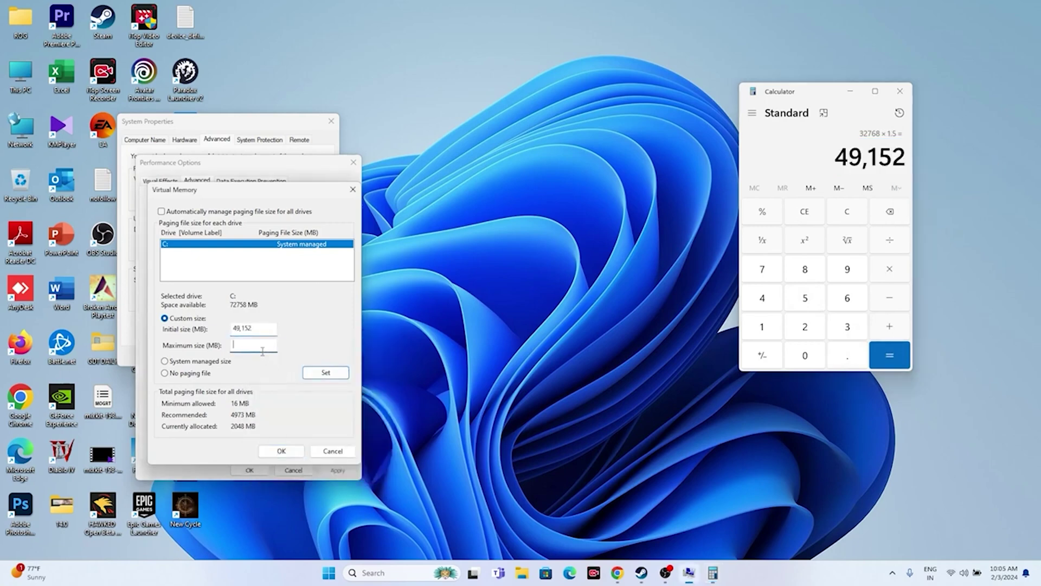
Compute 32 × 1024 × 3 = 98,304 in Calculator
{"action": "left_click", "coordinate": [849, 211]}
{"action": "left_click", "coordinate": [847, 328]}
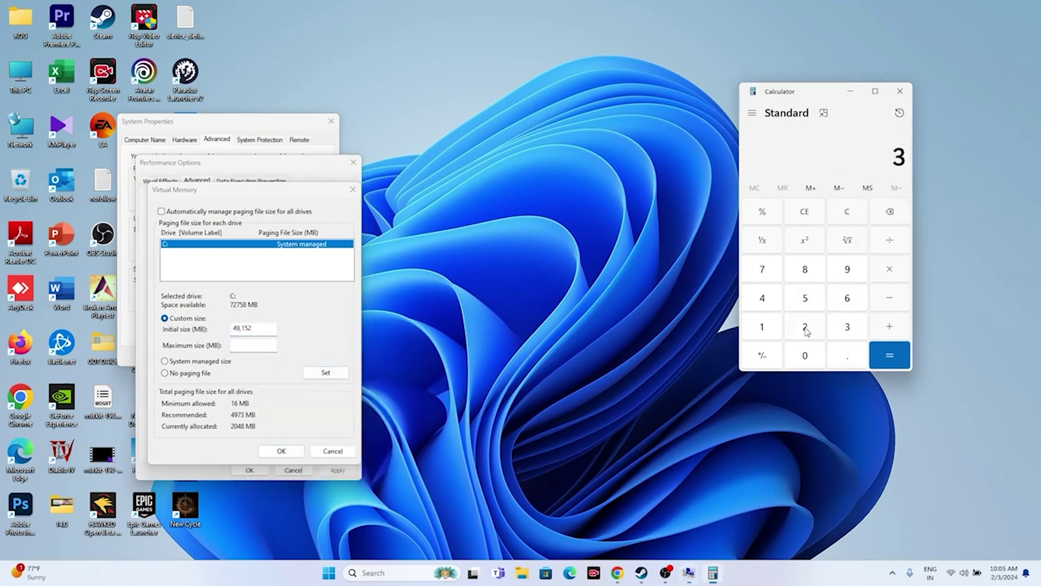
{"action": "left_click", "coordinate": [807, 328]}
{"action": "left_click", "coordinate": [889, 279]}
{"action": "left_click", "coordinate": [777, 327]}
{"action": "left_click", "coordinate": [797, 355]}
{"action": "left_click", "coordinate": [802, 332]}
{"action": "left_click", "coordinate": [762, 298]}
{"action": "left_click", "coordinate": [879, 359]}
{"action": "left_click", "coordinate": [889, 269]}
{"action": "left_click", "coordinate": [847, 326]}
{"action": "left_click", "coordinate": [890, 356]}
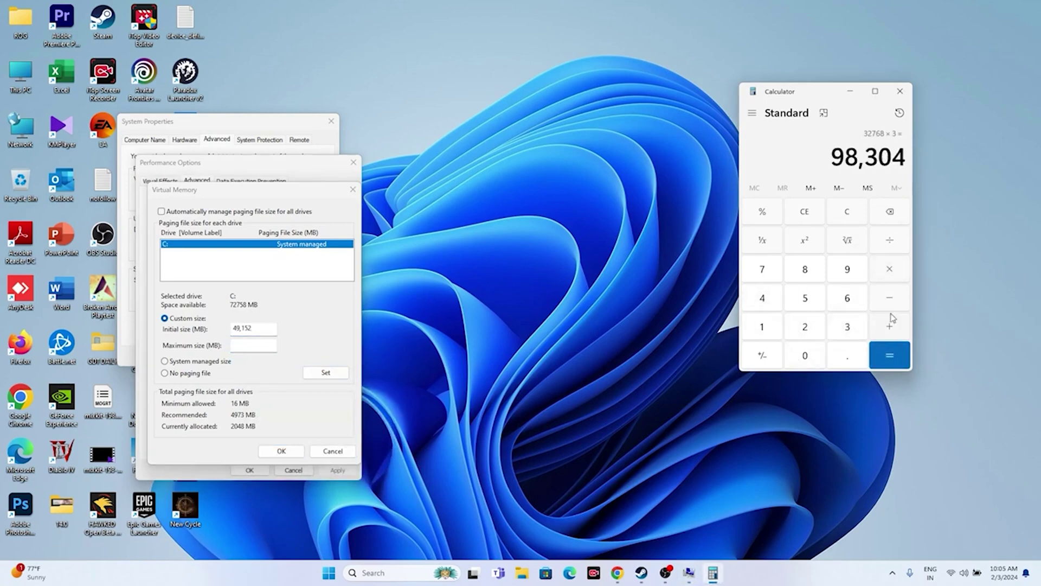
Copy 98,304 into the paging file's Maximum size field
{"action": "left_click_drag", "start_coordinate": [835, 155], "coordinate": [908, 157]}
{"action": "right_click", "coordinate": [905, 157]}
{"action": "left_click", "coordinate": [918, 169]}
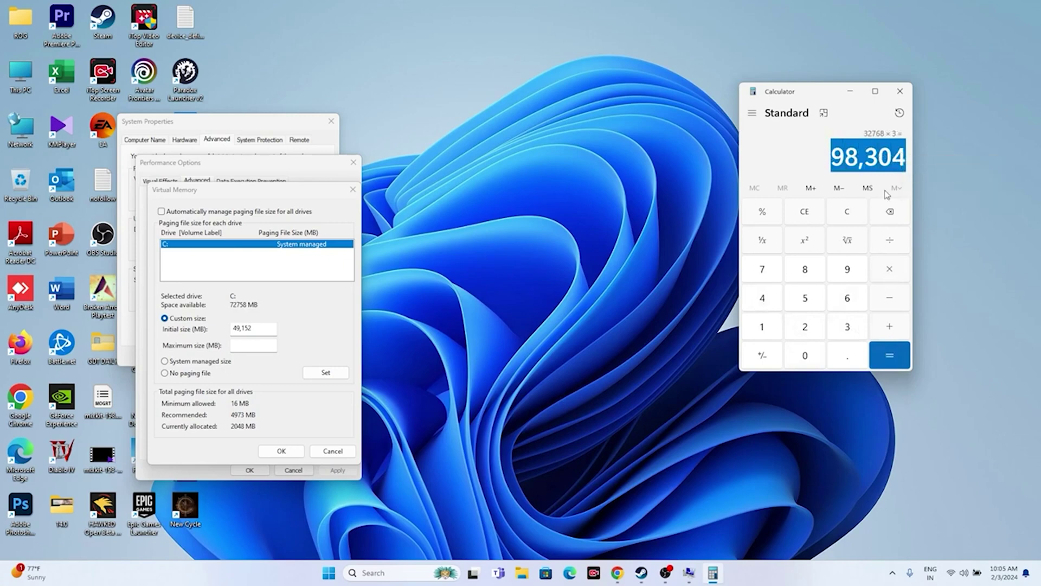
{"action": "right_click", "coordinate": [250, 339]}
{"action": "left_click", "coordinate": [256, 388]}
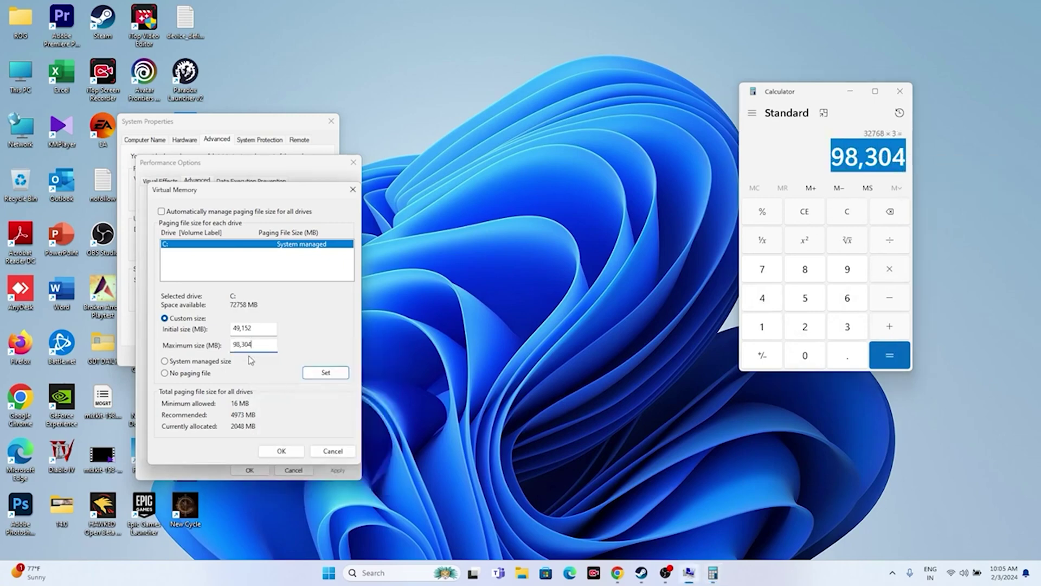
Confirm the virtual memory and performance settings, then close System Properties and Calculator
{"action": "left_click", "coordinate": [282, 451]}
{"action": "left_click", "coordinate": [249, 470]}
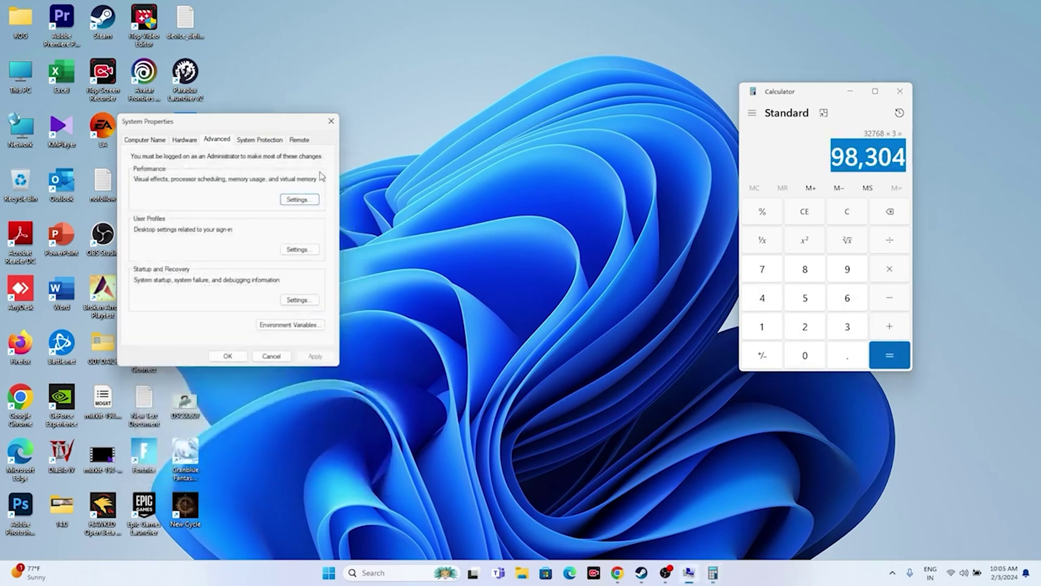
{"action": "left_click", "coordinate": [330, 121]}
{"action": "left_click", "coordinate": [900, 91]}
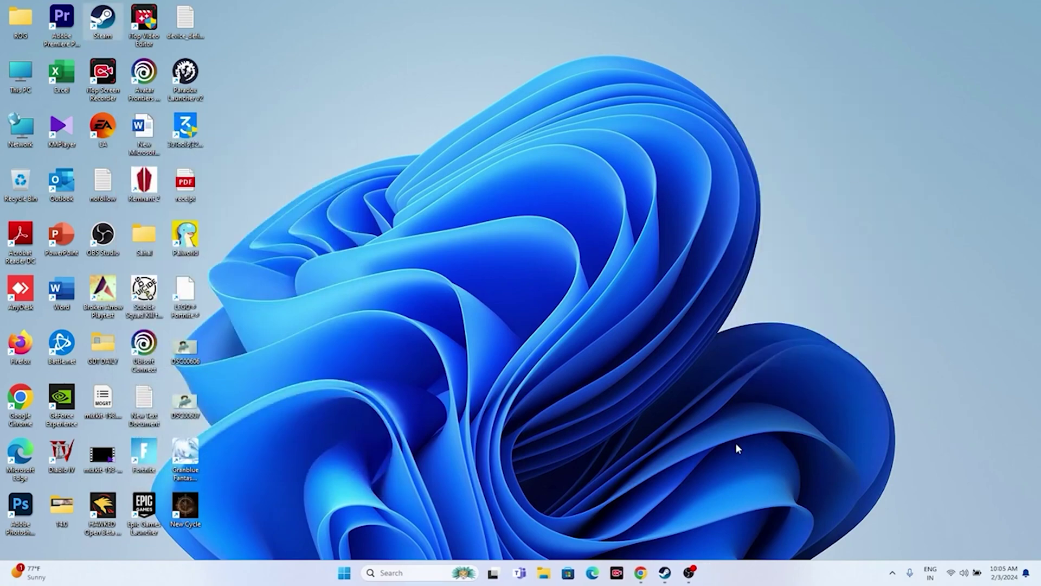
Check Windows Update in Settings shows Windows is up to date, then return to Steam
{"action": "left_click", "coordinate": [664, 572]}
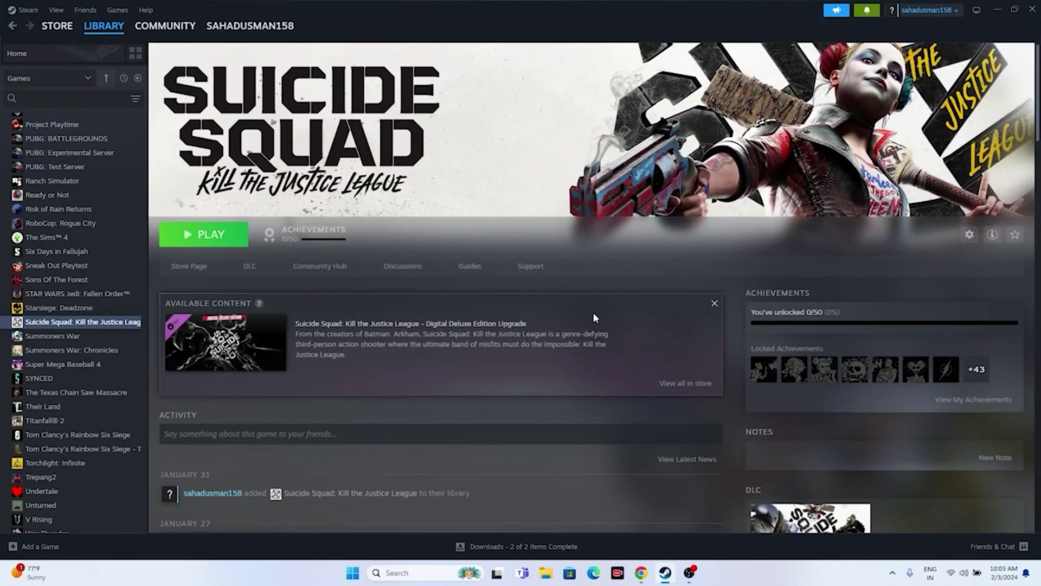
{"action": "left_click", "coordinate": [997, 9]}
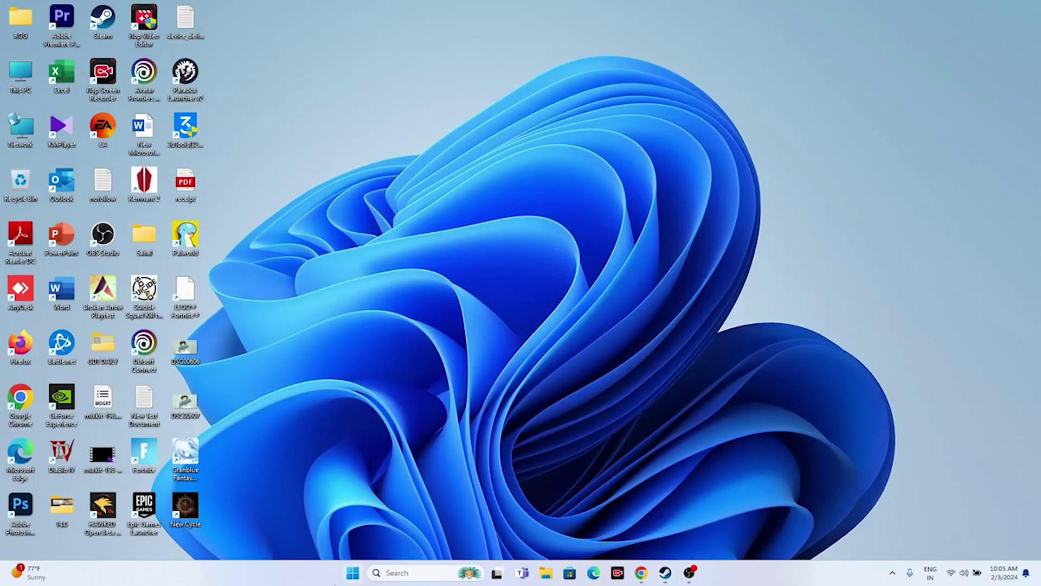
{"action": "left_click", "coordinate": [396, 572]}
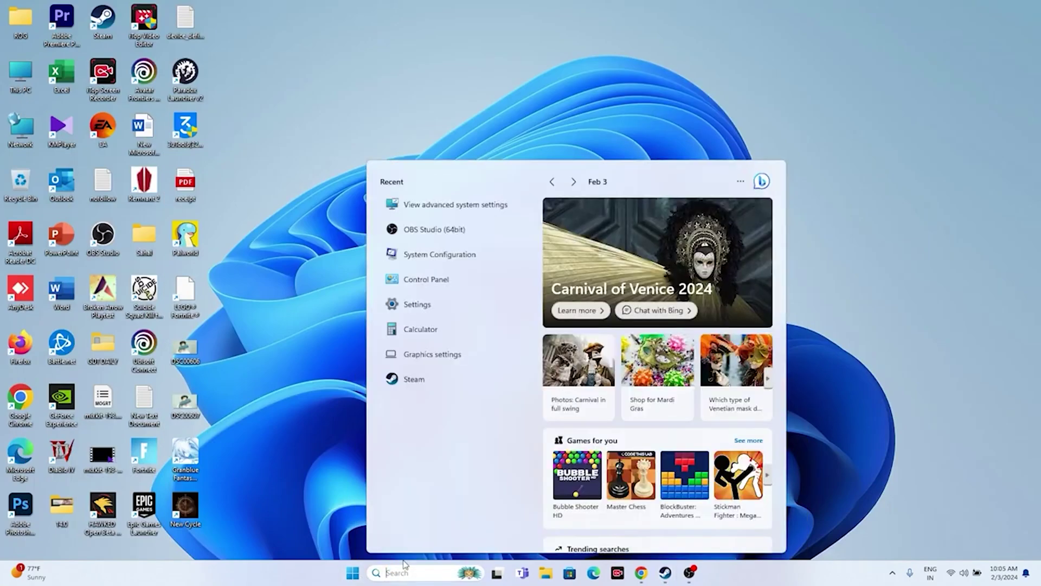
{"action": "left_click", "coordinate": [427, 305]}
{"action": "left_click", "coordinate": [57, 357]}
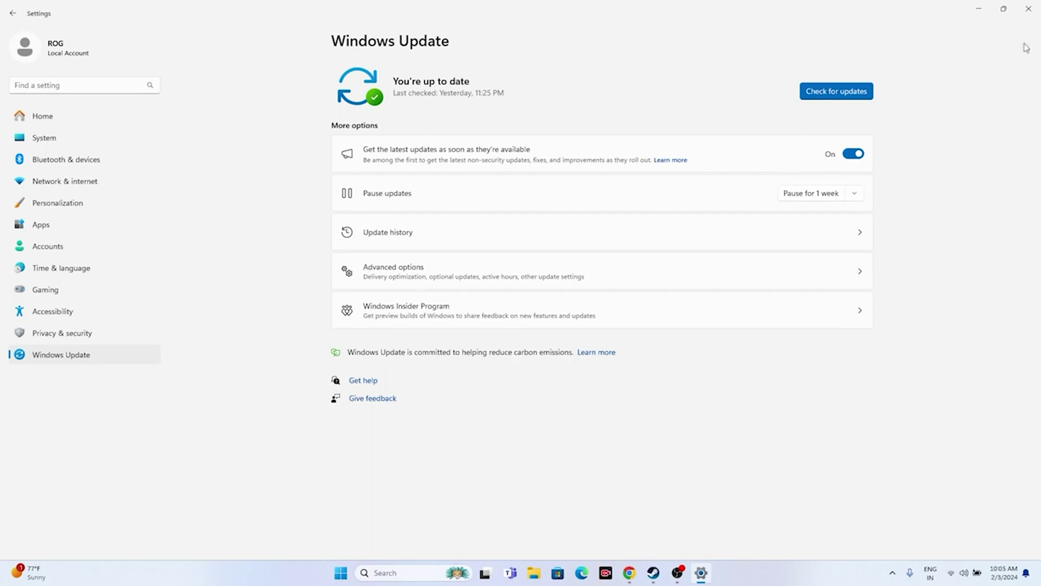
{"action": "left_click", "coordinate": [1028, 9]}
{"action": "left_click", "coordinate": [665, 573]}
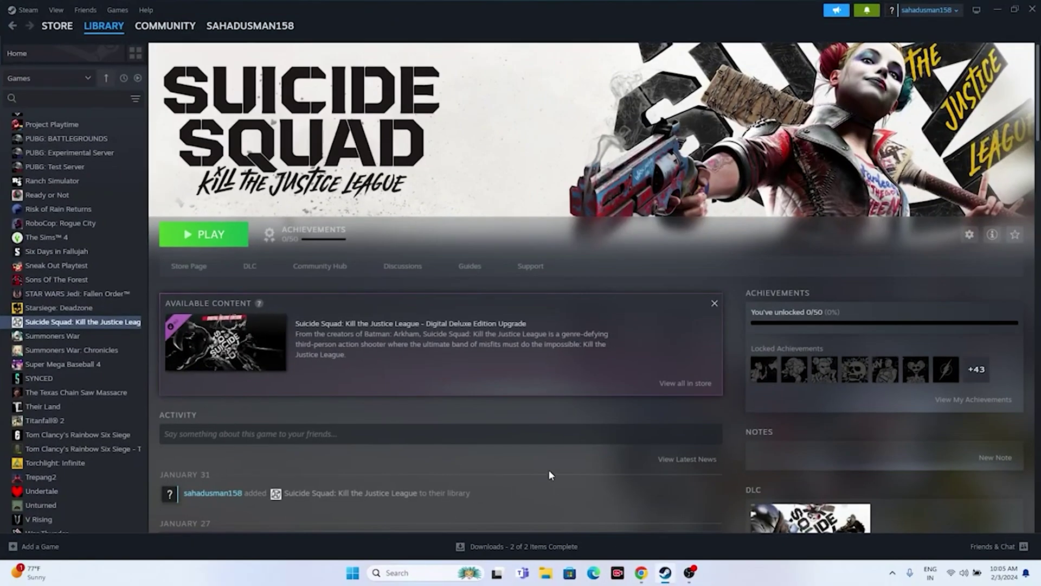
Leave Steam and bring up the NVIDIA GeForce Drivers page, declining the notification prompt
{"action": "left_click", "coordinate": [996, 9]}
{"action": "left_click", "coordinate": [642, 573]}
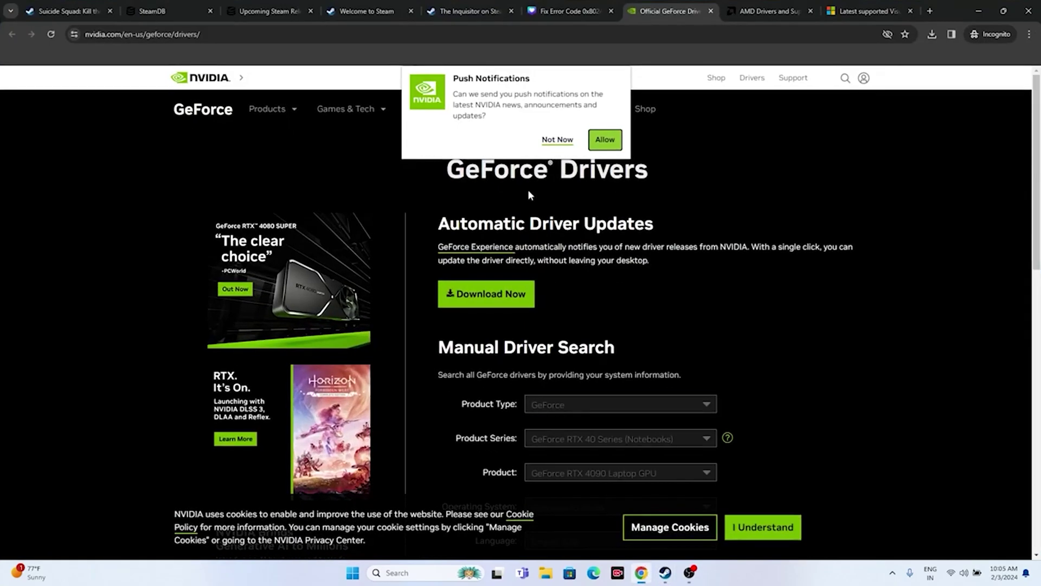
{"action": "left_click", "coordinate": [569, 205]}
{"action": "left_click", "coordinate": [325, 180]}
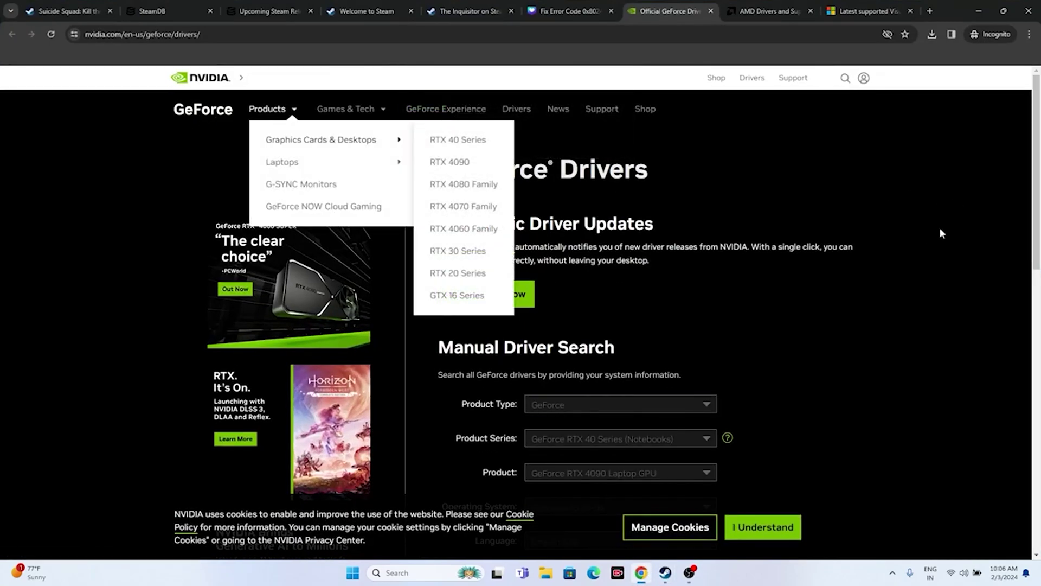
{"action": "scroll", "coordinate": [932, 185], "scroll_direction": "down", "scroll_amount": 3}
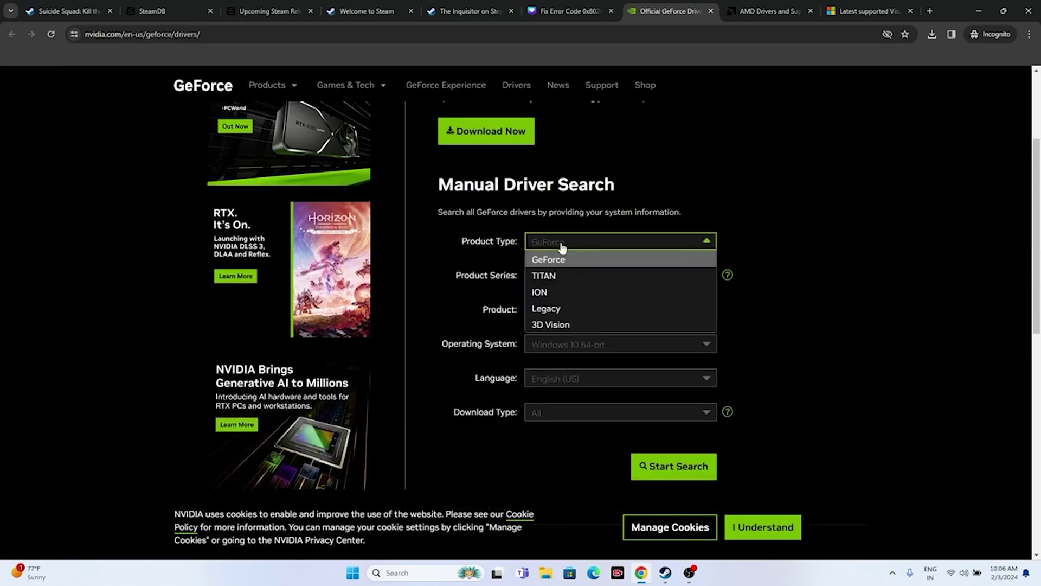
Search GeForce drivers for GeForce RTX 40 Series on Windows 11
{"action": "left_click", "coordinate": [557, 257]}
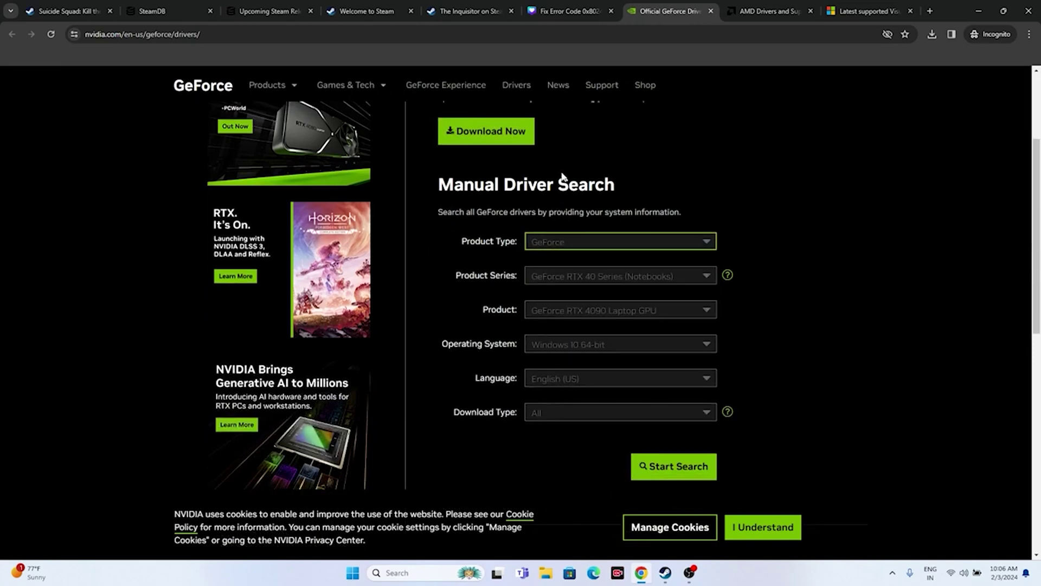
{"action": "left_click", "coordinate": [584, 280]}
{"action": "left_click", "coordinate": [665, 310]}
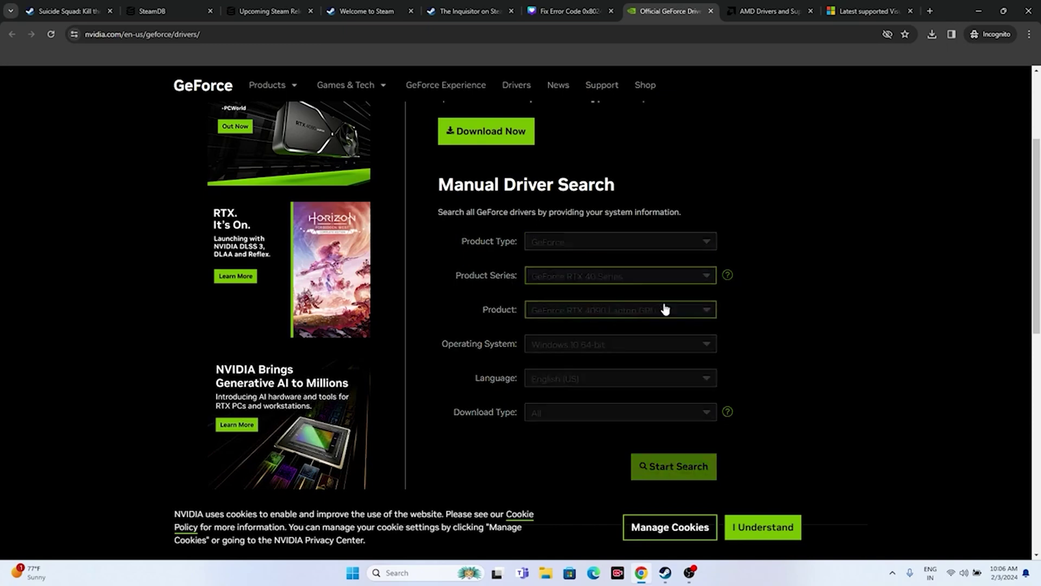
{"action": "scroll", "coordinate": [869, 185], "scroll_direction": "down", "scroll_amount": 1}
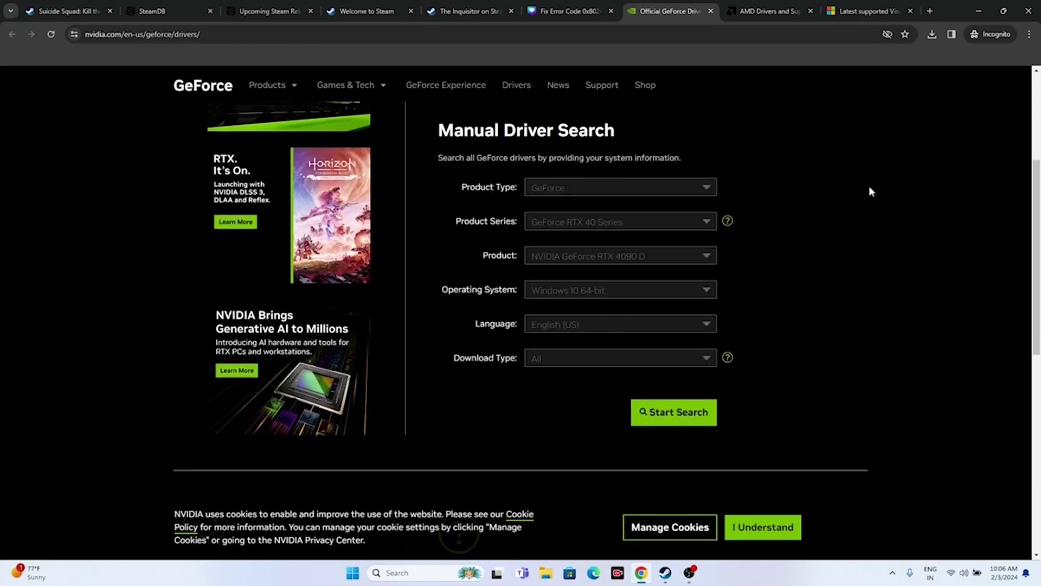
{"action": "left_click", "coordinate": [576, 293]}
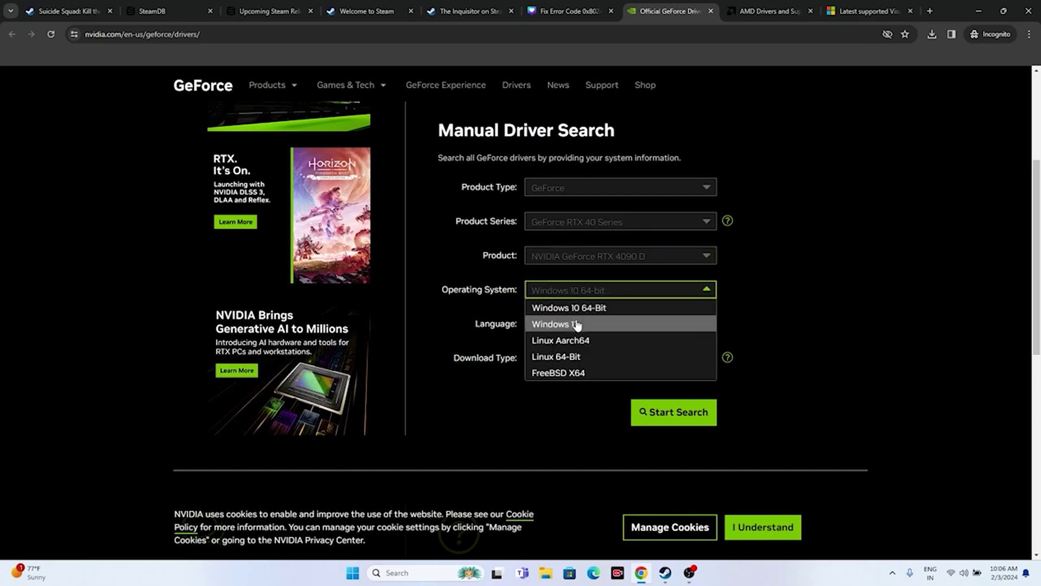
{"action": "left_click", "coordinate": [576, 324]}
{"action": "scroll", "coordinate": [861, 231], "scroll_direction": "down", "scroll_amount": 2}
{"action": "left_click", "coordinate": [703, 303]}
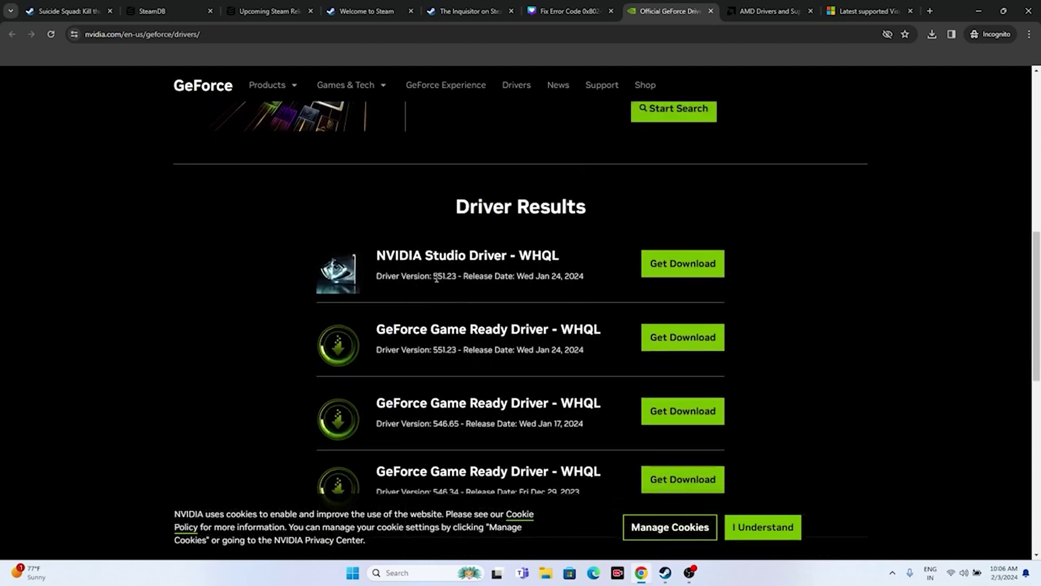
Highlight the newest driver version 551.23 and the first driver result
{"action": "left_click_drag", "start_coordinate": [433, 277], "coordinate": [457, 278]}
{"action": "left_click", "coordinate": [529, 287]}
{"action": "triple_click", "coordinate": [585, 278]}
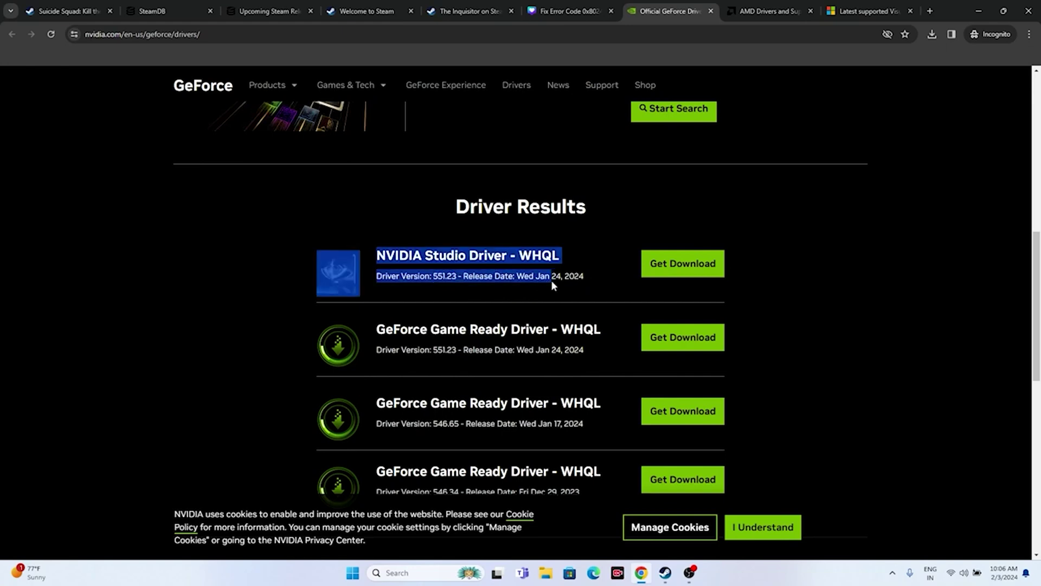
{"action": "left_click", "coordinate": [587, 275]}
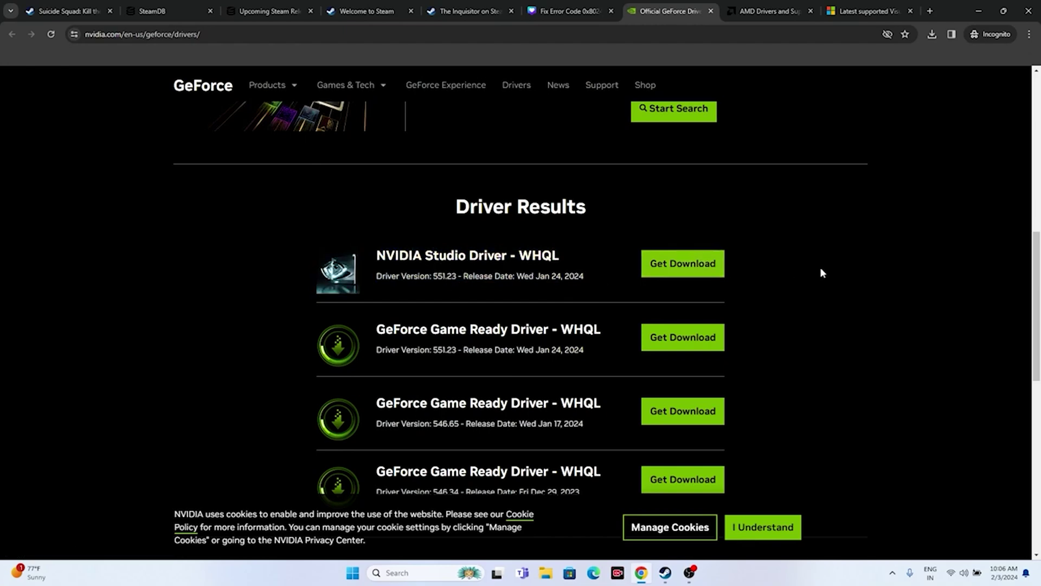
On the AMD site, open the driver page for Radeon RX 7000S Series > RX 7600S
{"action": "left_click", "coordinate": [769, 11]}
{"action": "scroll", "coordinate": [513, 200], "scroll_direction": "down", "scroll_amount": 4}
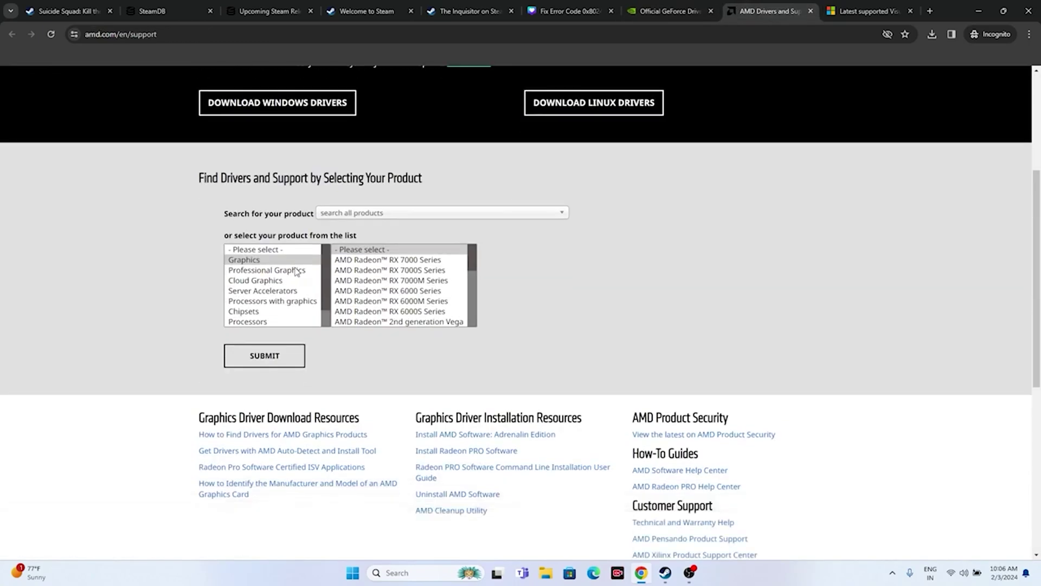
{"action": "left_click", "coordinate": [380, 269]}
{"action": "left_click", "coordinate": [529, 260]}
{"action": "left_click", "coordinate": [645, 270]}
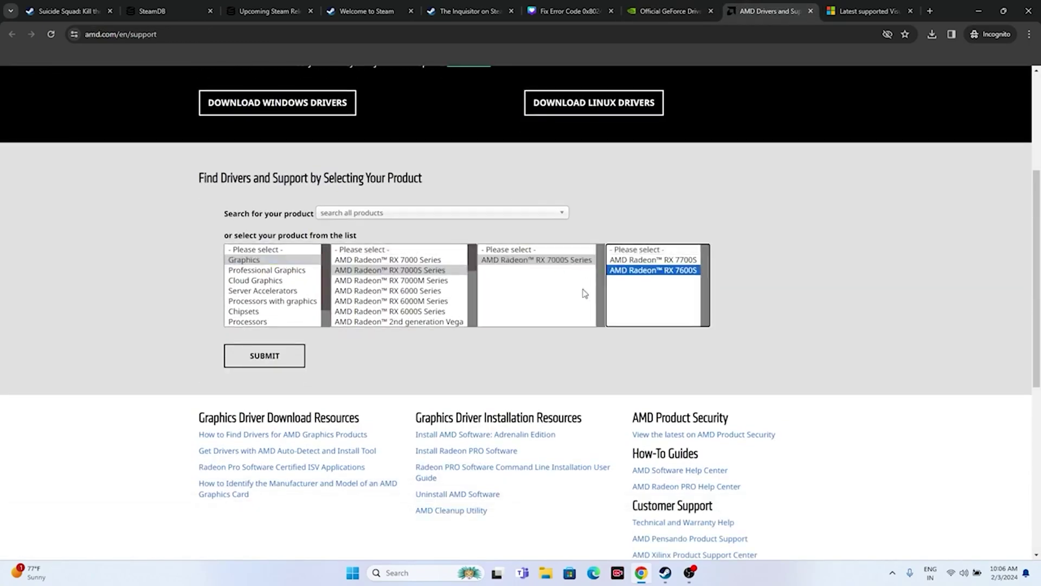
{"action": "left_click", "coordinate": [266, 357]}
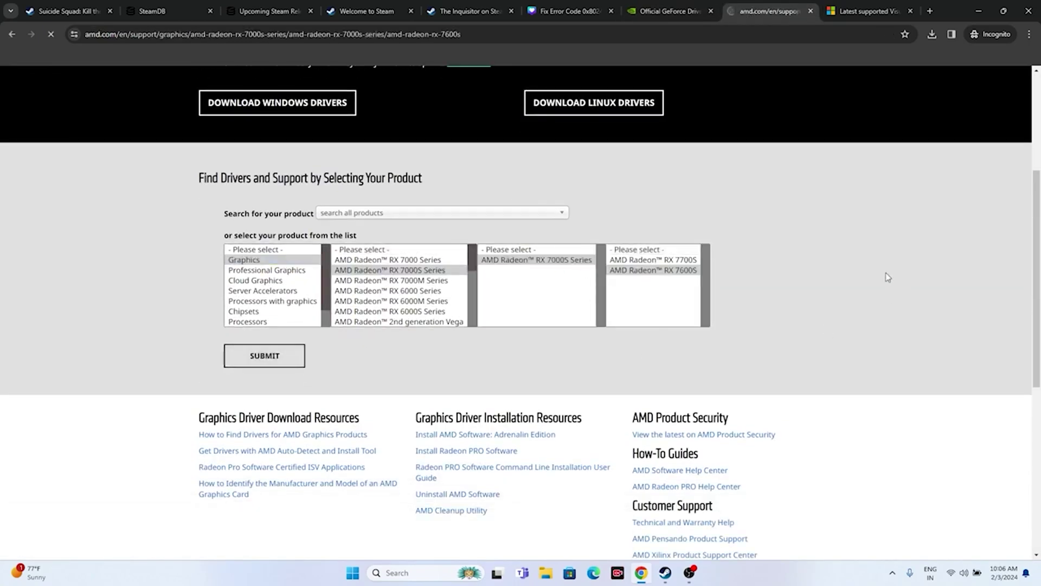
{"action": "scroll", "coordinate": [860, 256], "scroll_direction": "down", "scroll_amount": 3}
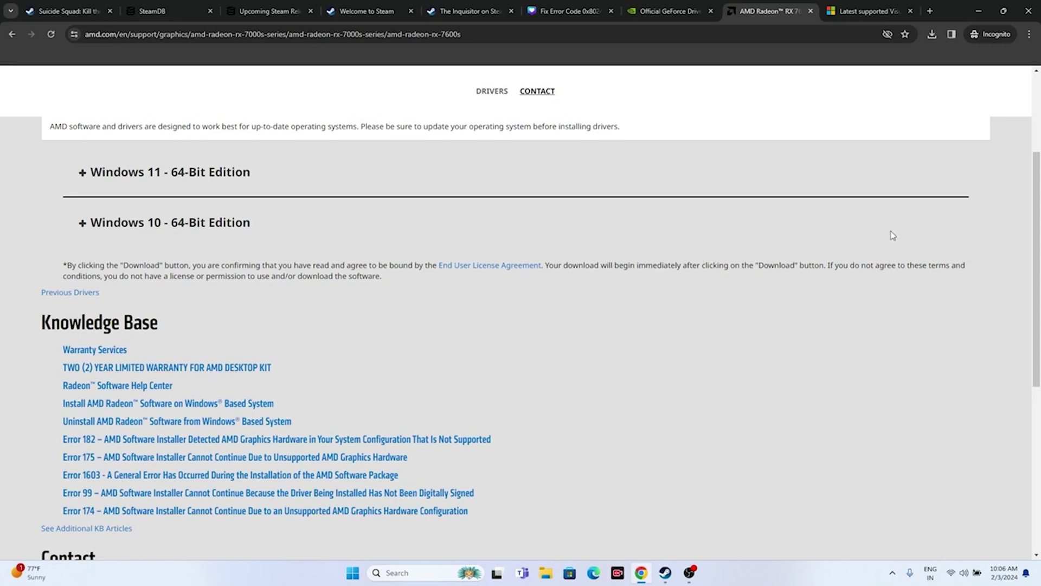
View the Microsoft Learn Visual C++ Redistributable downloads article and scroll to its links
{"action": "left_click", "coordinate": [866, 10]}
{"action": "left_click_drag", "start_coordinate": [525, 210], "coordinate": [279, 182]}
{"action": "left_click", "coordinate": [557, 213]}
{"action": "scroll", "coordinate": [512, 260], "scroll_direction": "down", "scroll_amount": 7}
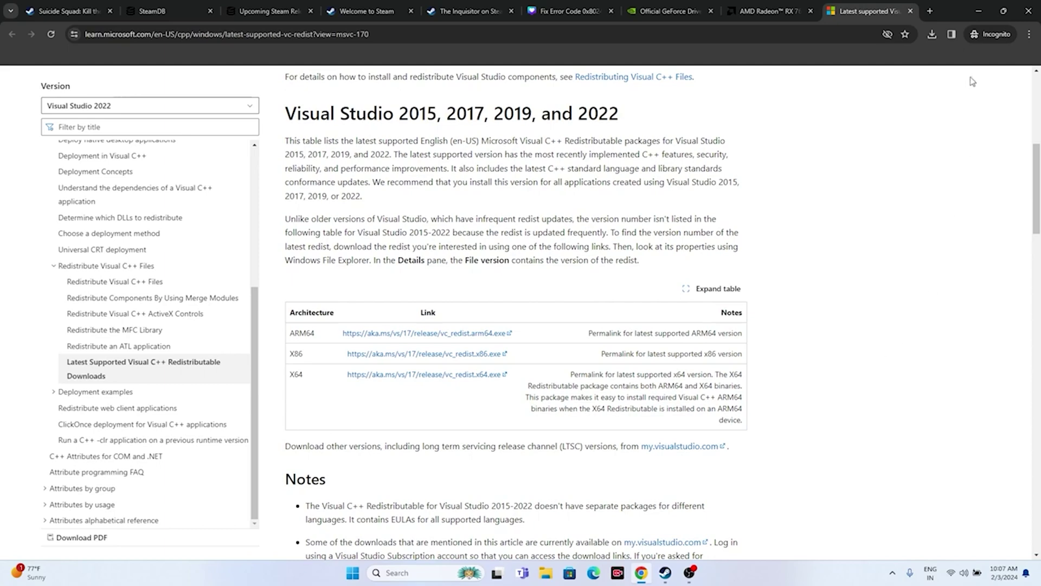
Return from Chrome to the Suicide Squad library in Steam, check its Manage menu, then open File Explorer
{"action": "left_click", "coordinate": [978, 10]}
{"action": "left_click", "coordinate": [663, 572]}
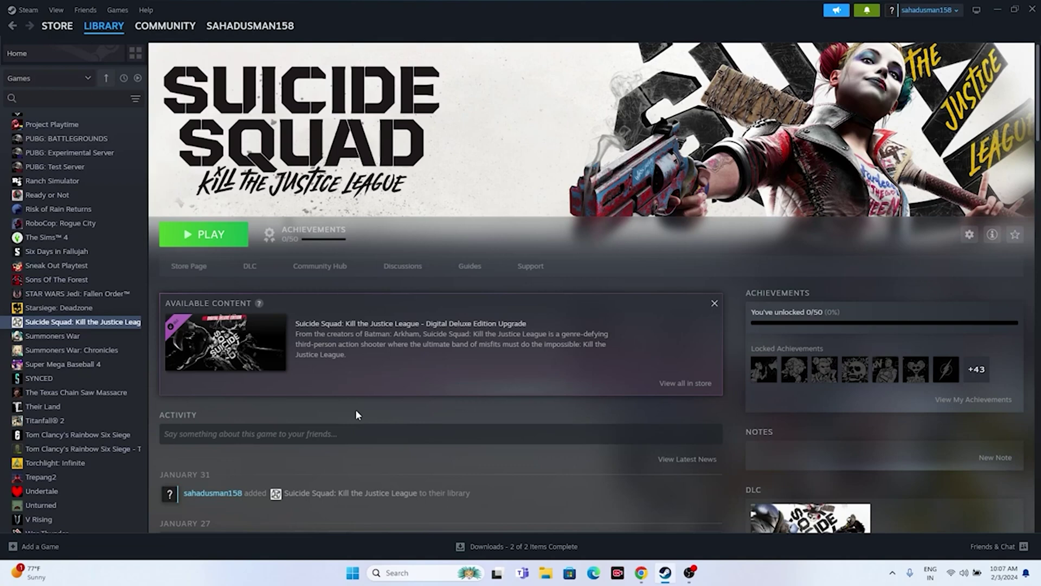
{"action": "right_click", "coordinate": [54, 322]}
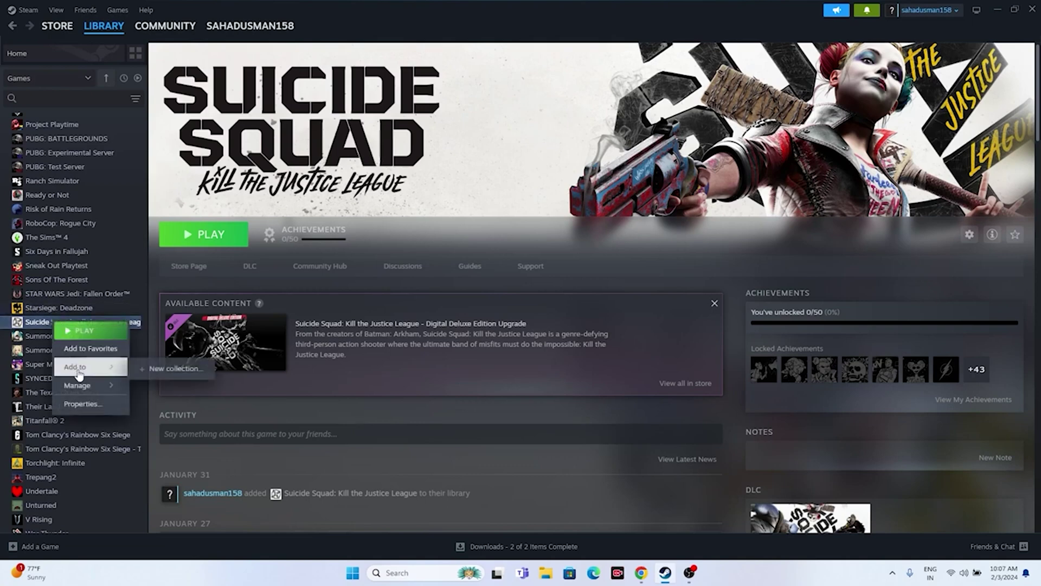
{"action": "mouse_move", "coordinate": [86, 385]}
{"action": "left_click", "coordinate": [368, 457]}
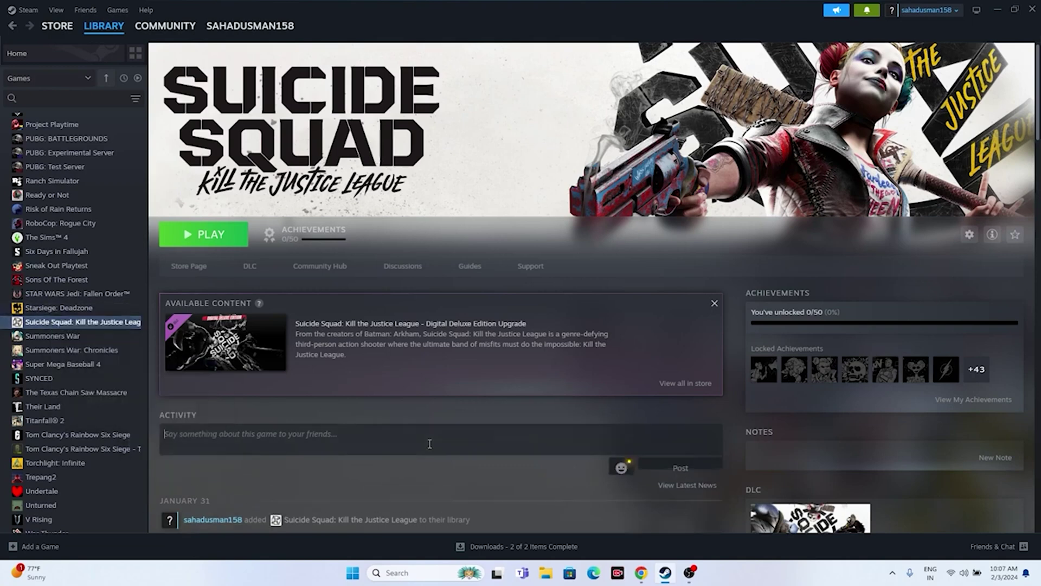
{"action": "left_click", "coordinate": [546, 573]}
Show This PC and read Local Disk (C:) free space: 69.0 GB of 953 GB
{"action": "left_click", "coordinate": [58, 383]}
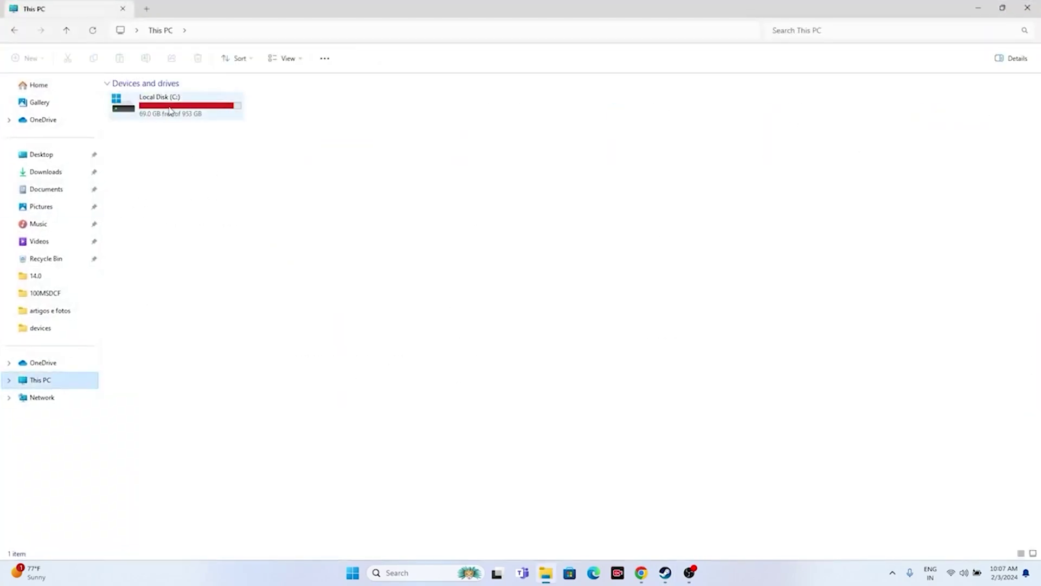
{"action": "mouse_move", "coordinate": [170, 110]}
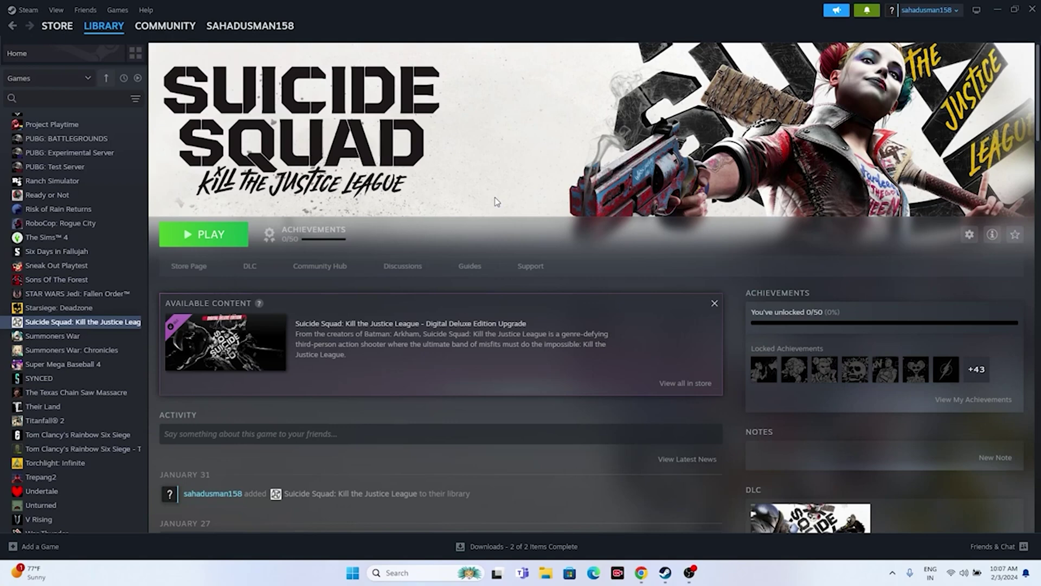
Run Verify integrity of game files from Suicide Squad's Properties > Installed Files
{"action": "right_click", "coordinate": [81, 324]}
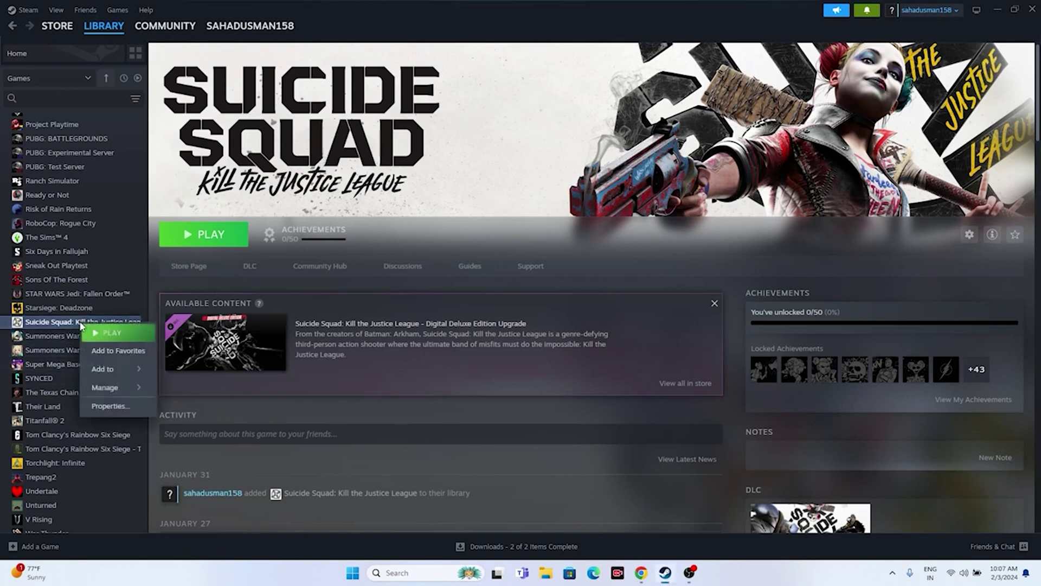
{"action": "left_click", "coordinate": [111, 406]}
{"action": "left_click", "coordinate": [342, 236]}
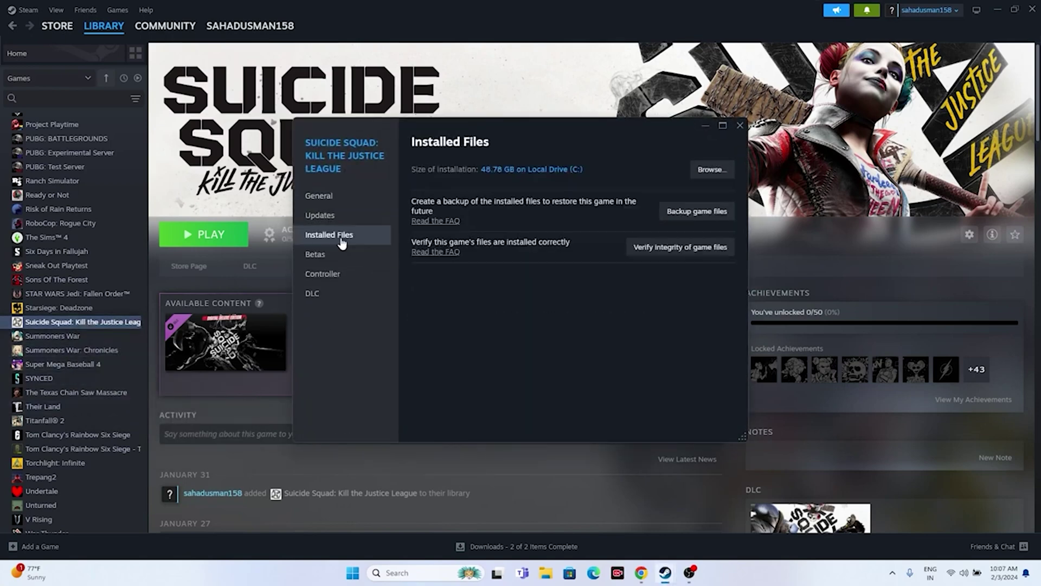
{"action": "left_click", "coordinate": [698, 248]}
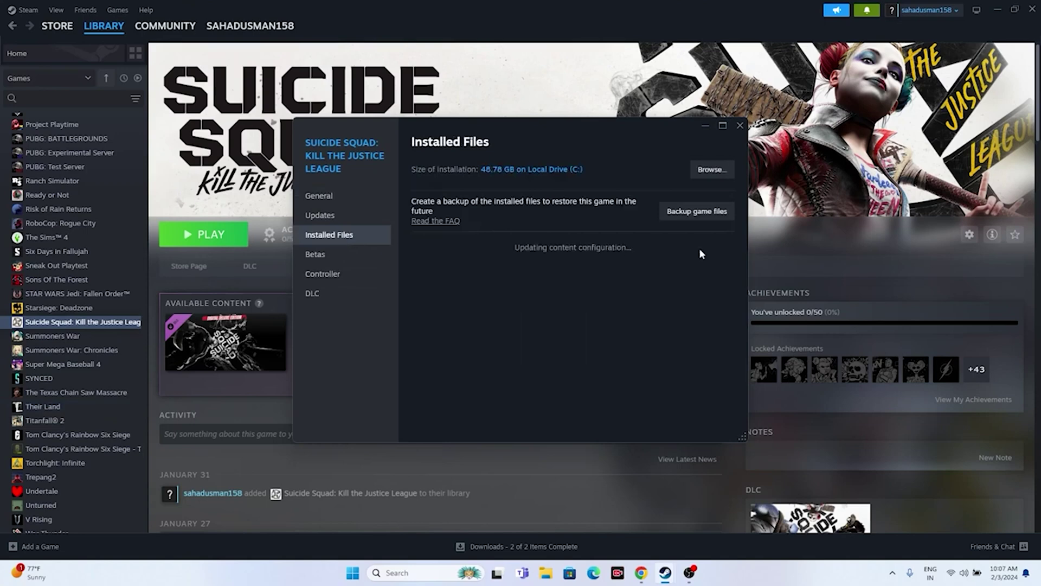